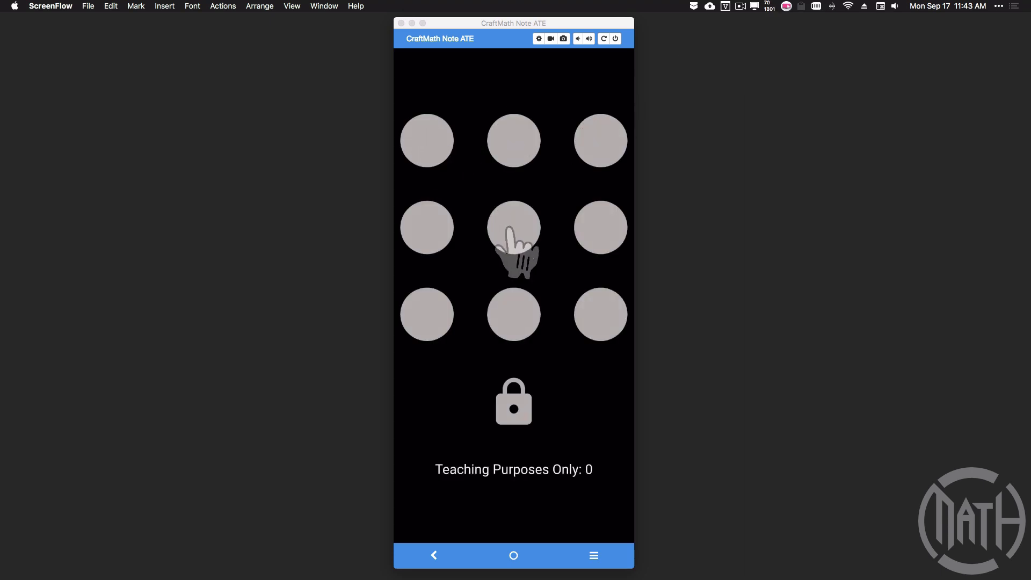
- Enter the unlock pattern on the circle grid and unlock the screen with the padlock
left_click(431, 142)
left_click(431, 142)
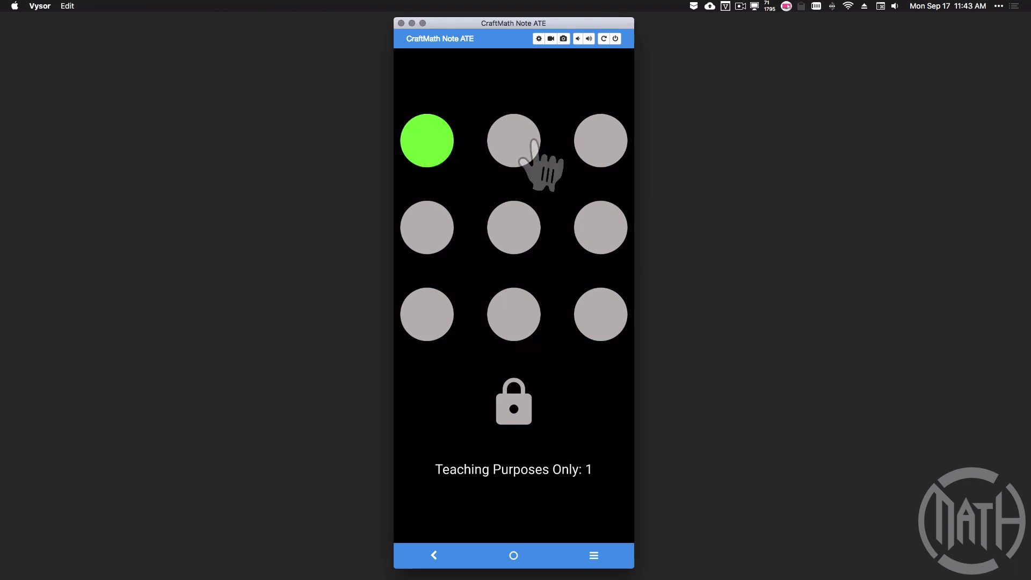
left_click(528, 141)
left_click(614, 142)
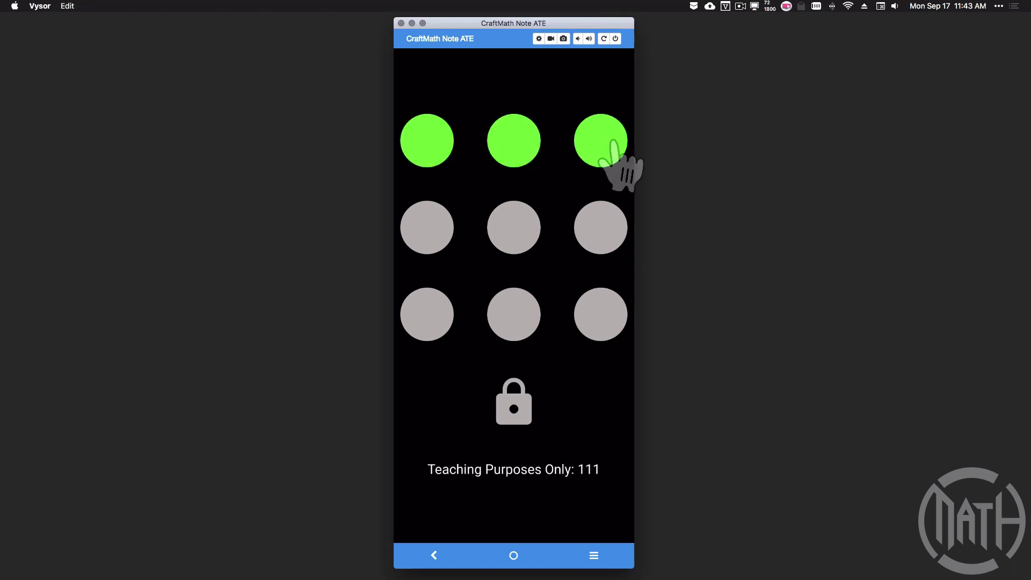
left_click(428, 227)
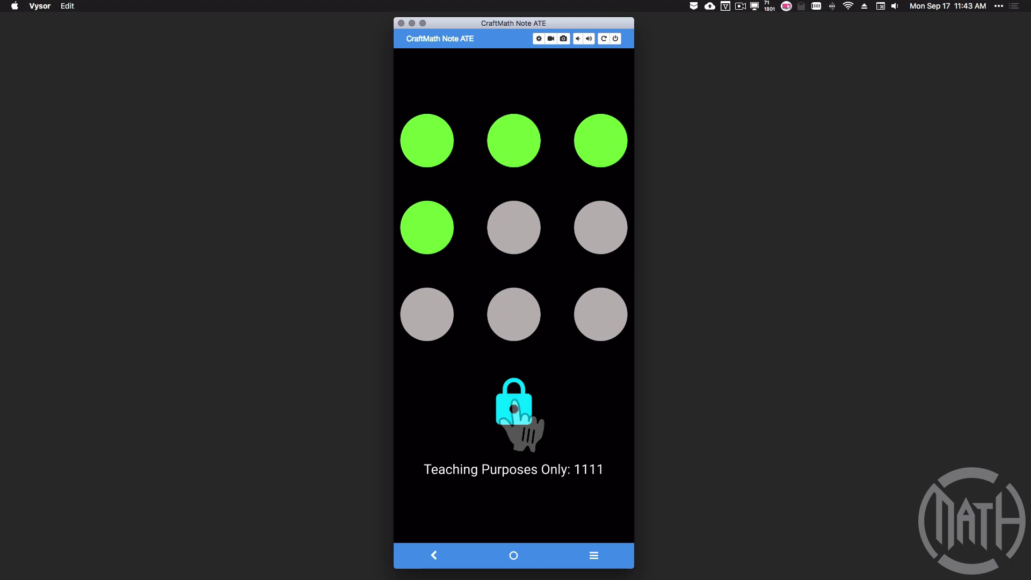
left_click(515, 408)
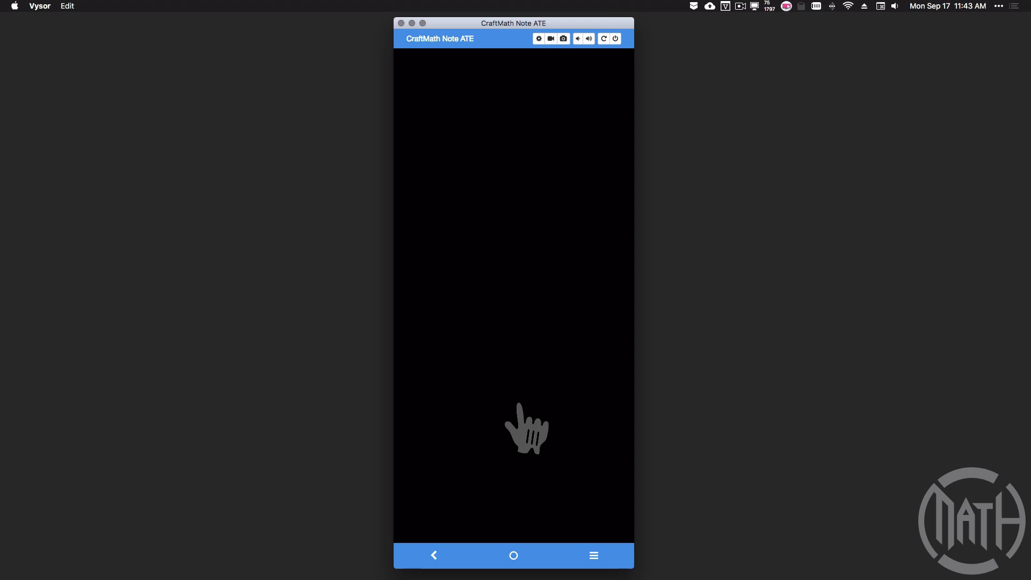
- Try to unlock the screen with an incomplete pattern, and start a second pattern attempt
left_click(424, 147)
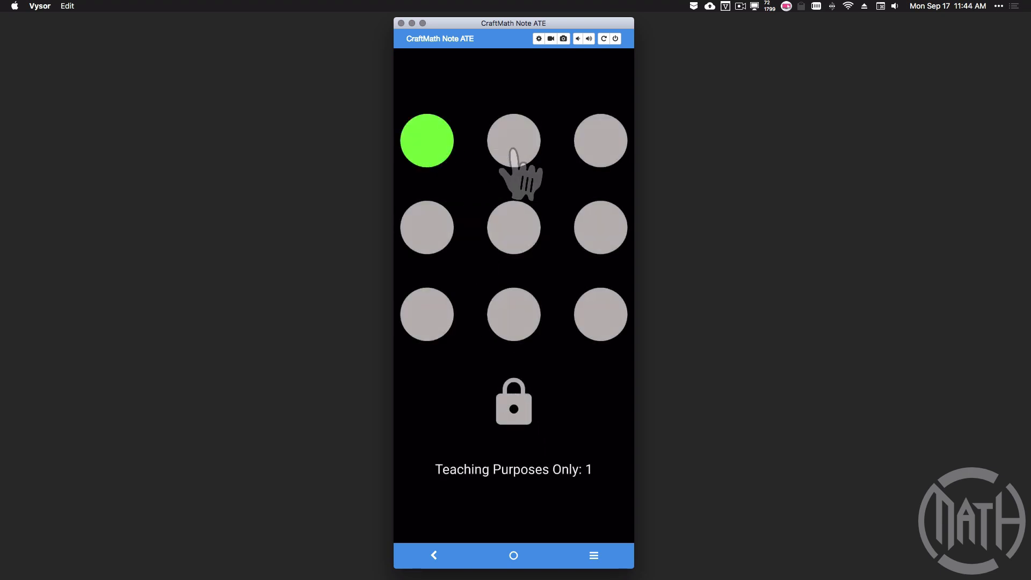
left_click(513, 153)
left_click(602, 154)
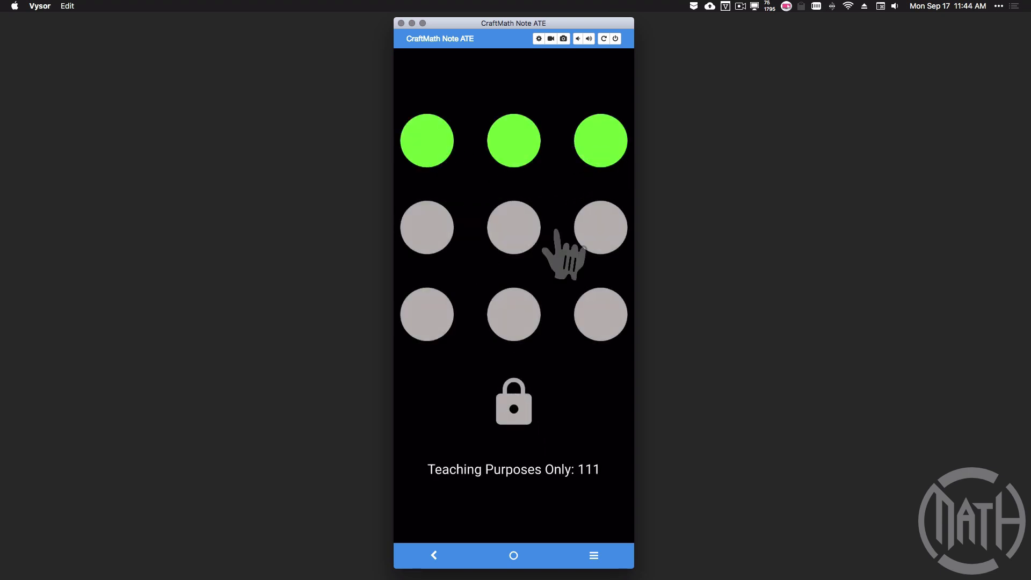
left_click(524, 397)
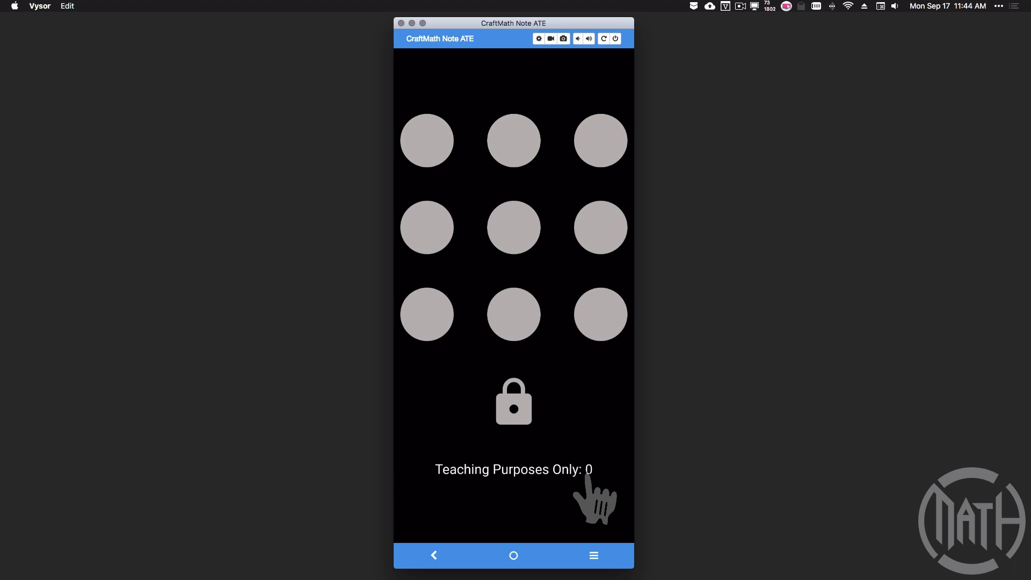
left_click(423, 147)
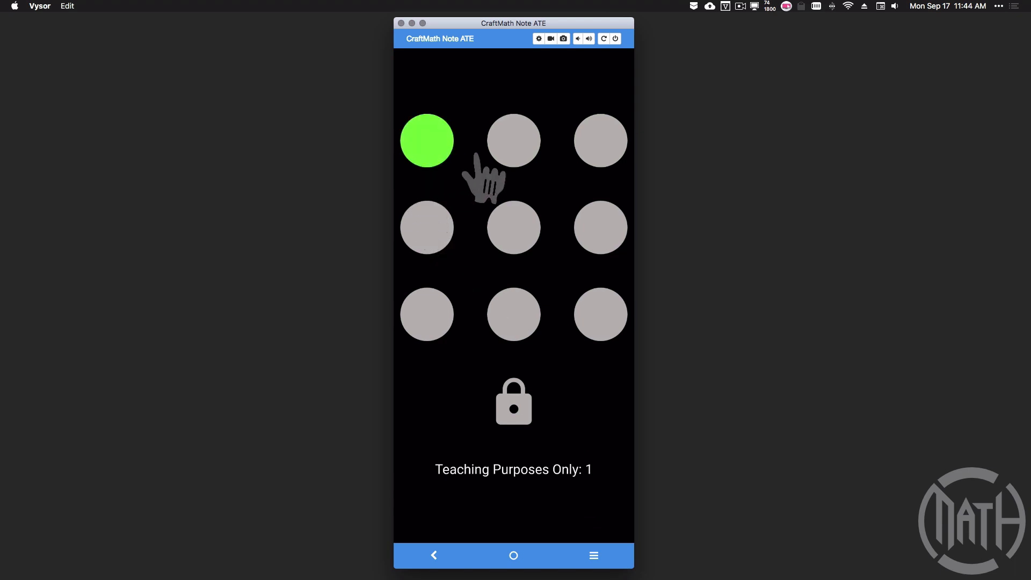
left_click(508, 147)
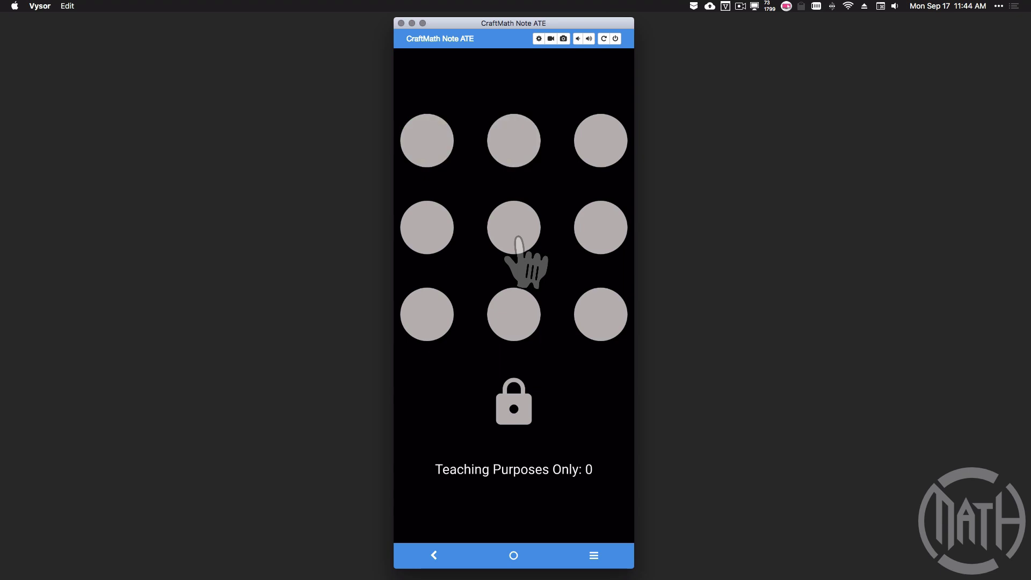
- Enter the full unlock pattern, and select an extra circle instead of the padlock
left_click(435, 144)
left_click(535, 142)
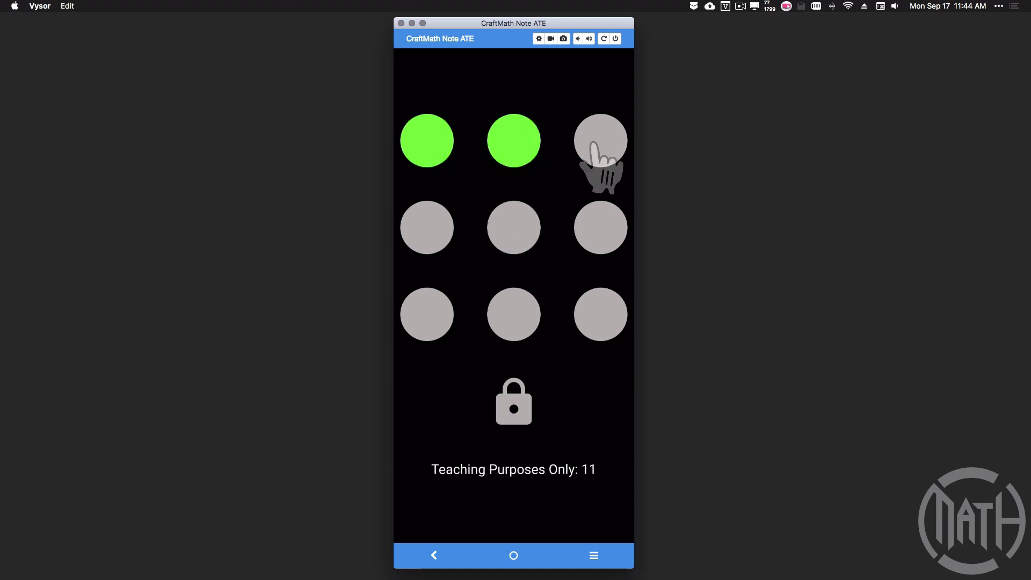
left_click(594, 143)
left_click(440, 227)
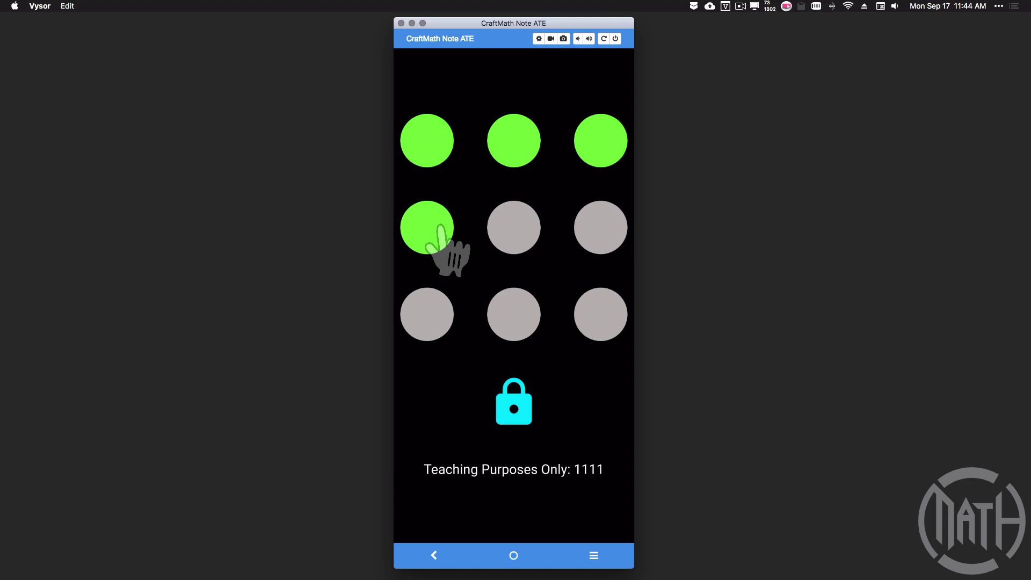
left_click(514, 235)
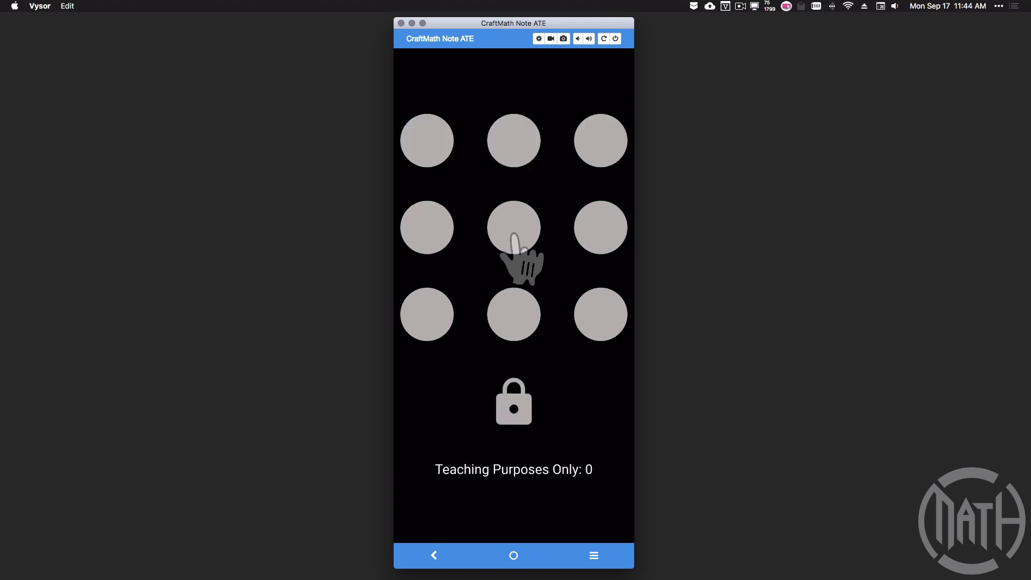
- Re-enter the correct unlock pattern on the grid and unlock the phone with the padlock
left_click(435, 156)
left_click(518, 143)
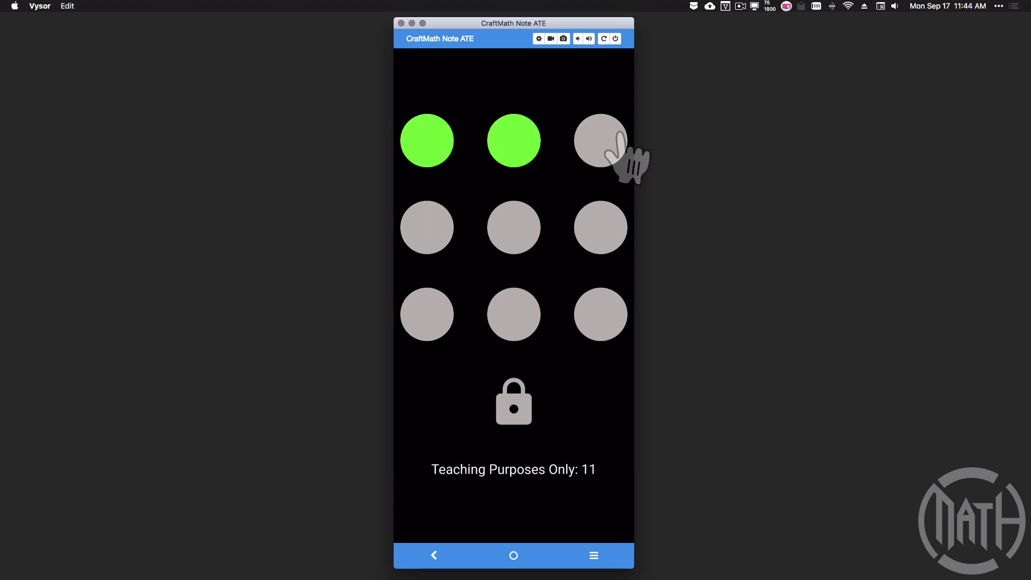
left_click(604, 148)
left_click(443, 225)
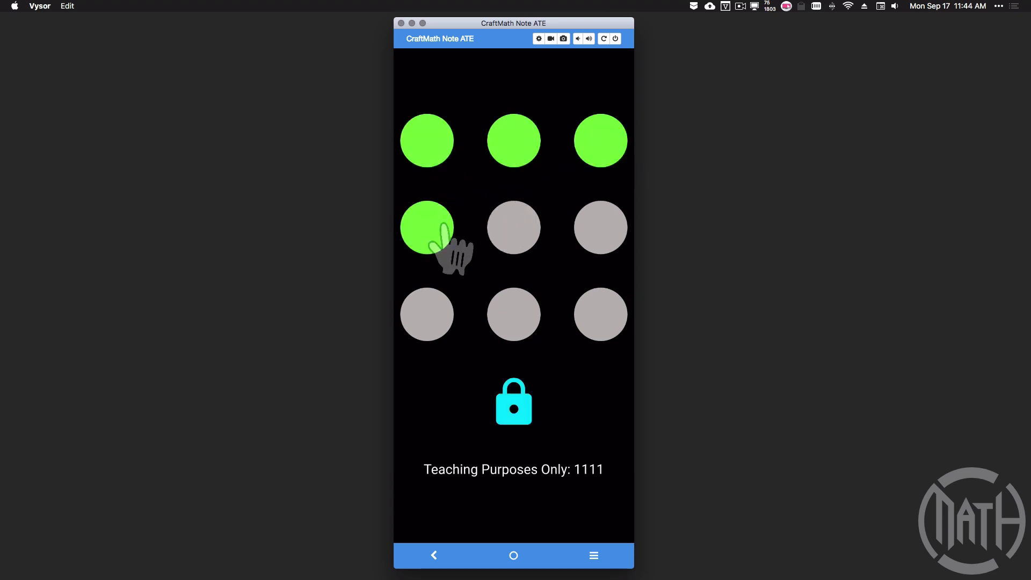
left_click(517, 407)
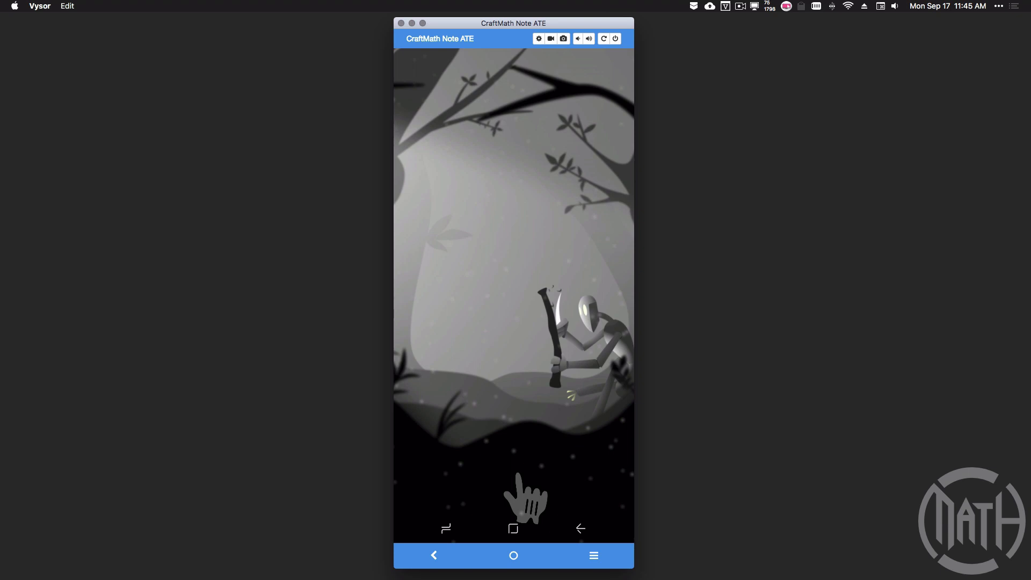
- Switch to the Kustom lock screen editor and open the global variables of the Unlock Pattern component
left_click(550, 476)
left_click(559, 494)
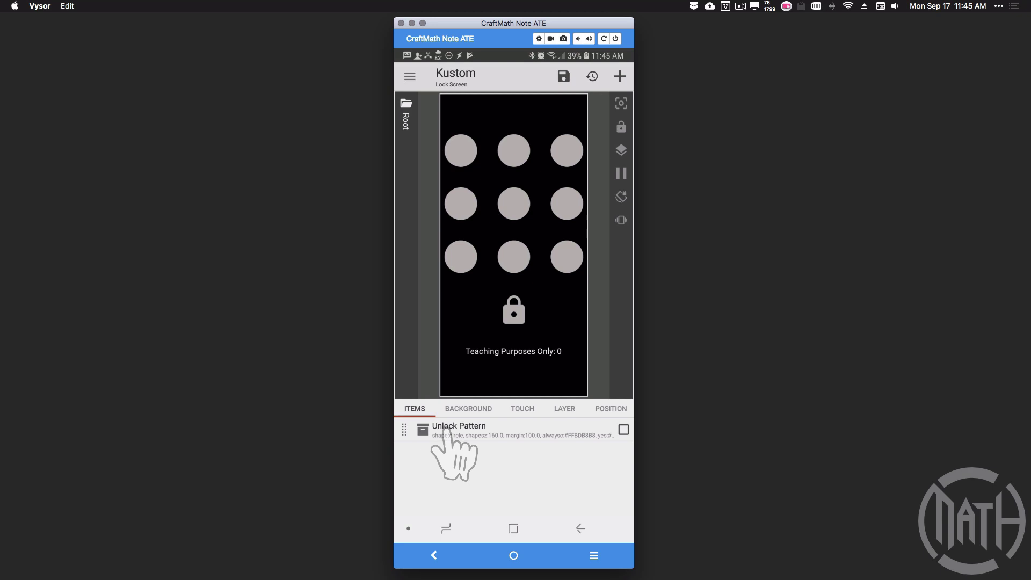
left_click(475, 432)
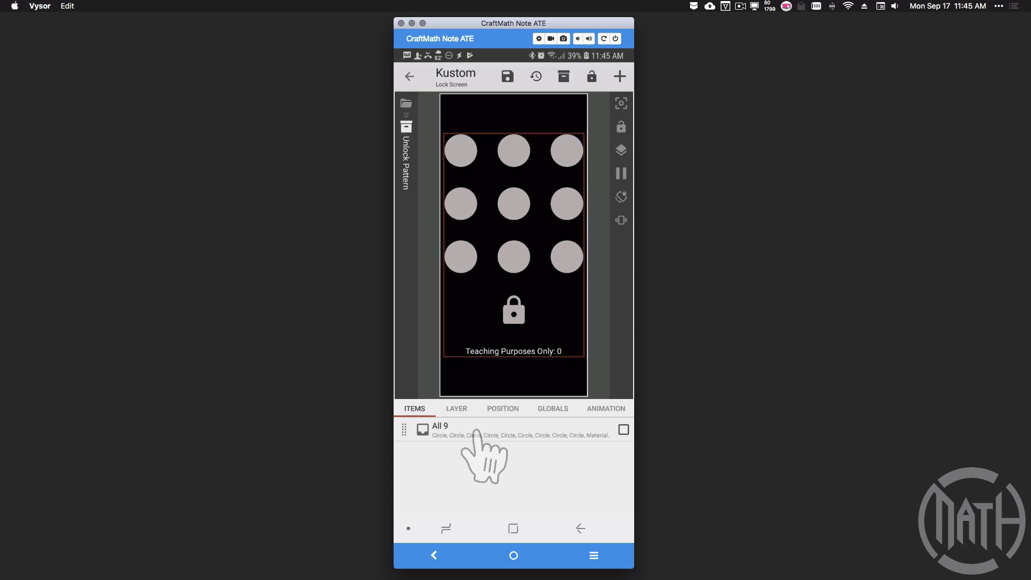
left_click(552, 410)
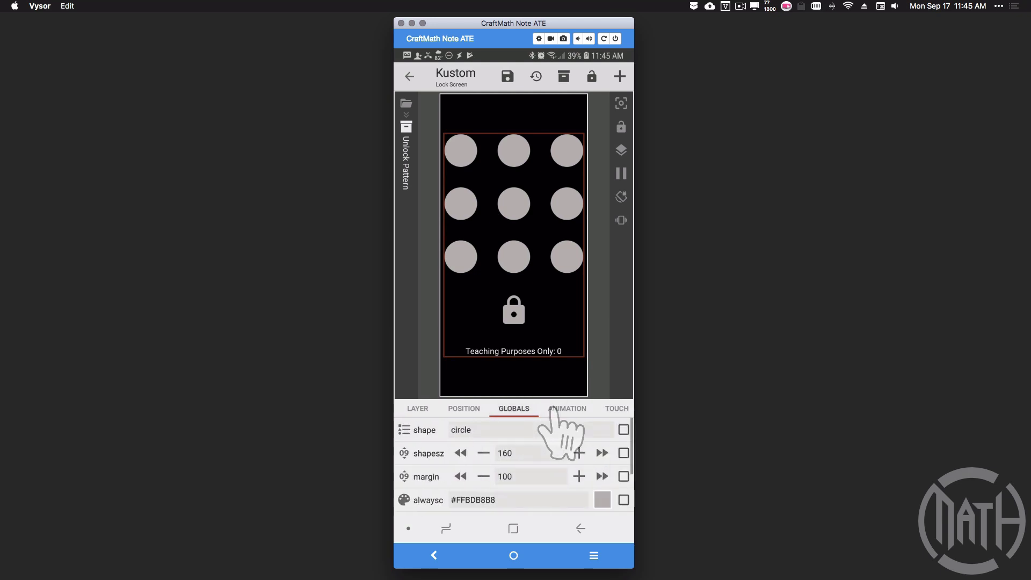
- Change the shape global to exagon, try square, and set it back to exagon
left_click(516, 432)
left_click(448, 299)
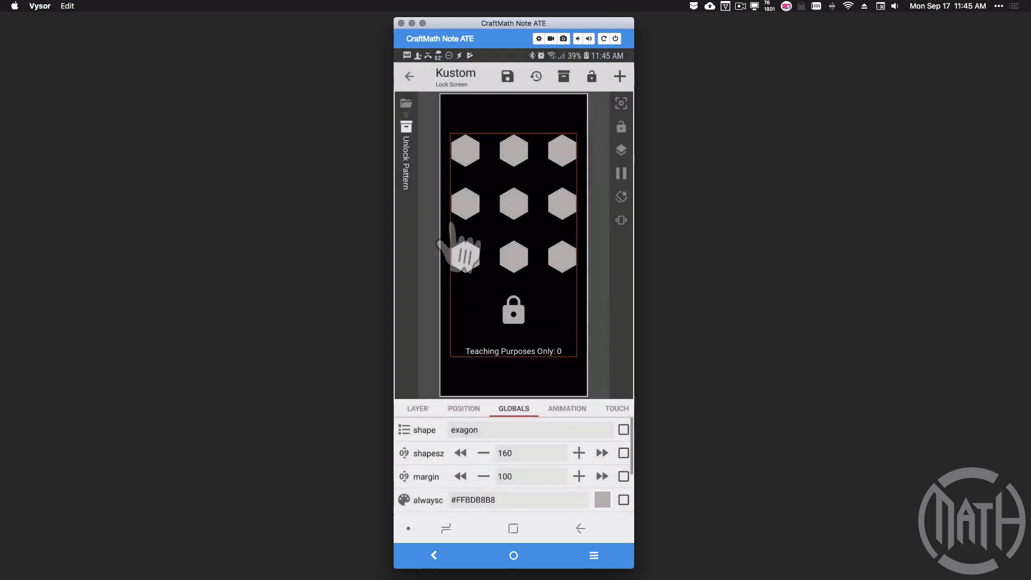
left_click(494, 430)
left_click(484, 329)
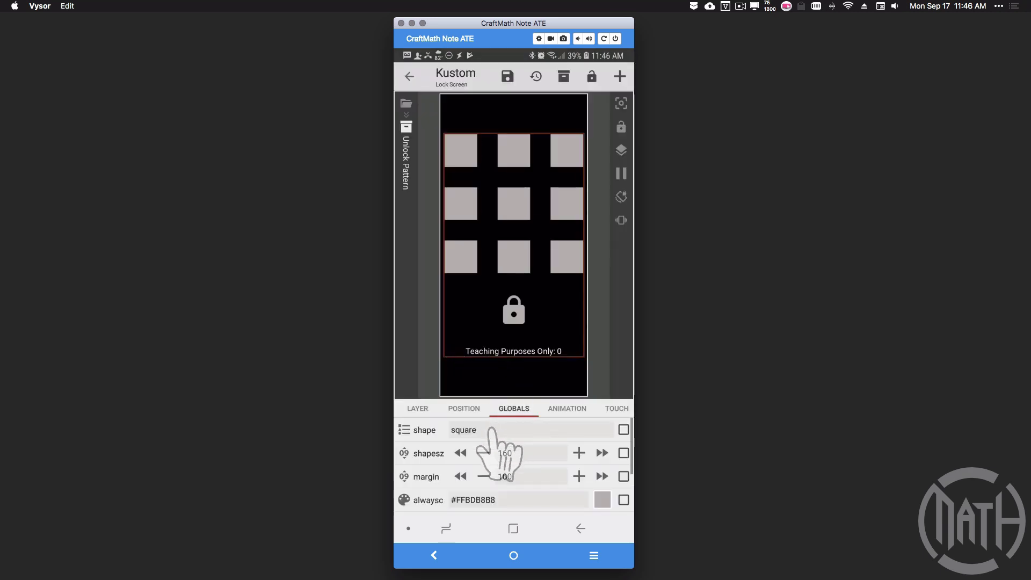
left_click(493, 429)
left_click(456, 302)
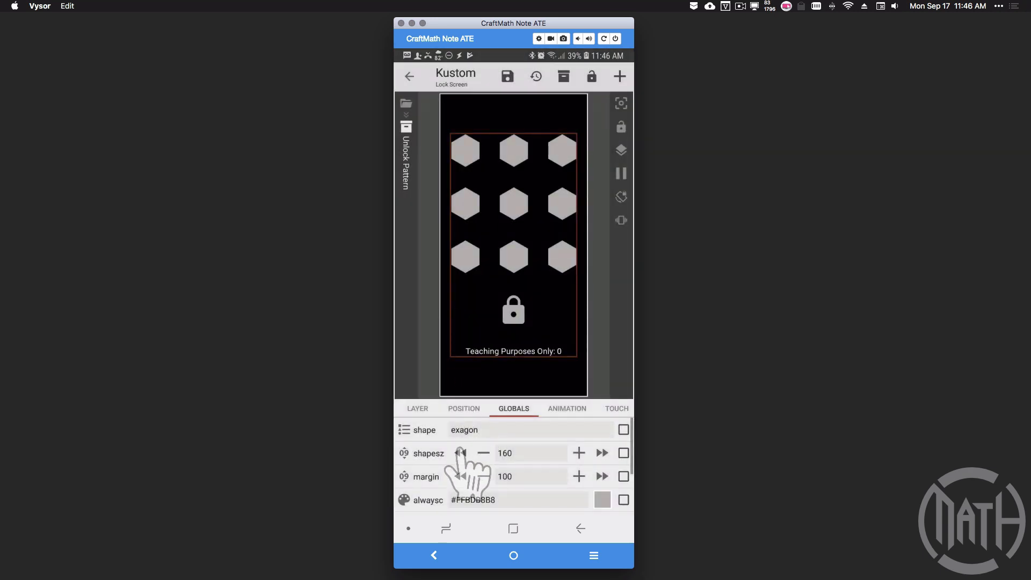
- Set the shapesz global to 140 and the margin global to 120
left_click(460, 453)
left_click(461, 453)
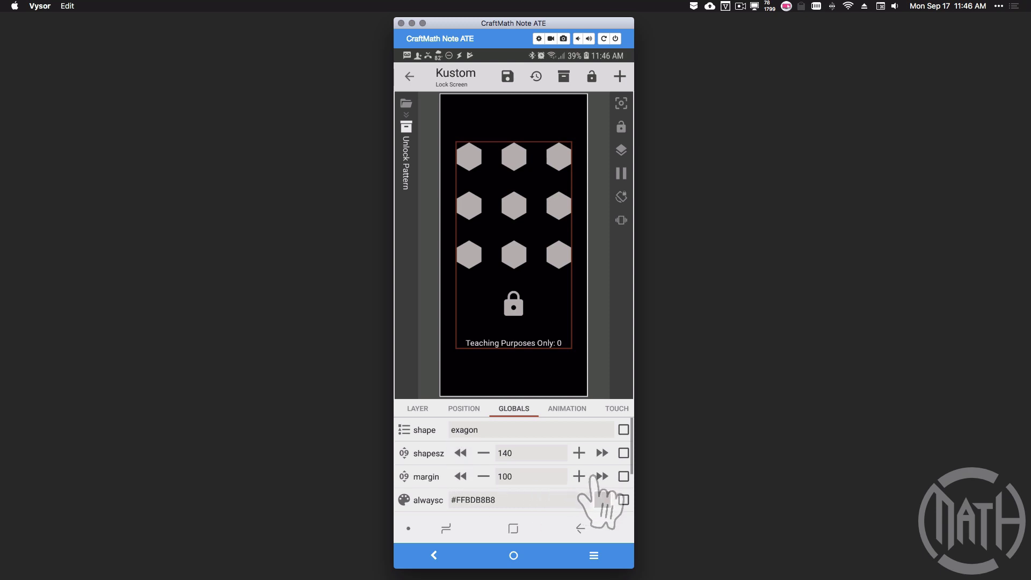
left_click(601, 476)
left_click(601, 476)
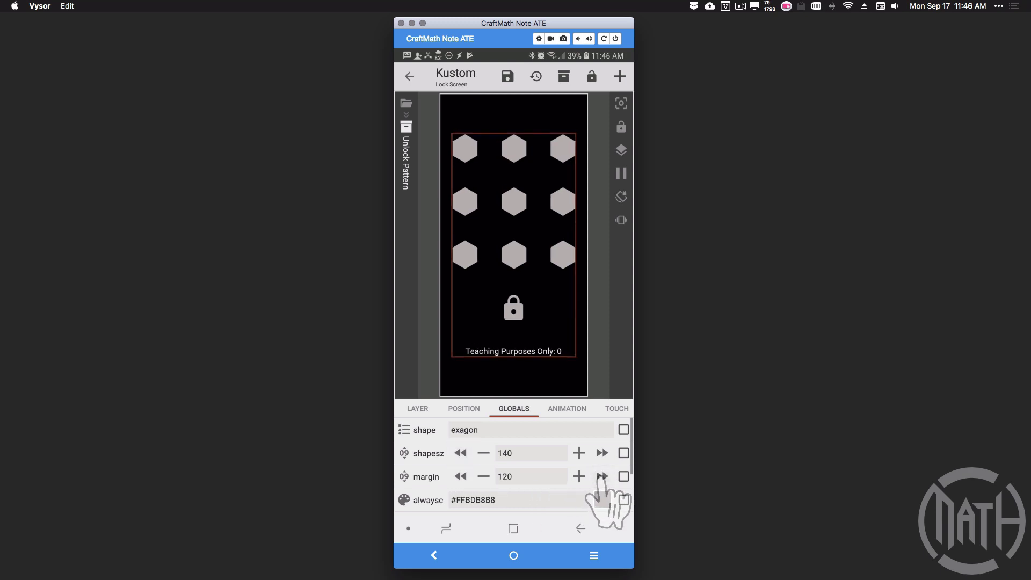
- Set the alwaysc color global to red, #FFFF5252
scroll(601, 477, "down", 2)
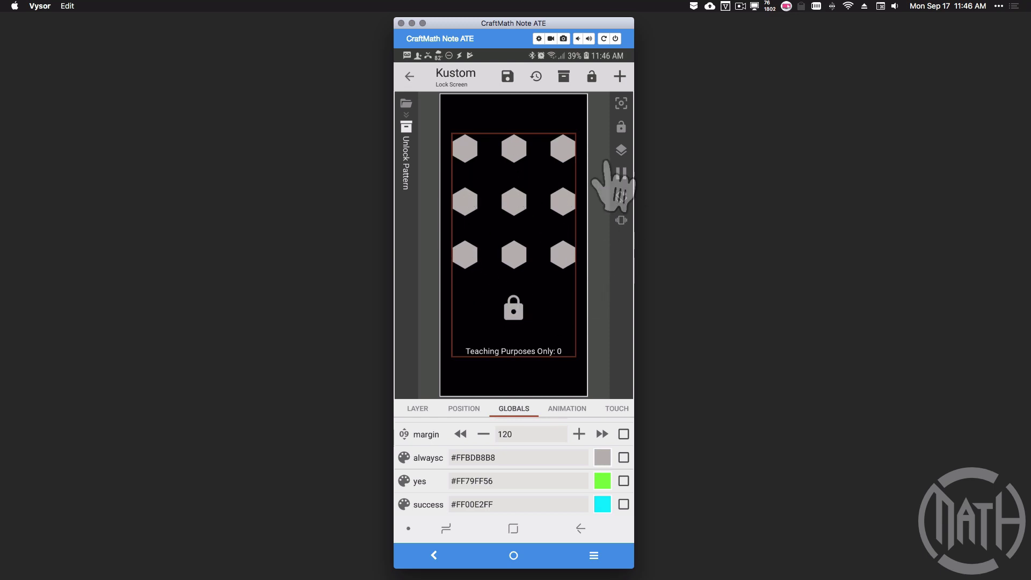
left_click(601, 457)
left_click(434, 556)
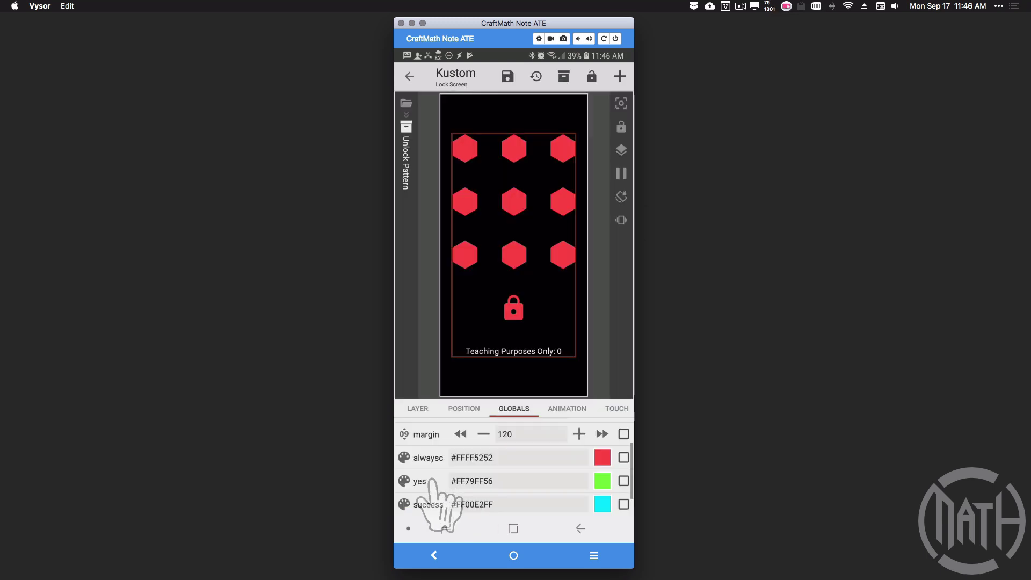
- Set the yes color global to blue, #FF2375FB
left_click(602, 480)
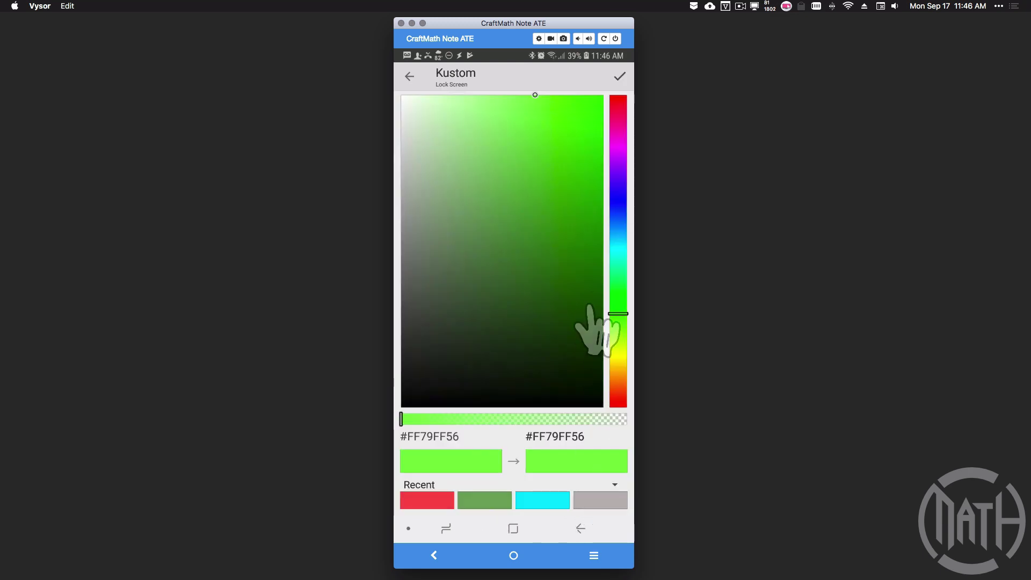
left_click_drag(618, 314, 618, 196)
left_click(575, 97)
left_click(620, 76)
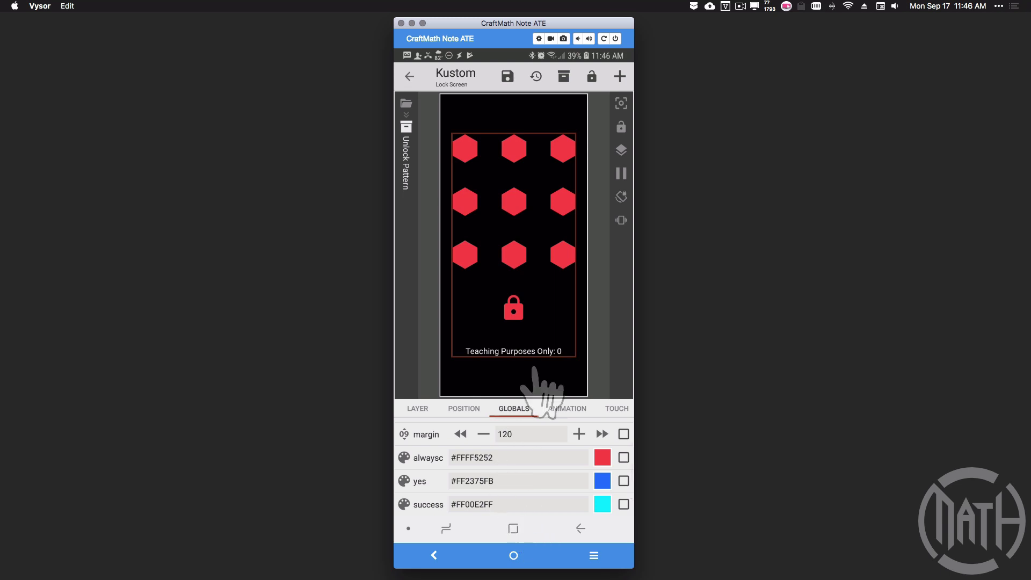
- Test the new colors by entering the unlock pattern on the hexagons in the preview
mouse_move(465, 155)
left_mouse_down()
mouse_move(519, 162)
mouse_move(561, 152)
left_mouse_up()
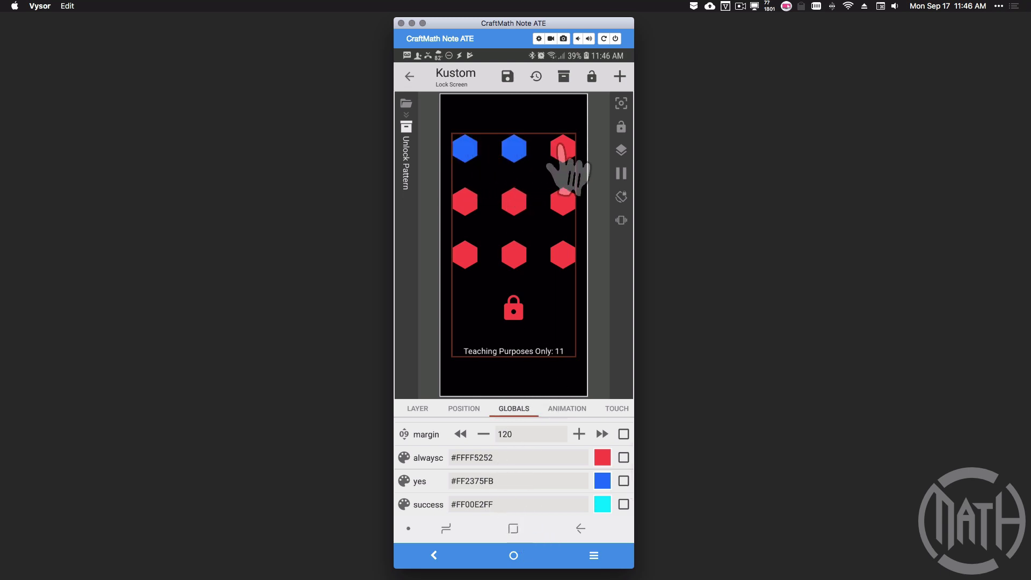
left_click(561, 153)
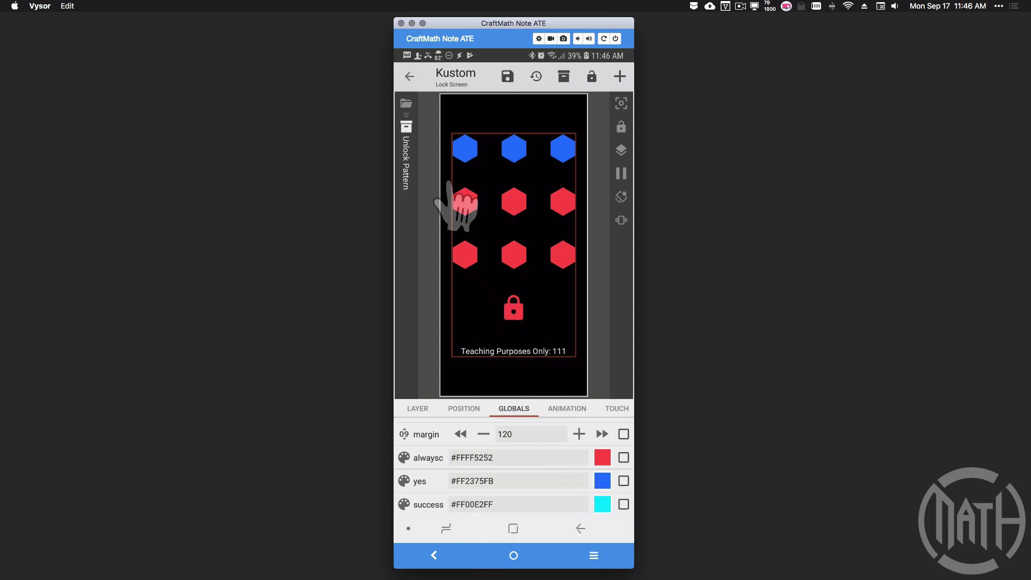
left_click(463, 202)
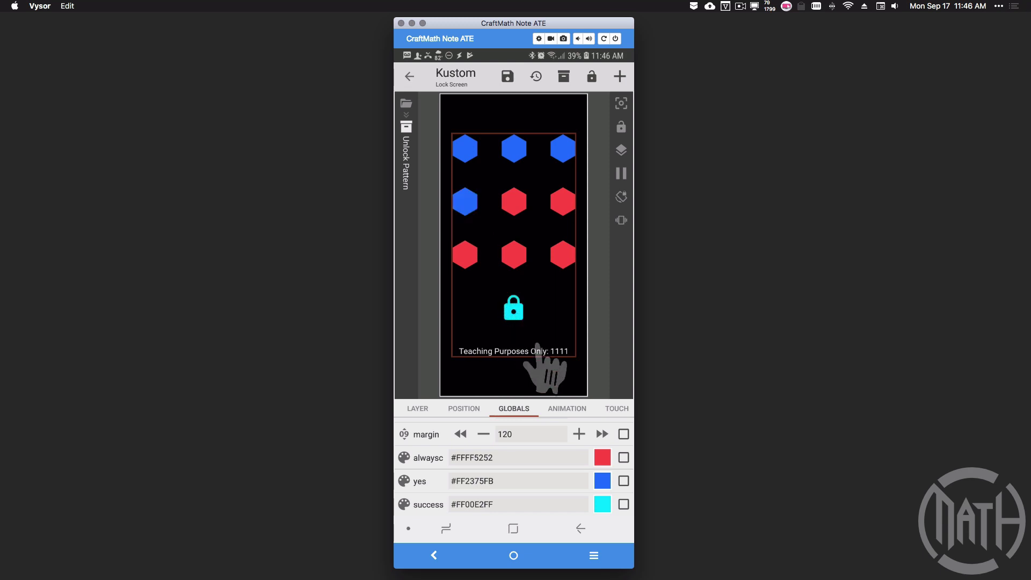
- Make the success color global fully transparent, #0000E2FF
left_click(603, 504)
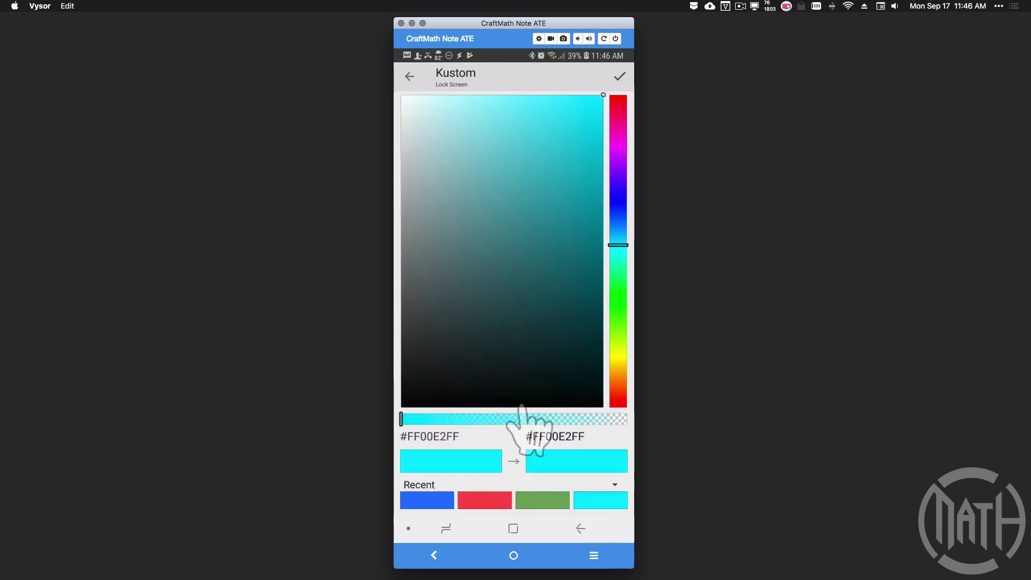
left_click_drag(494, 414, 656, 419)
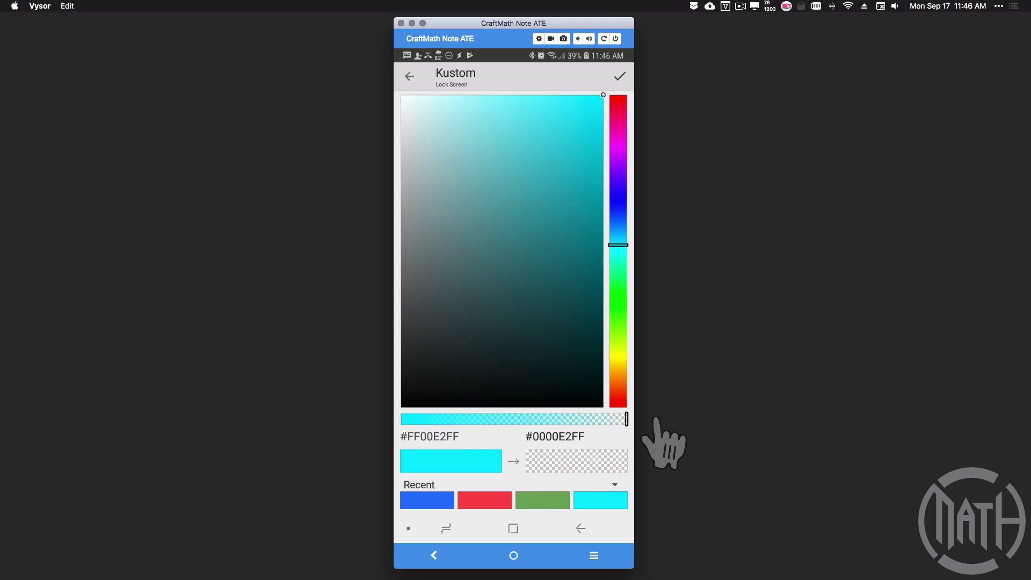
left_click(575, 466)
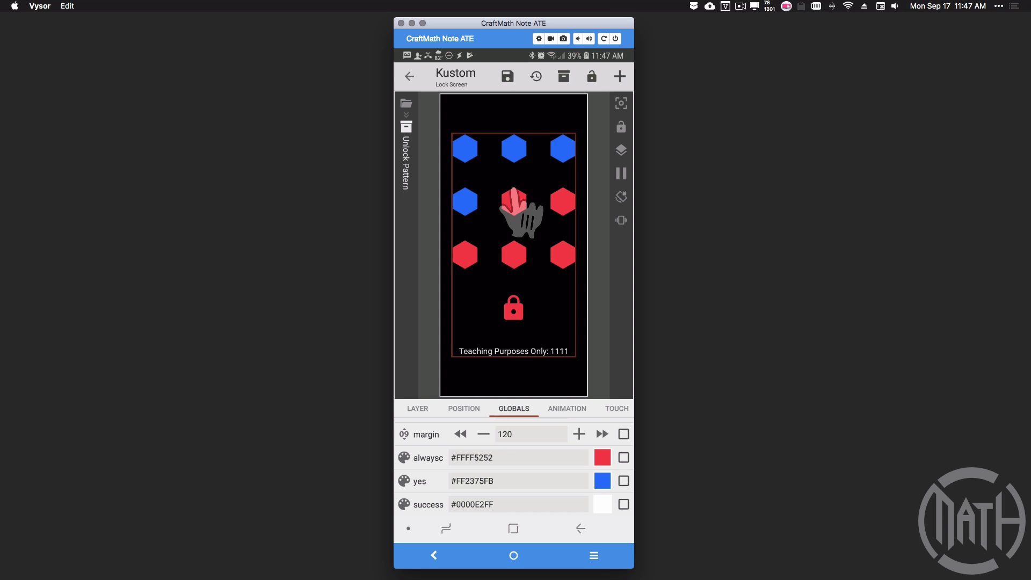
- Test the lock with the completed pattern, and test it again with an incomplete pattern entered on the top row of hexagons
left_click(511, 311)
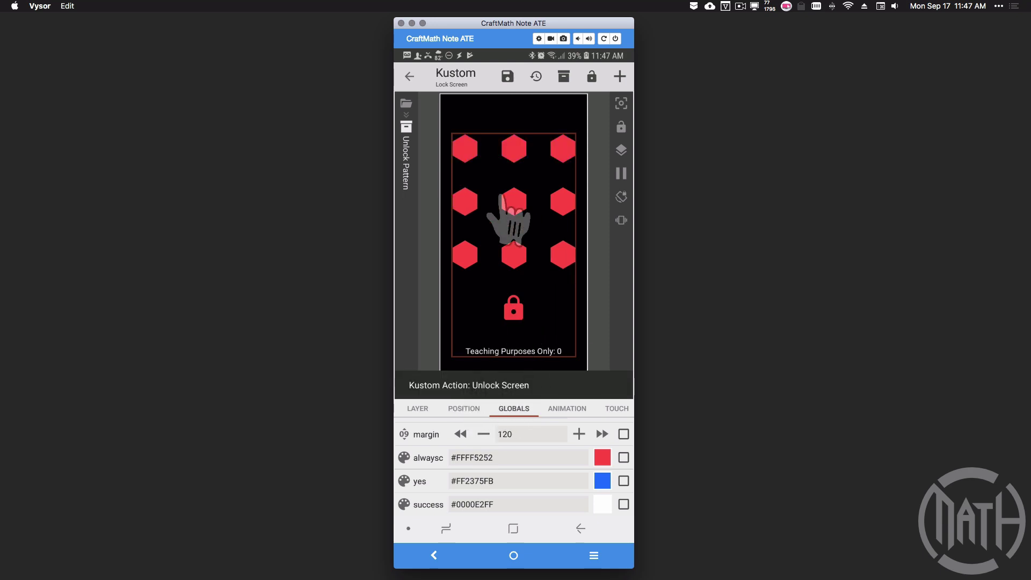
left_click(461, 153)
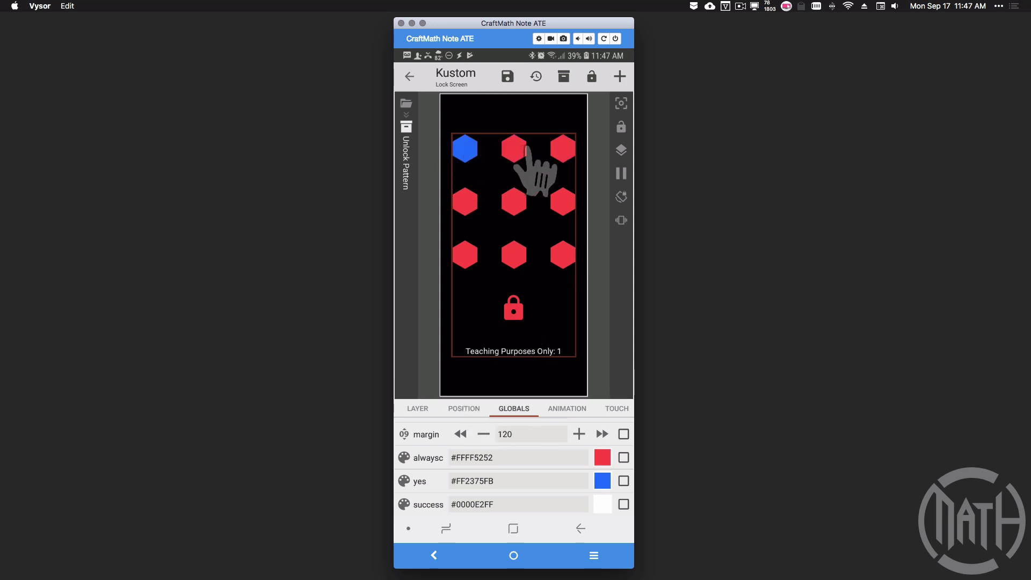
left_click(519, 150)
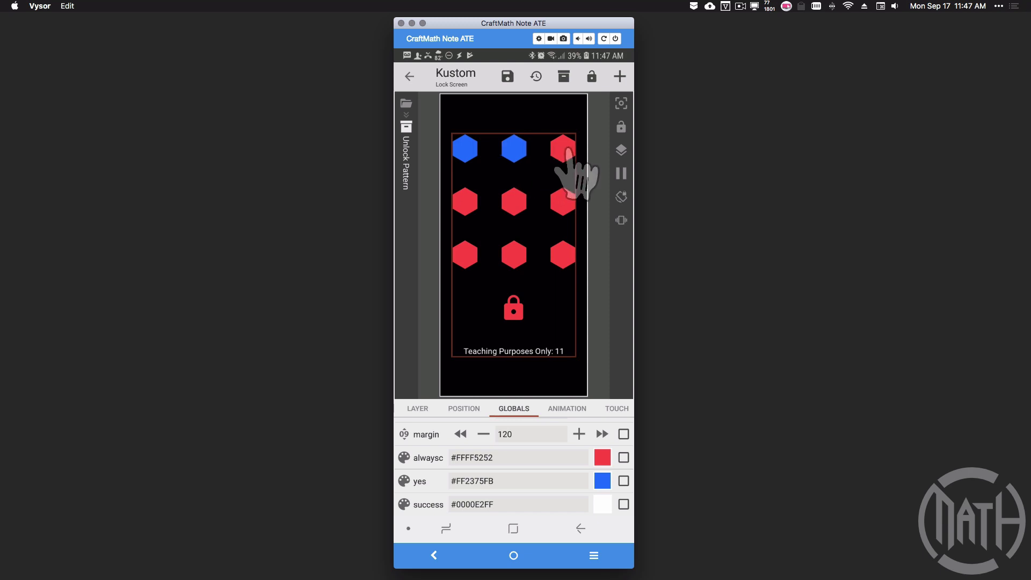
left_click(568, 151)
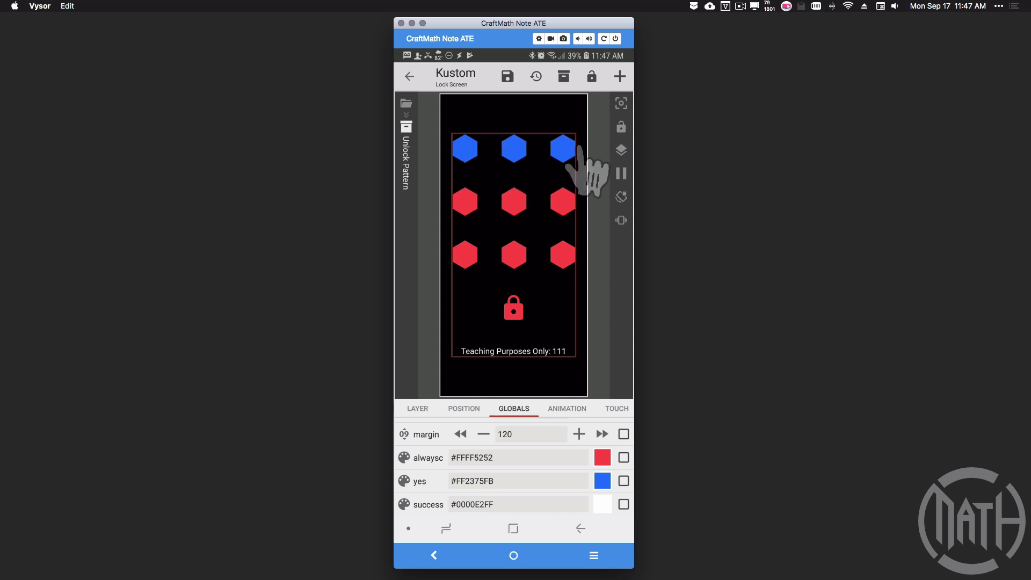
left_click(513, 315)
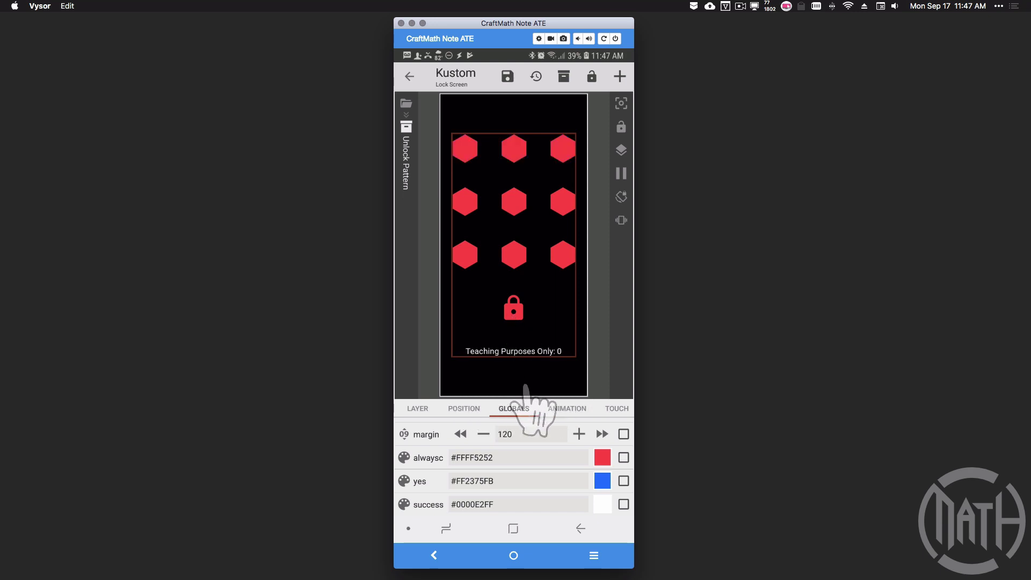
- Review the component's globals down to code and open the main Stack Group inside the All 9 group
scroll(536, 486, "up", 2)
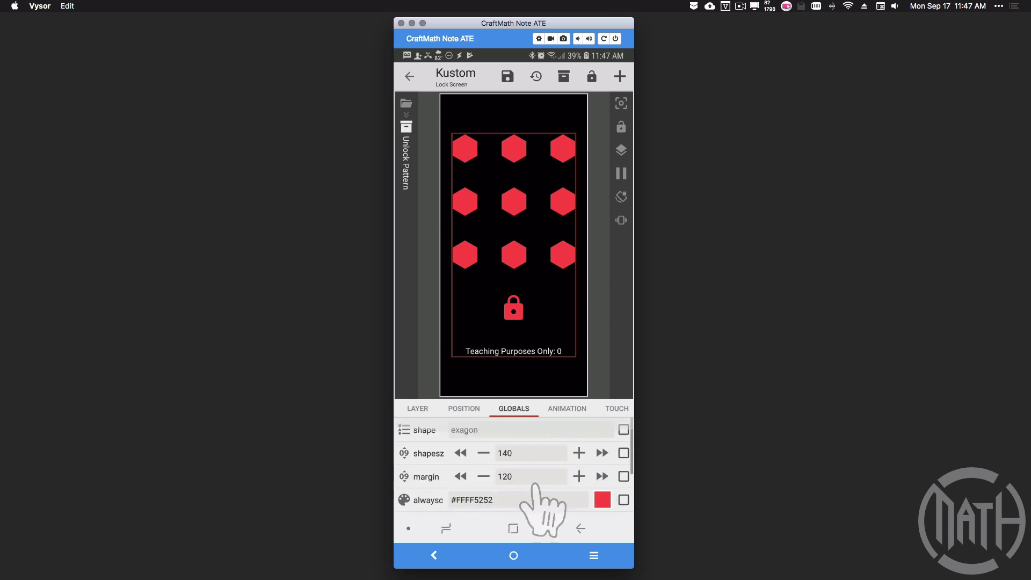
scroll(535, 486, "down", 3)
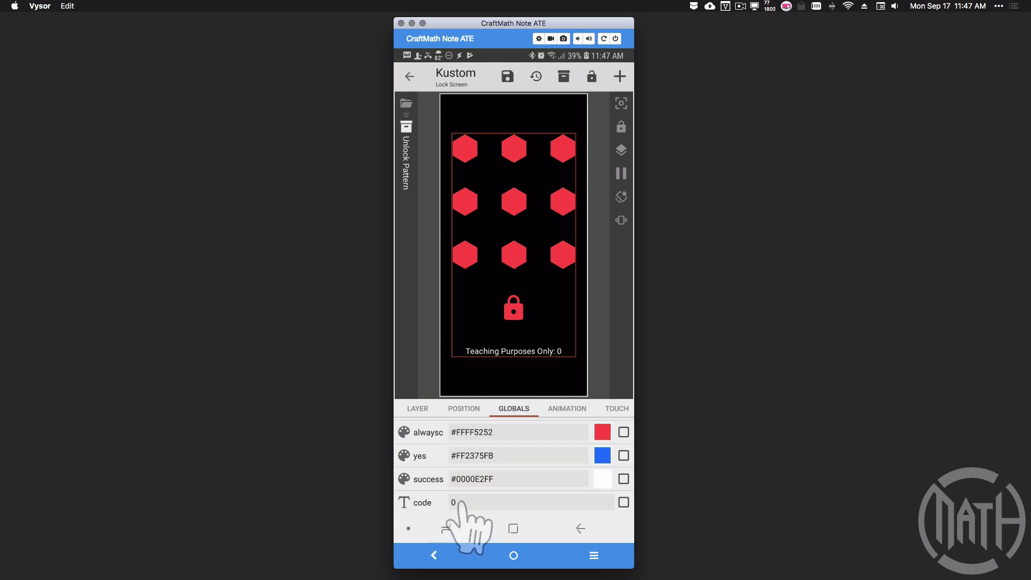
left_click(418, 409)
left_click(417, 410)
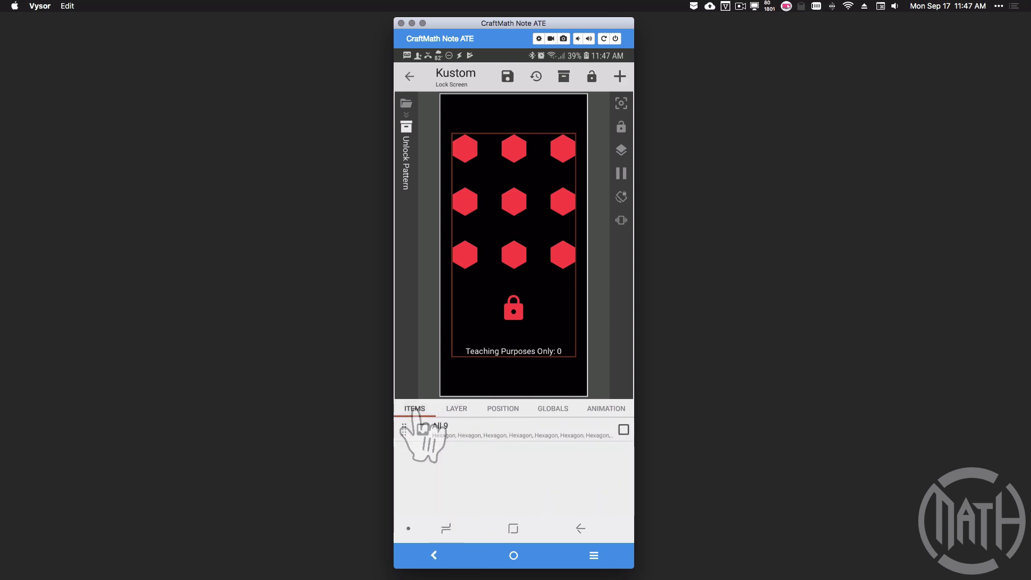
left_click(448, 434)
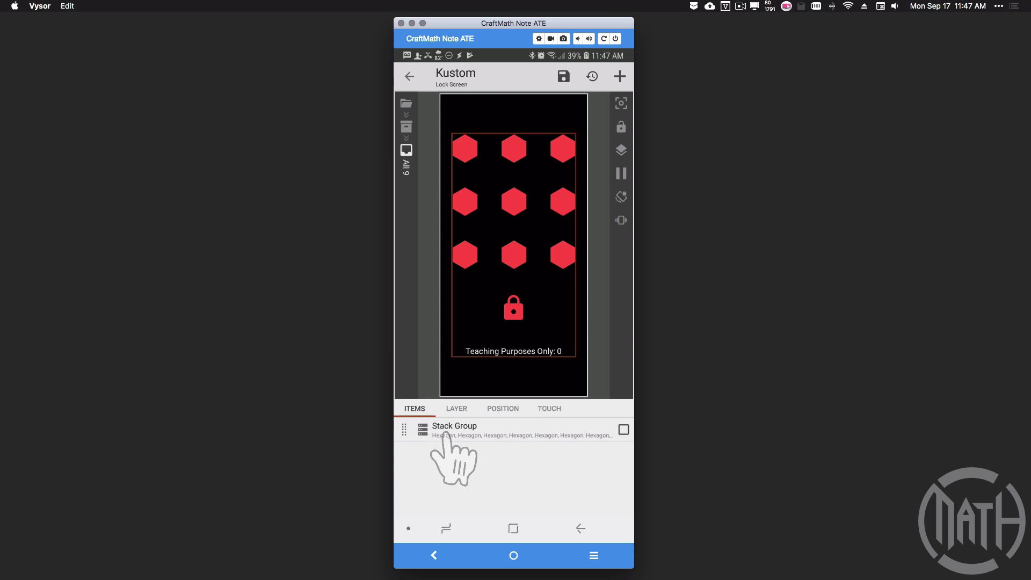
left_click(499, 436)
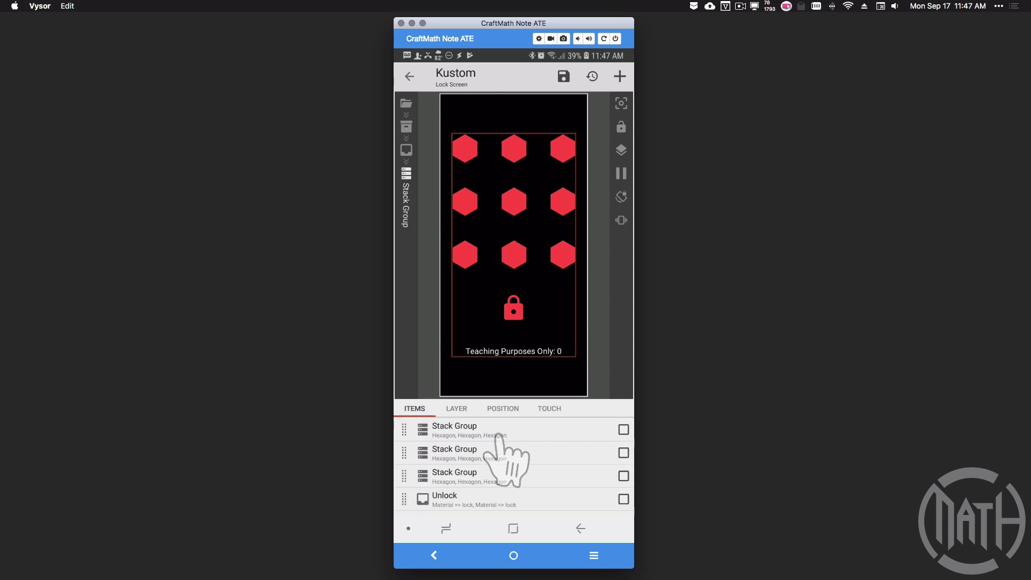
- Examine the named hexagons inside each of the three row stack groups
left_click(498, 437)
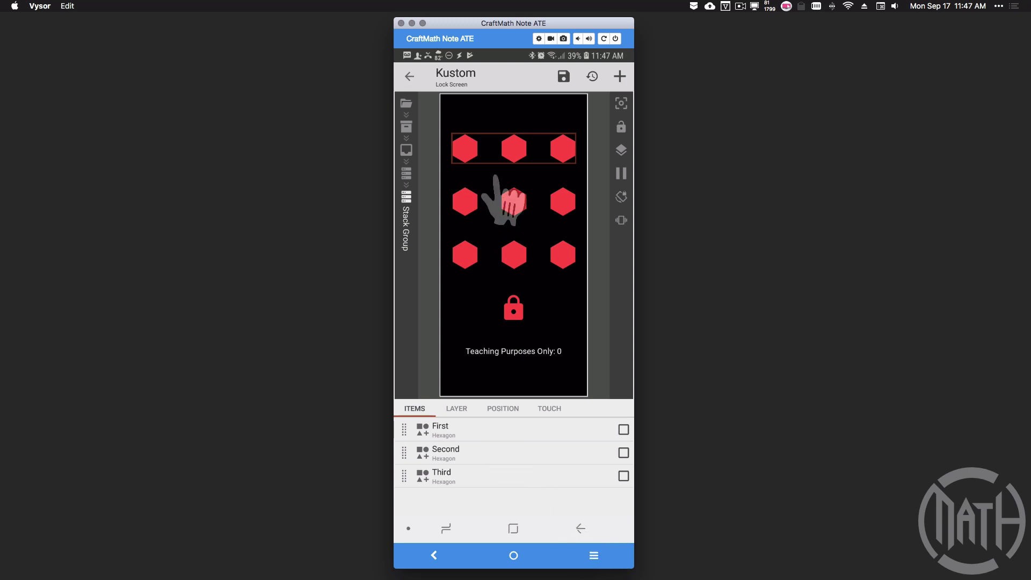
left_click(580, 528)
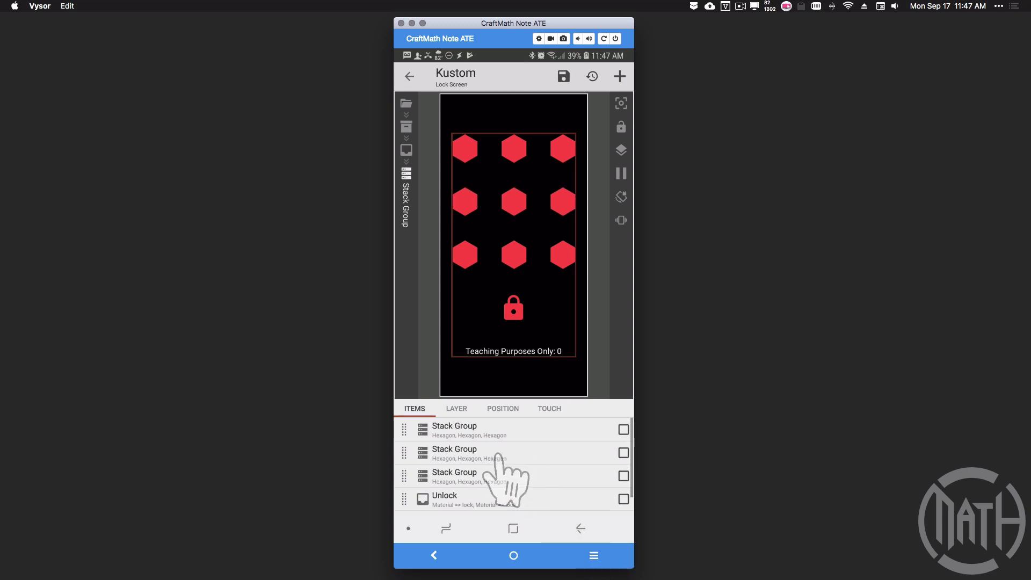
left_click(499, 457)
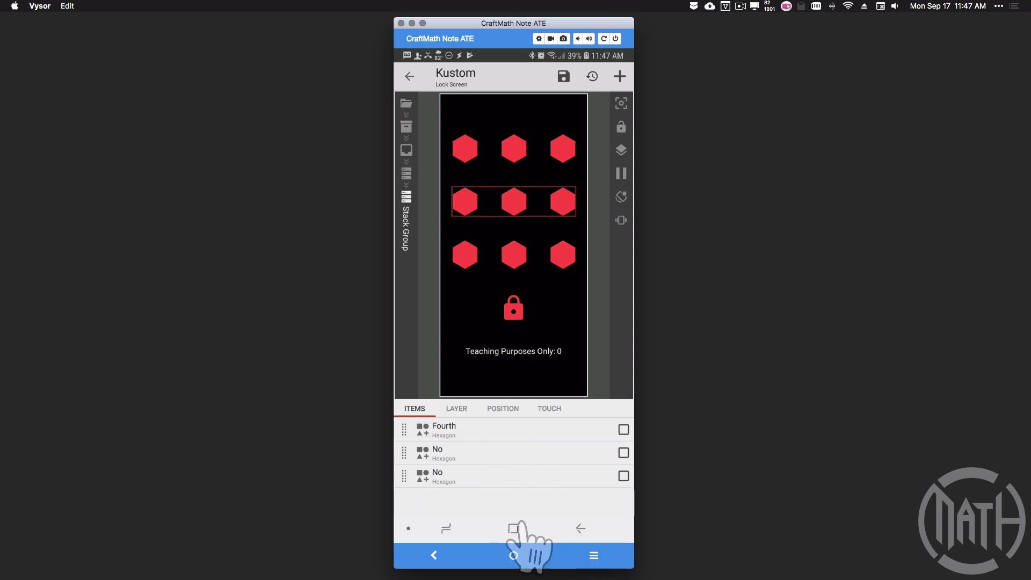
left_click(579, 528)
left_click(472, 476)
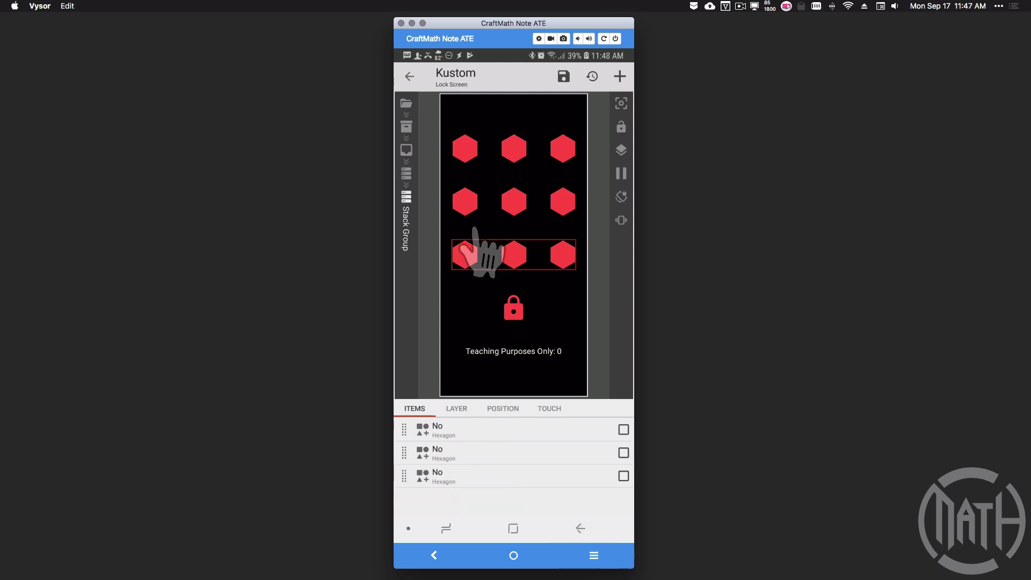
left_click(580, 529)
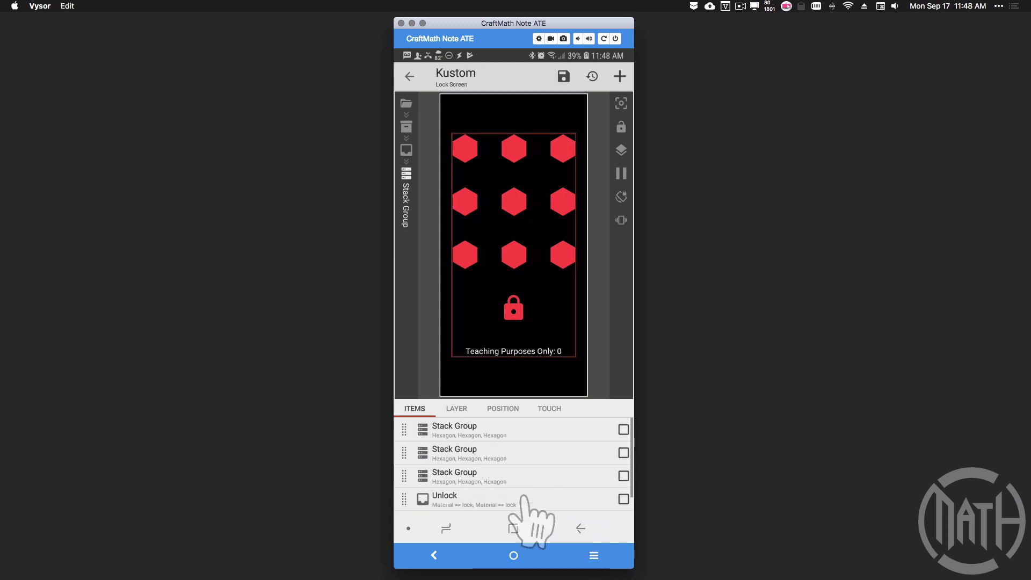
- Examine the Reset and Success items inside the Unlock group
scroll(468, 482, "down", 1)
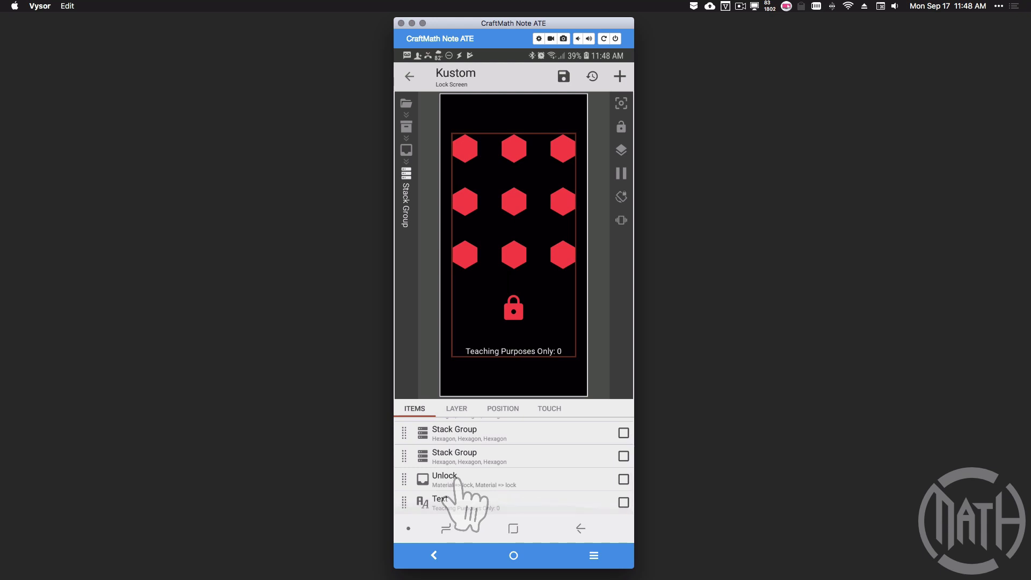
left_click(448, 477)
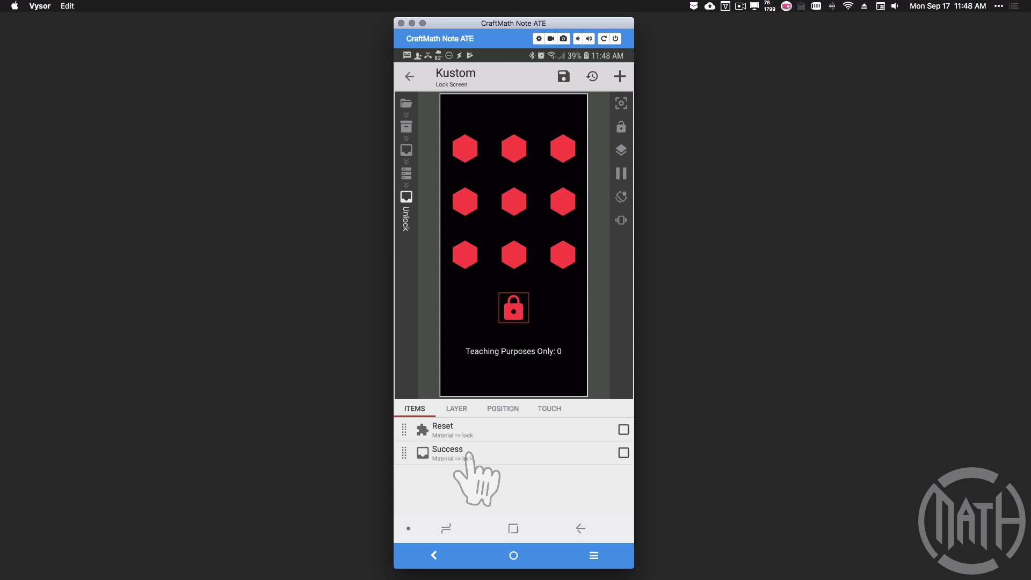
left_click(579, 529)
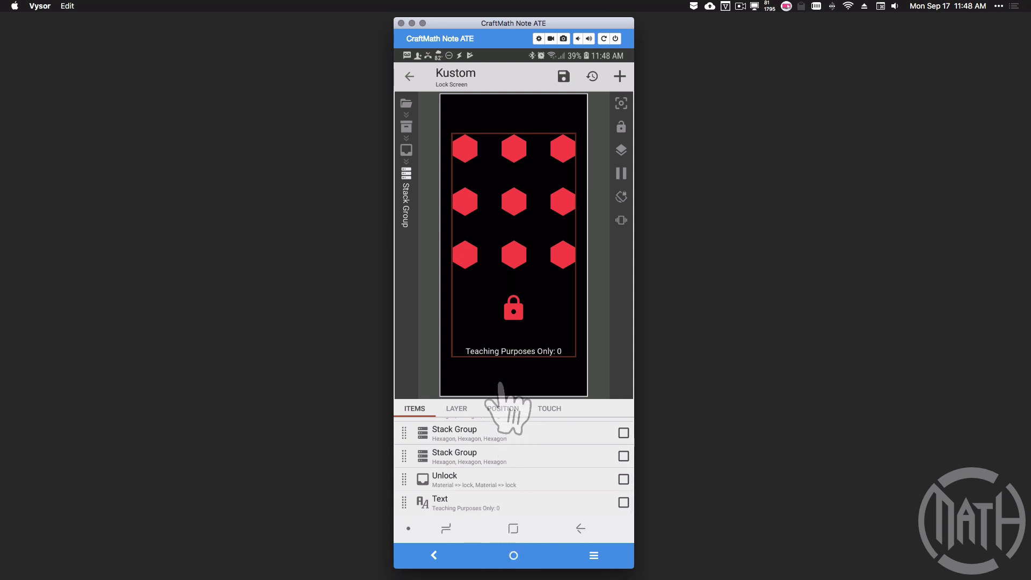
left_click(499, 356)
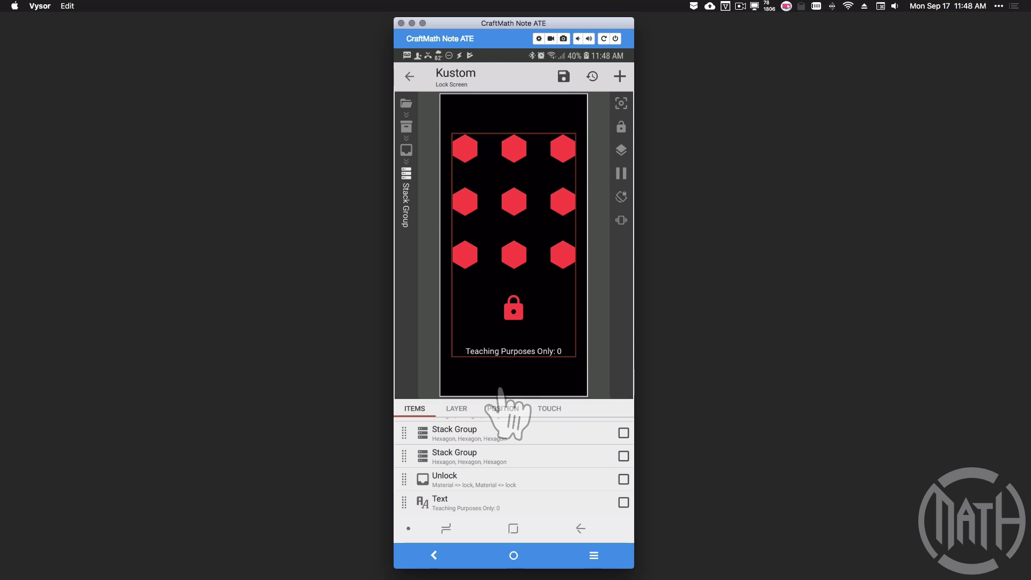
scroll(462, 462, "up", 1)
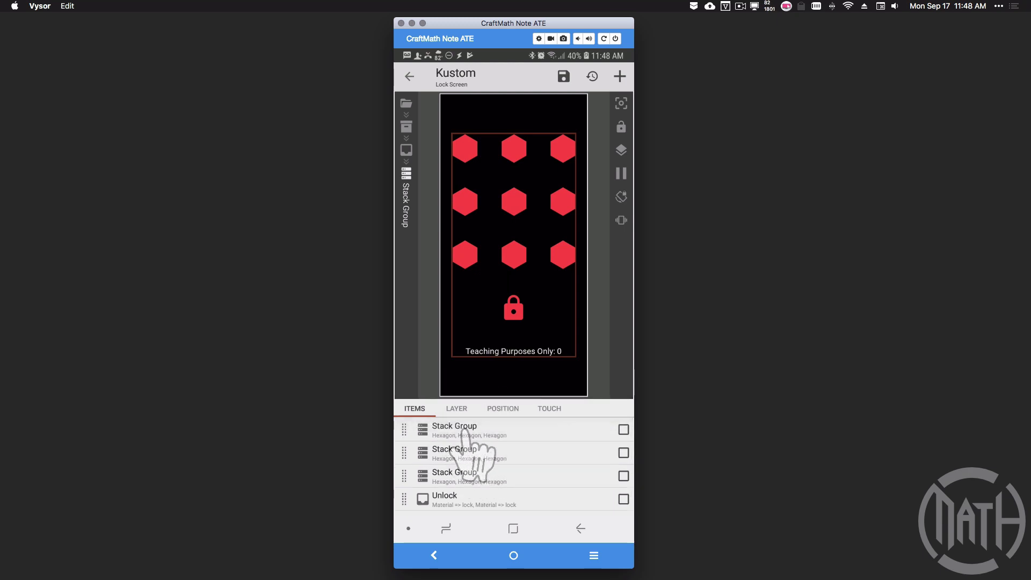
- Examine the shape settings of the First hexagon in the top row's stack group
left_click(462, 429)
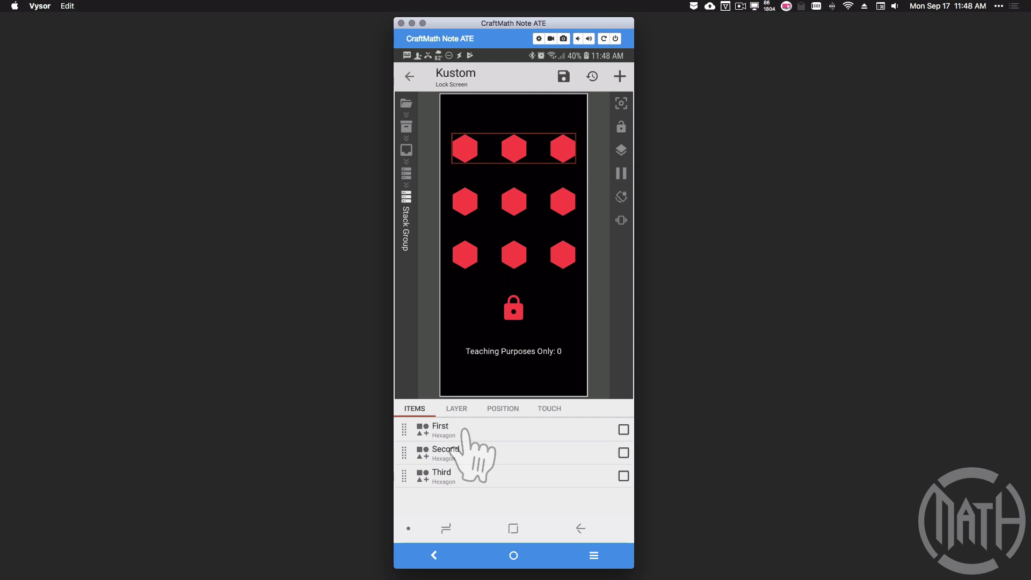
left_click(448, 427)
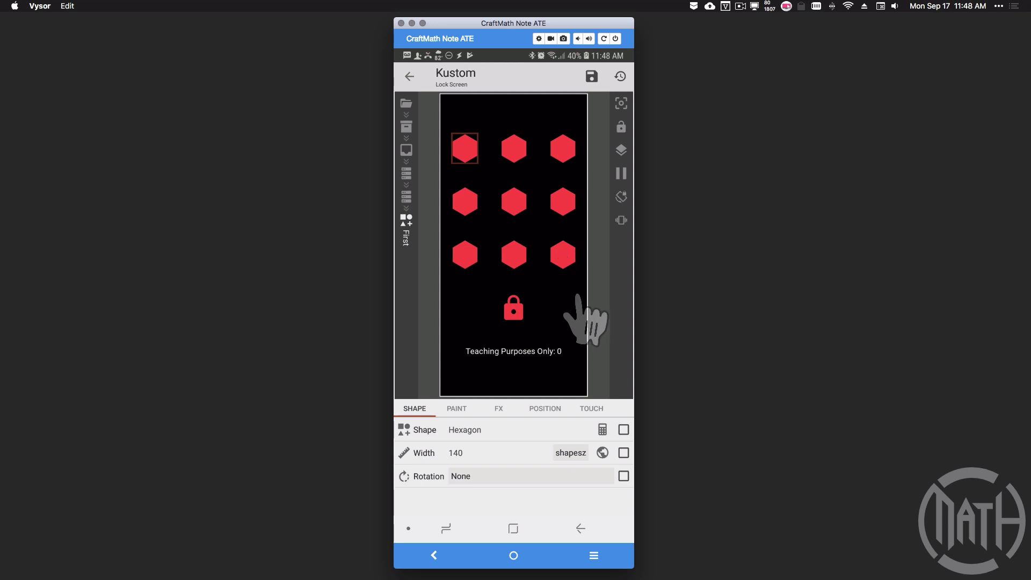
left_click(581, 528)
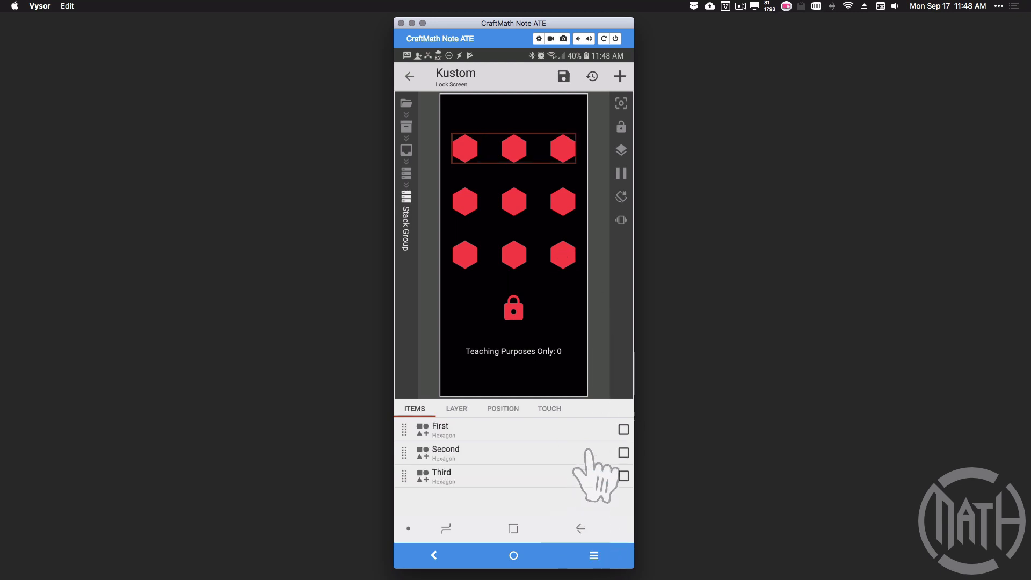
- Cut the First hexagon from the top row's stack group and paste it into the bottom row's stack group
left_click(624, 430)
left_click(621, 79)
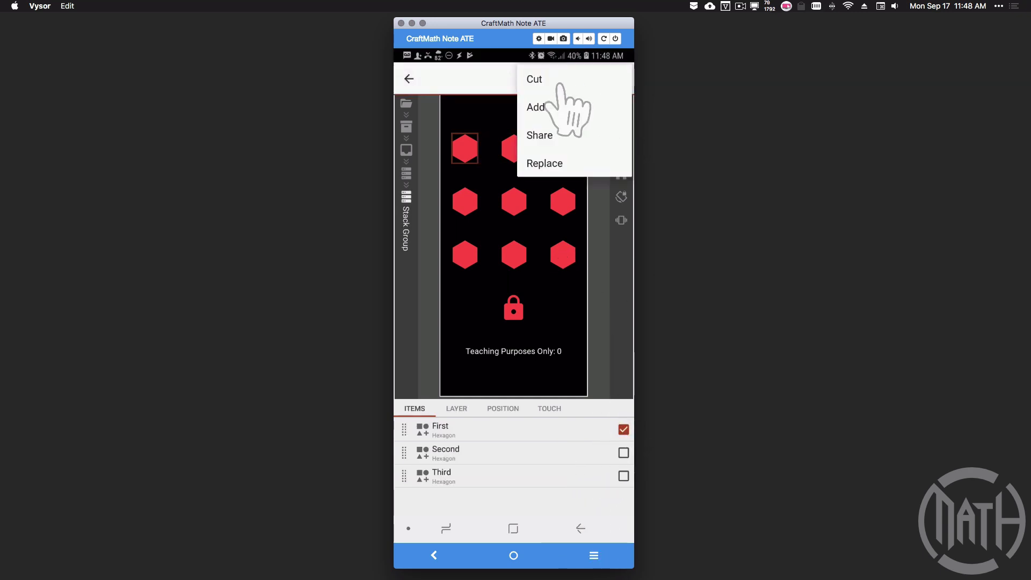
left_click(537, 78)
left_click(581, 528)
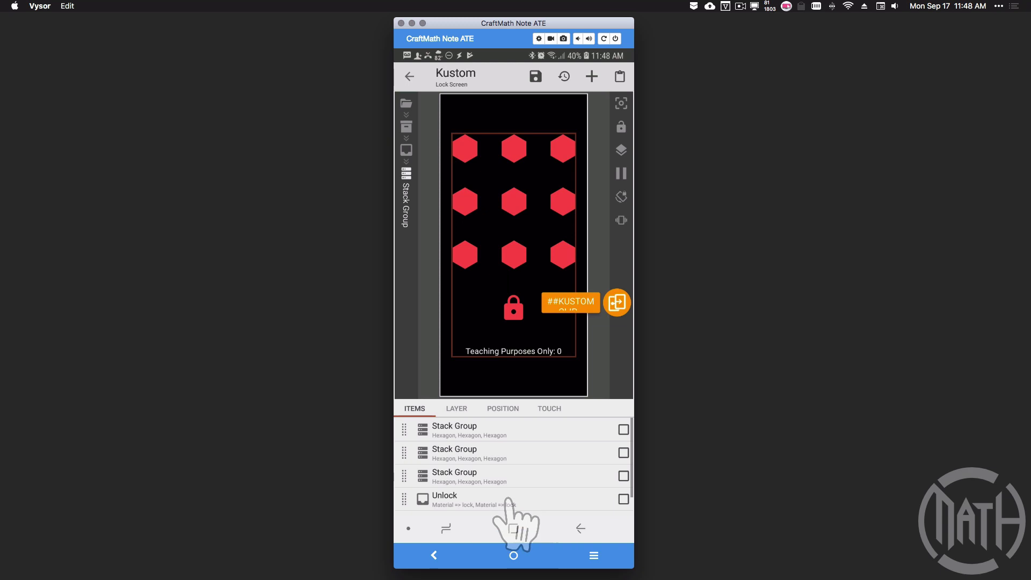
left_click(455, 473)
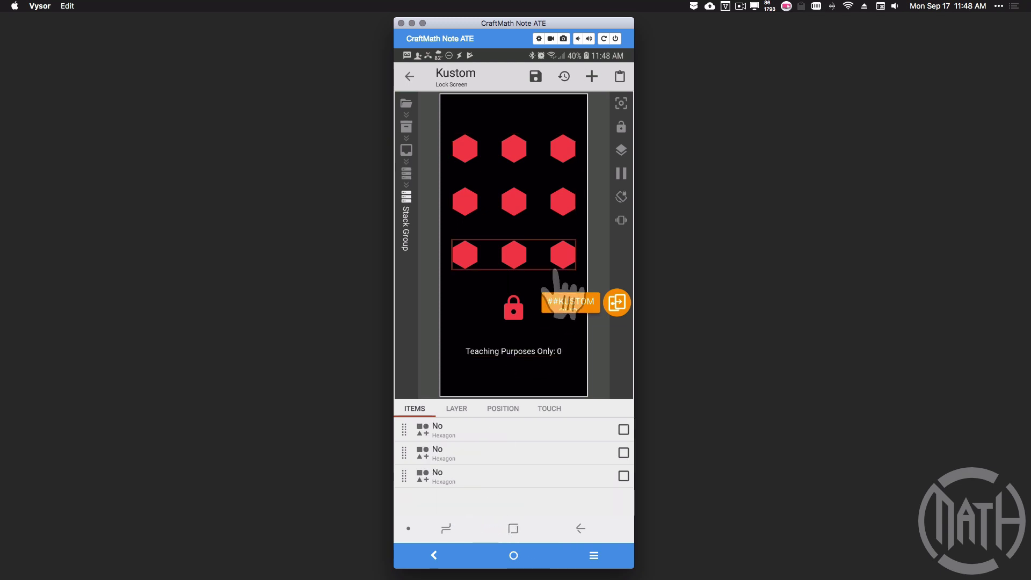
left_click(620, 76)
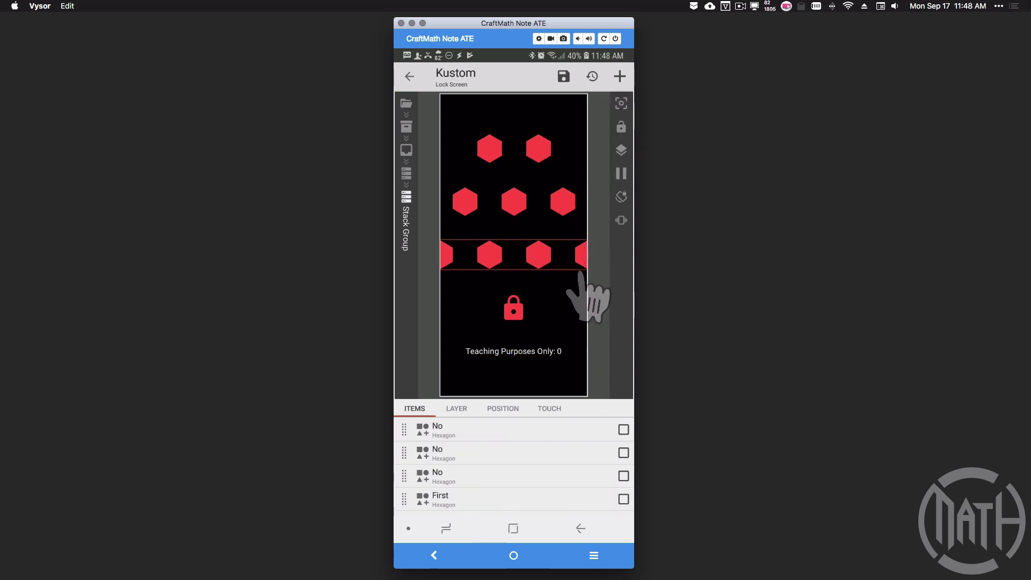
- Cut the first No hexagon from the bottom row's stack group and paste it into the top row's stack group
left_click(623, 429)
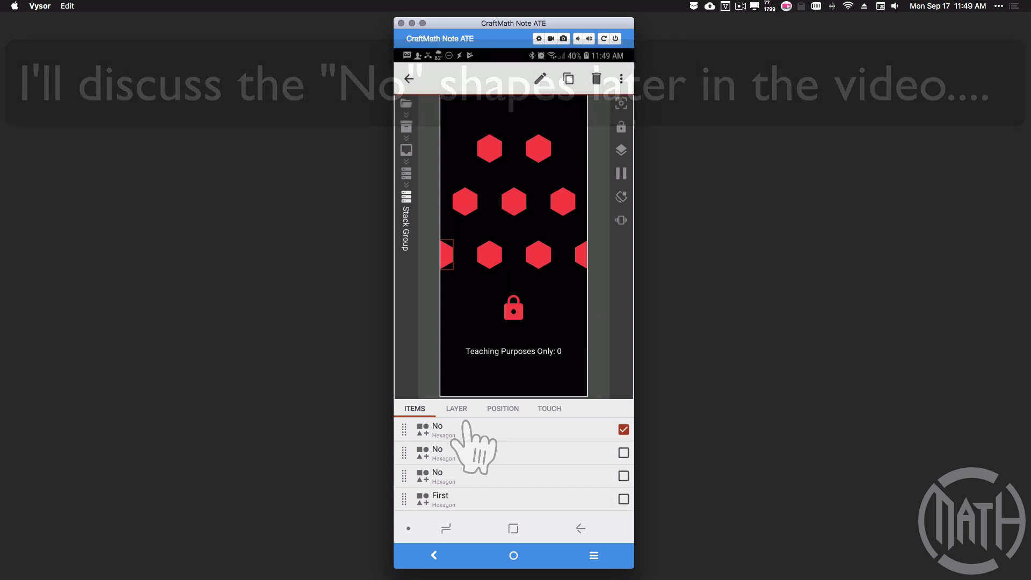
left_click(612, 78)
left_click(575, 81)
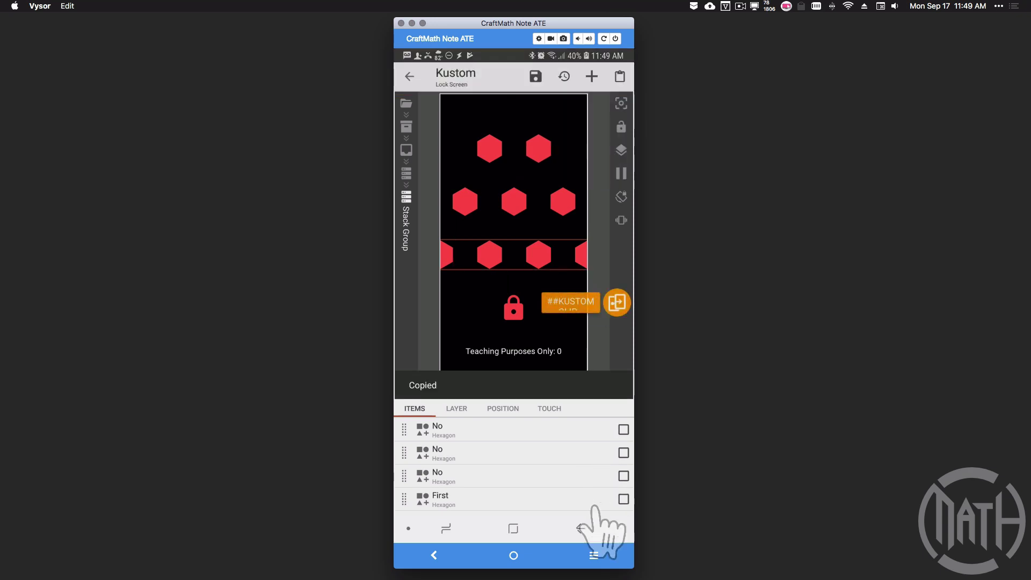
left_click(580, 528)
left_click(460, 430)
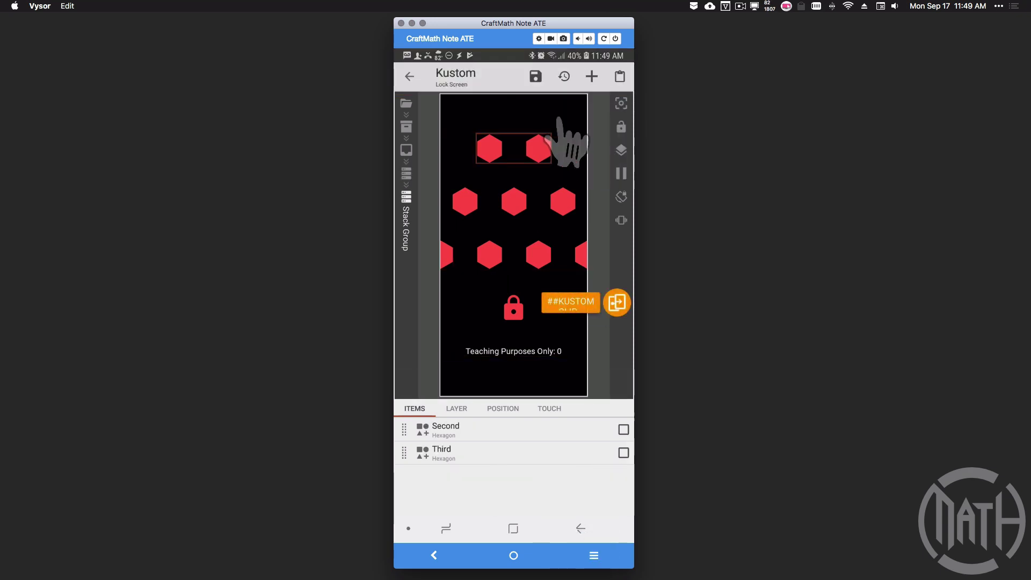
left_click(620, 76)
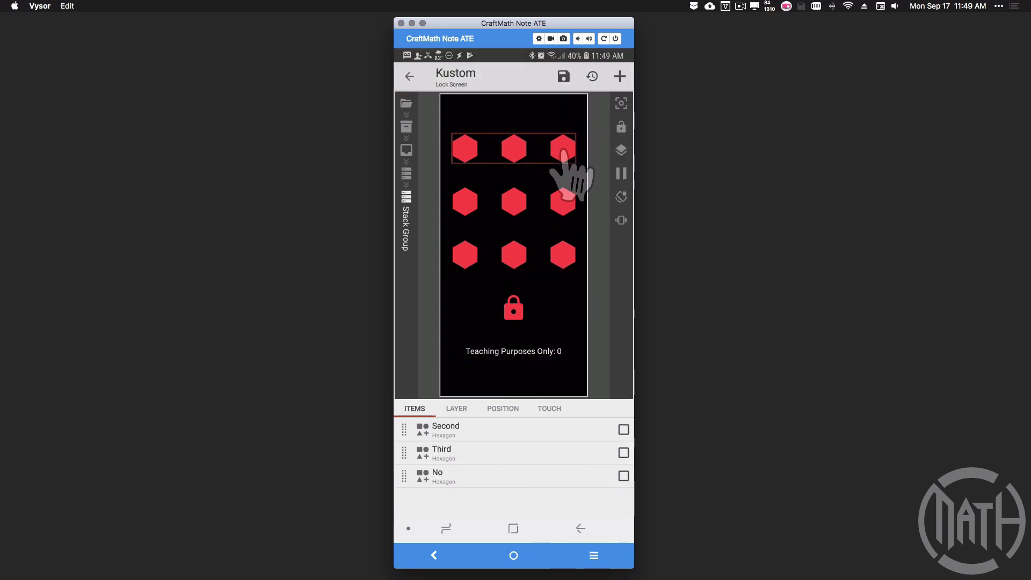
- Cut the Second and Third hexagons from the top row and paste them into the middle row's stack group
left_click(623, 430)
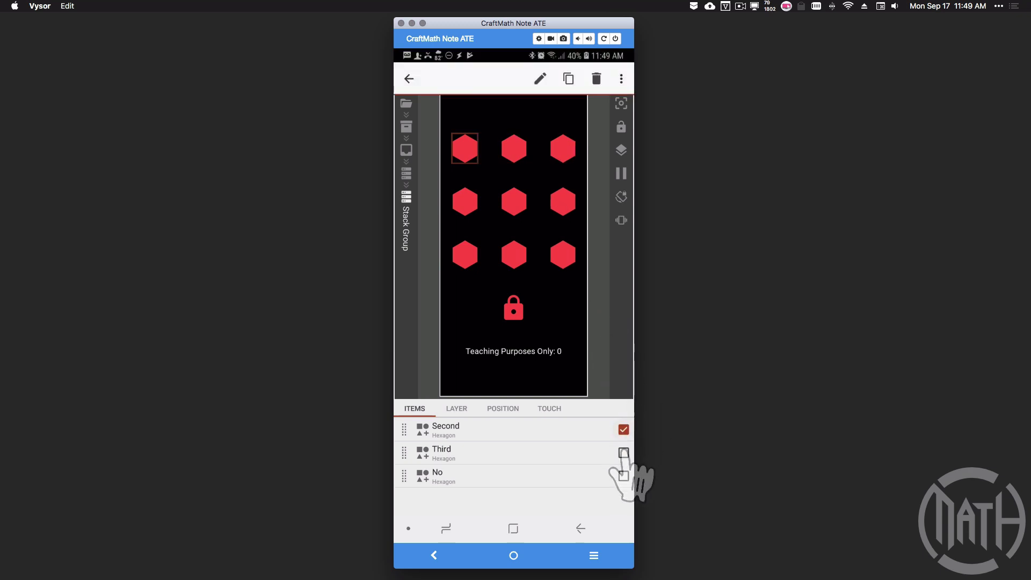
left_click(621, 78)
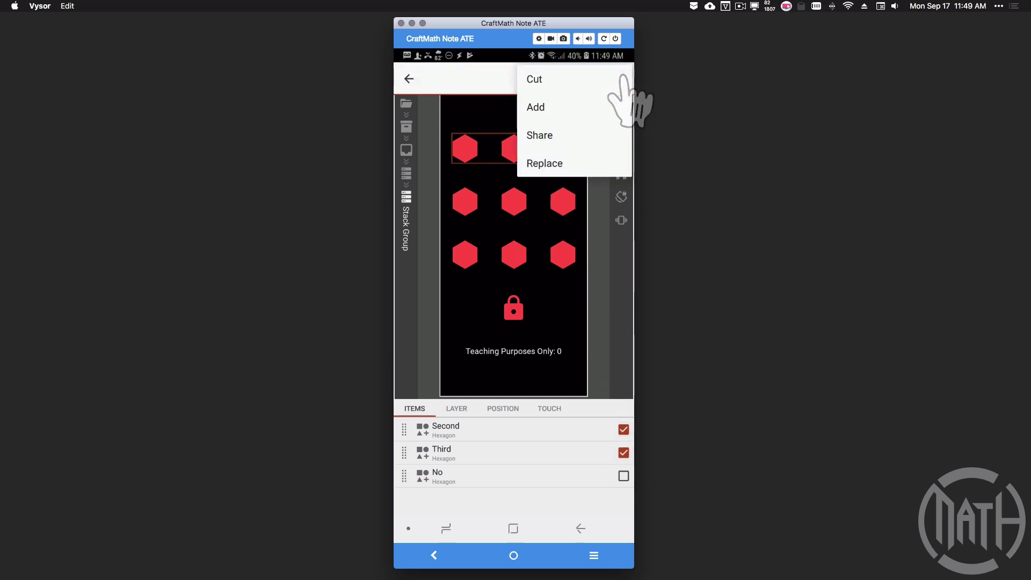
left_click(618, 81)
left_click(581, 529)
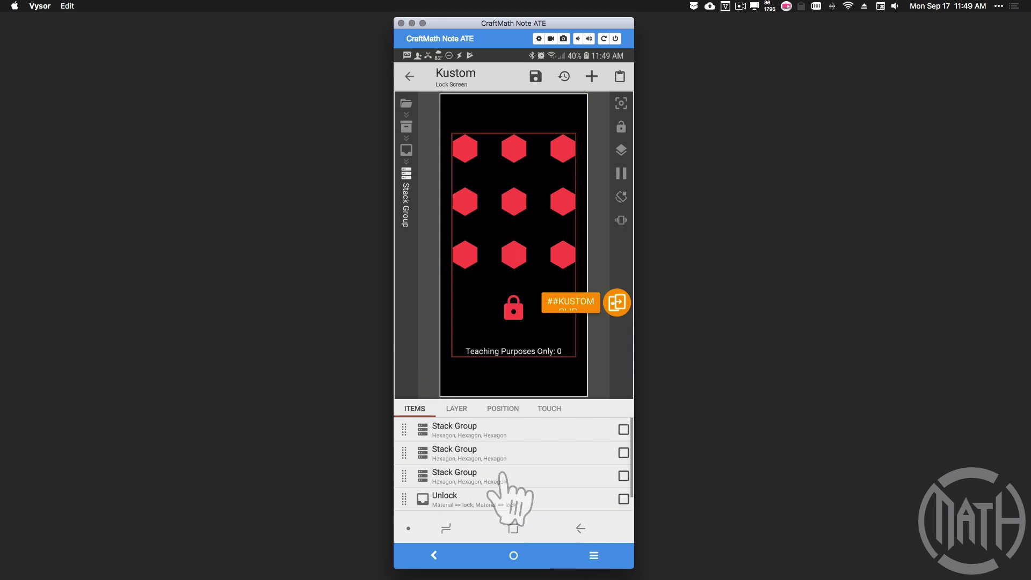
left_click(486, 454)
left_click(619, 76)
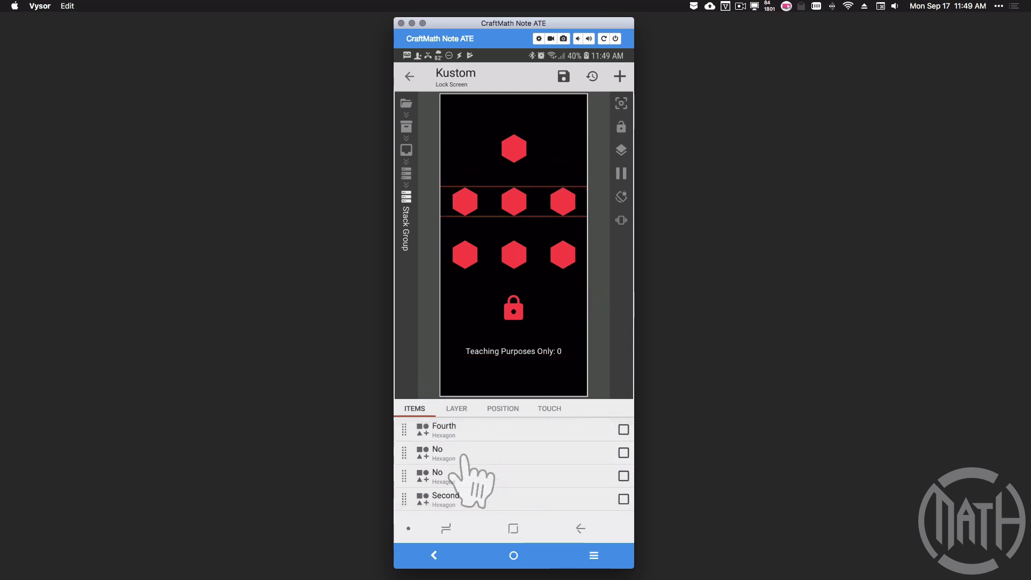
- Cut the Fourth hexagon and the first No hexagon from the middle row and paste them into the top row's stack group
scroll(464, 478, "down", 1)
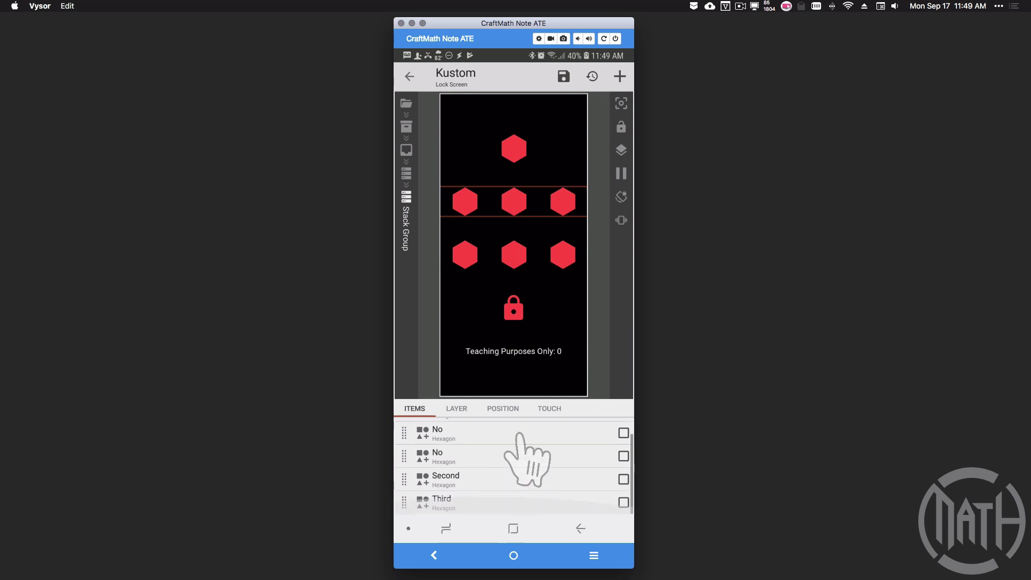
scroll(579, 434, "up", 1)
left_click(623, 430)
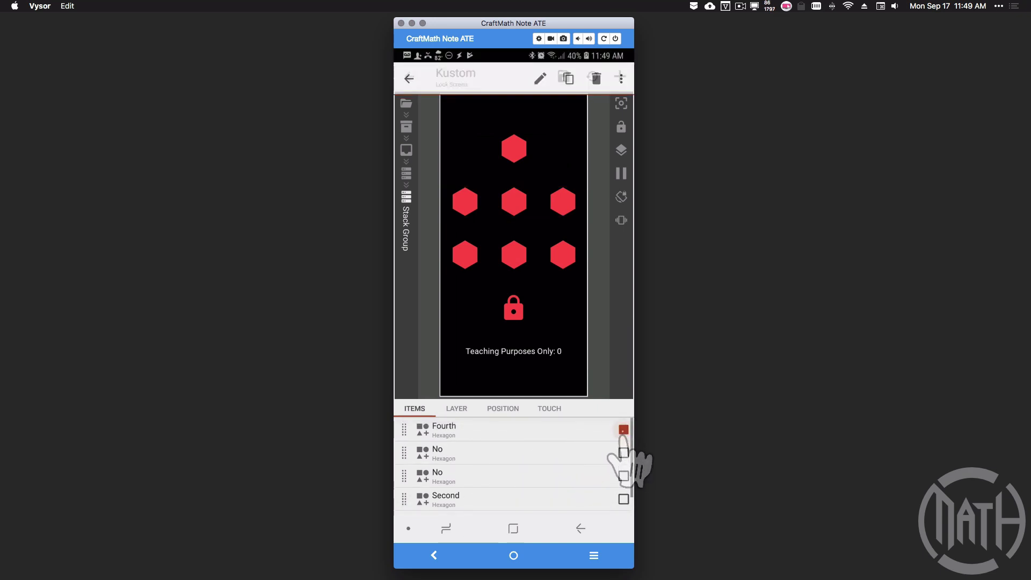
left_click(623, 453)
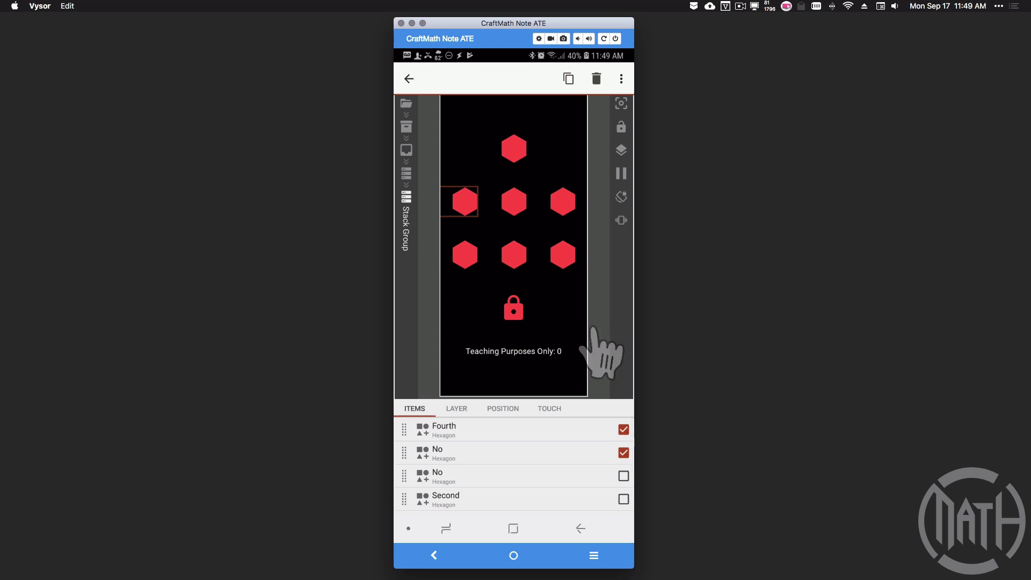
left_click(621, 78)
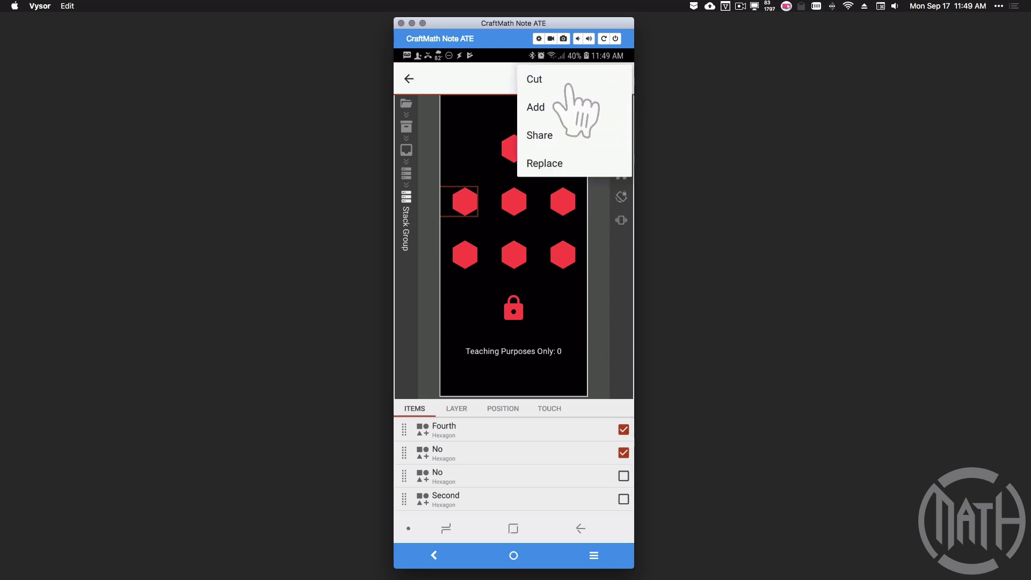
left_click(577, 81)
left_click(434, 555)
left_click(620, 76)
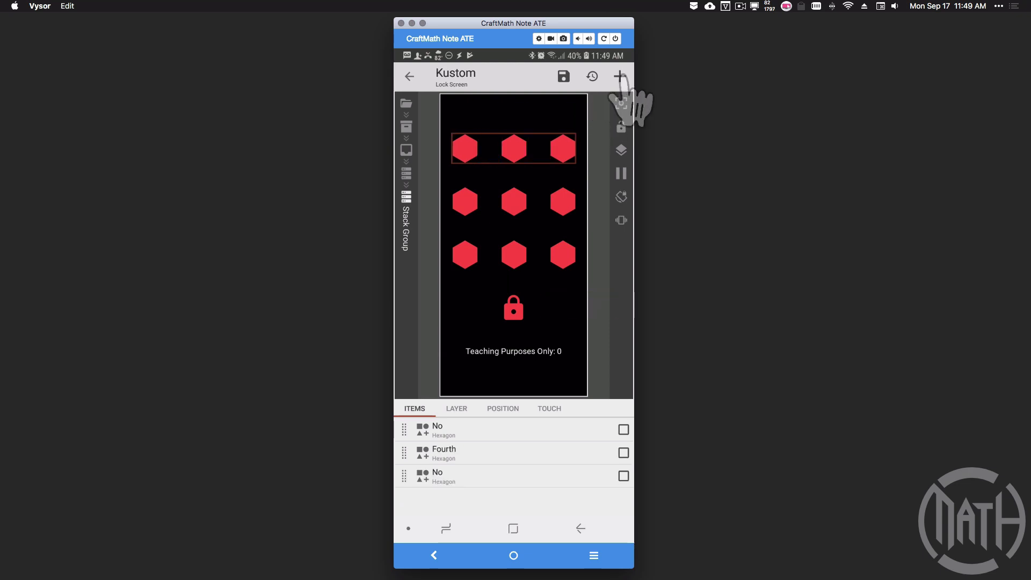
- Check the order of the numbered and No hexagons in the bottom, middle and top rows' stack groups
left_click(581, 529)
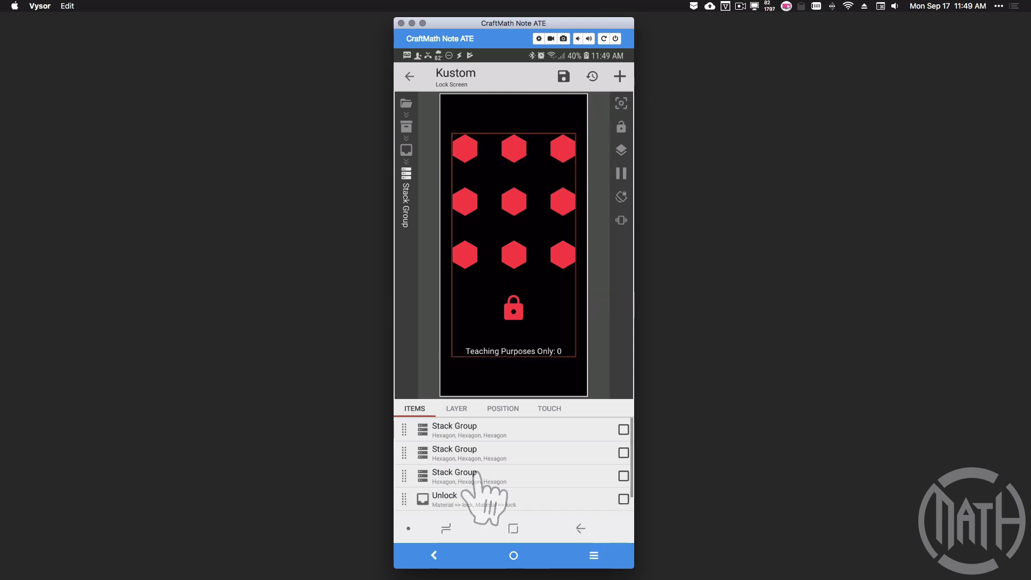
left_click(474, 473)
left_click(476, 475)
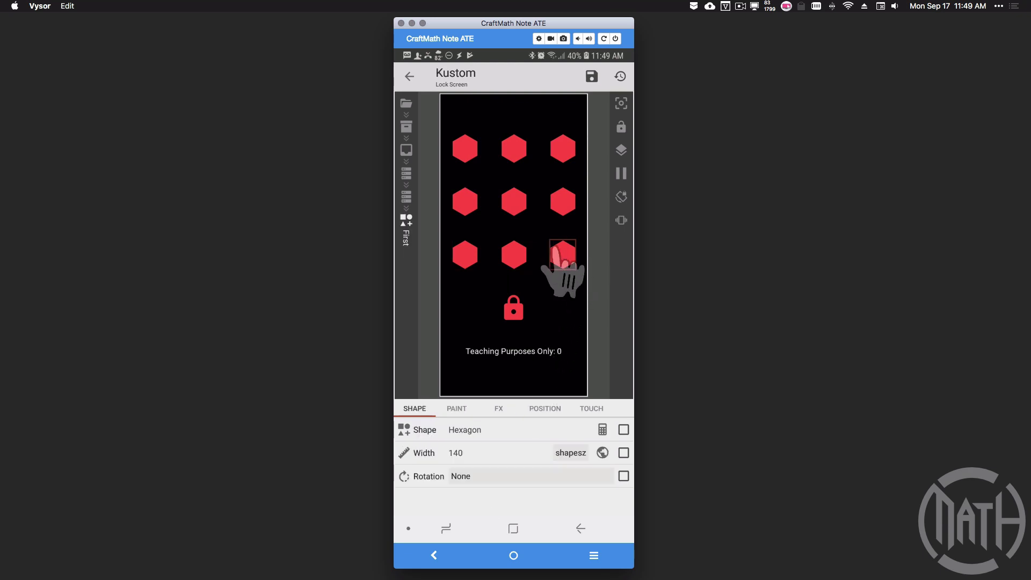
left_click(580, 529)
left_click(581, 528)
left_click(479, 455)
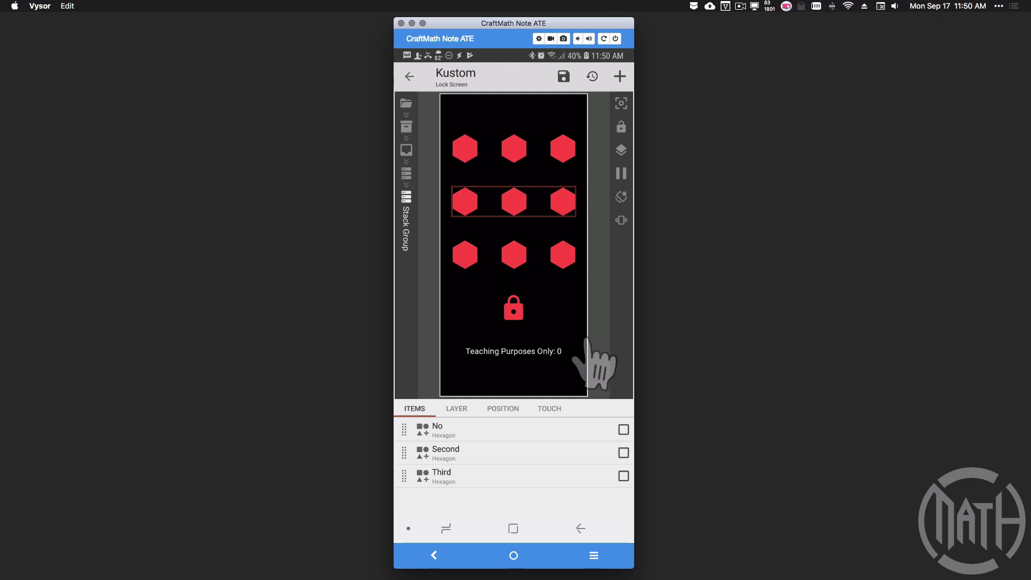
left_click(580, 528)
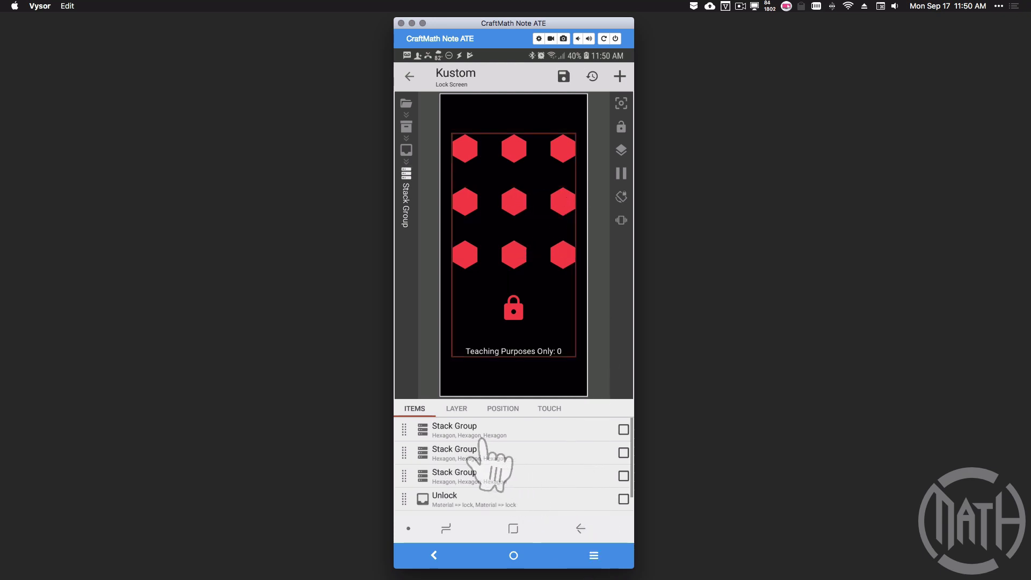
left_click(480, 436)
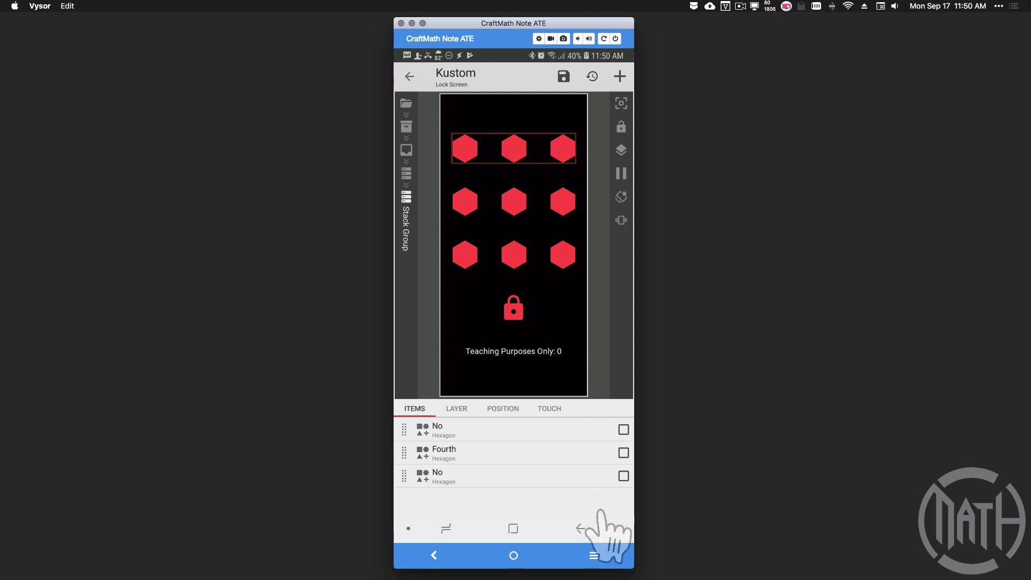
left_click(580, 528)
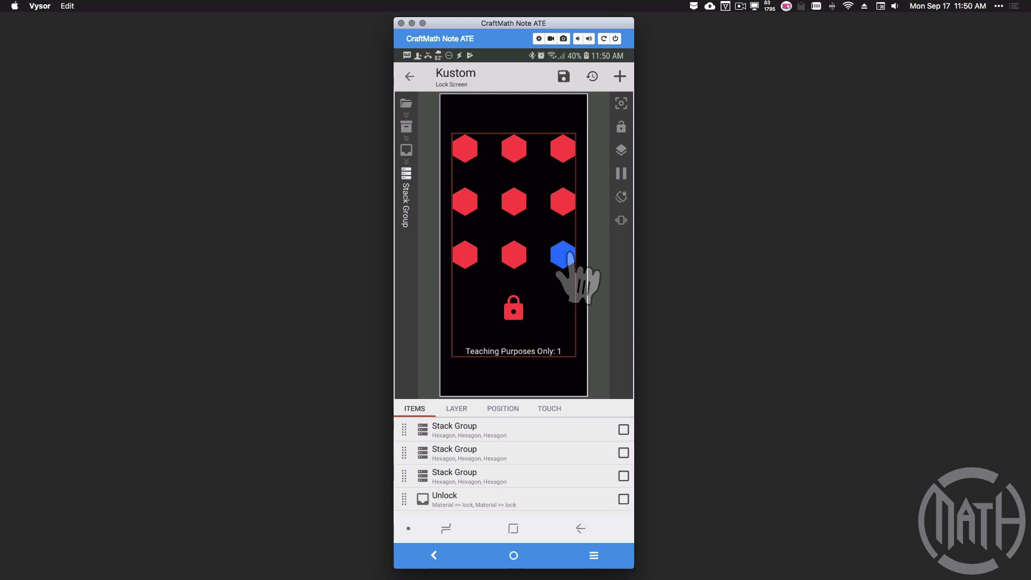
- Test the rearranged unlock pattern in the preview by activating the remaining hexagons in sequence and using the lock icon
left_click(513, 204)
left_click(558, 203)
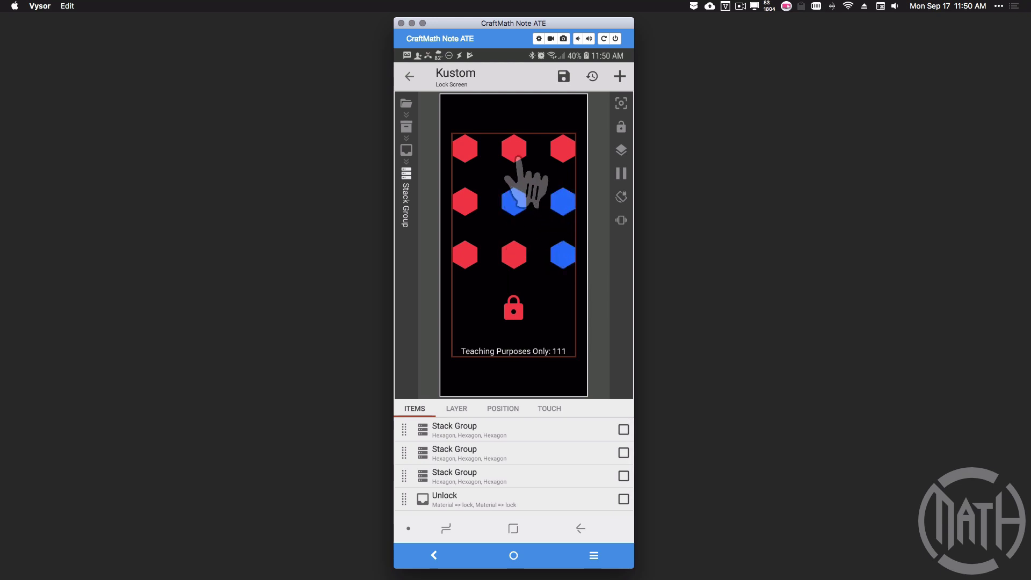
left_click(513, 153)
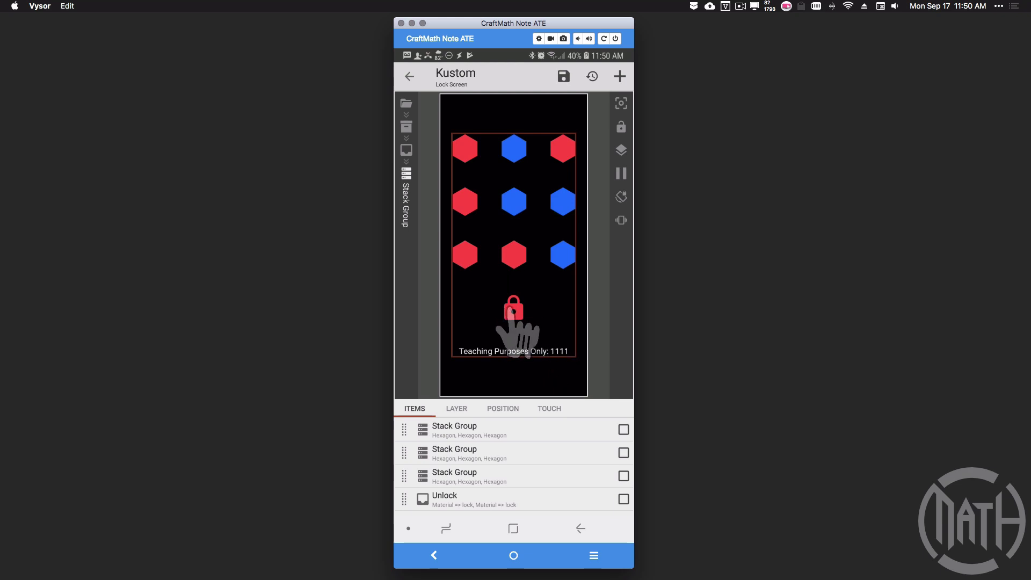
left_click(513, 311)
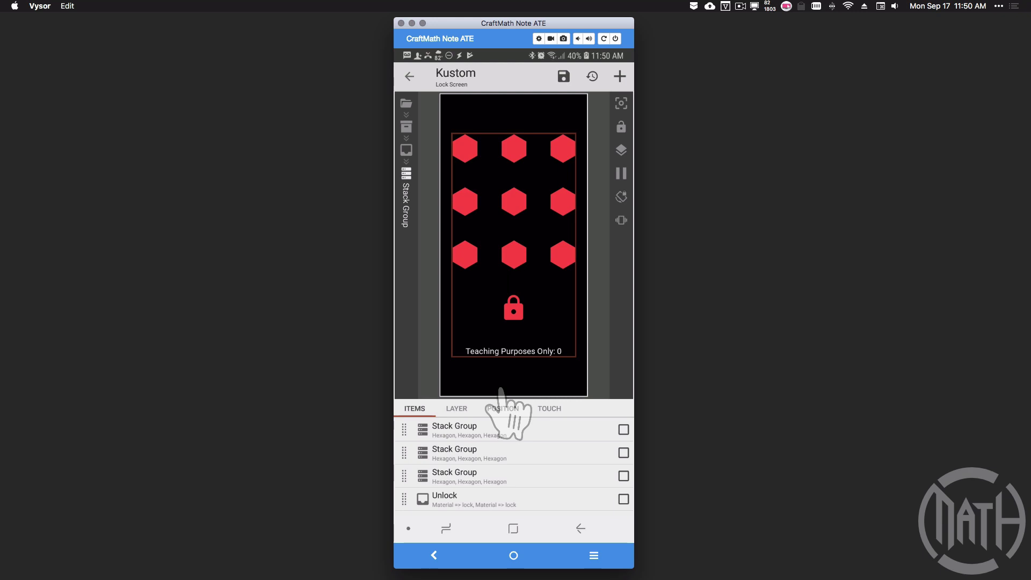
- Activate the First hexagon in the preview and examine its color formula and the text formula of its touch action
left_click(562, 257)
left_click(478, 475)
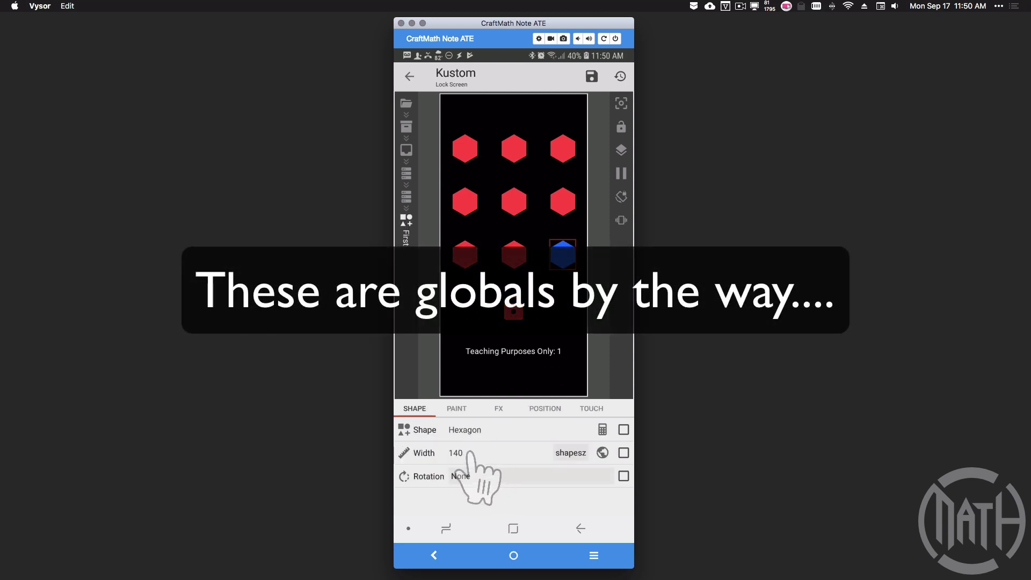
left_click(457, 410)
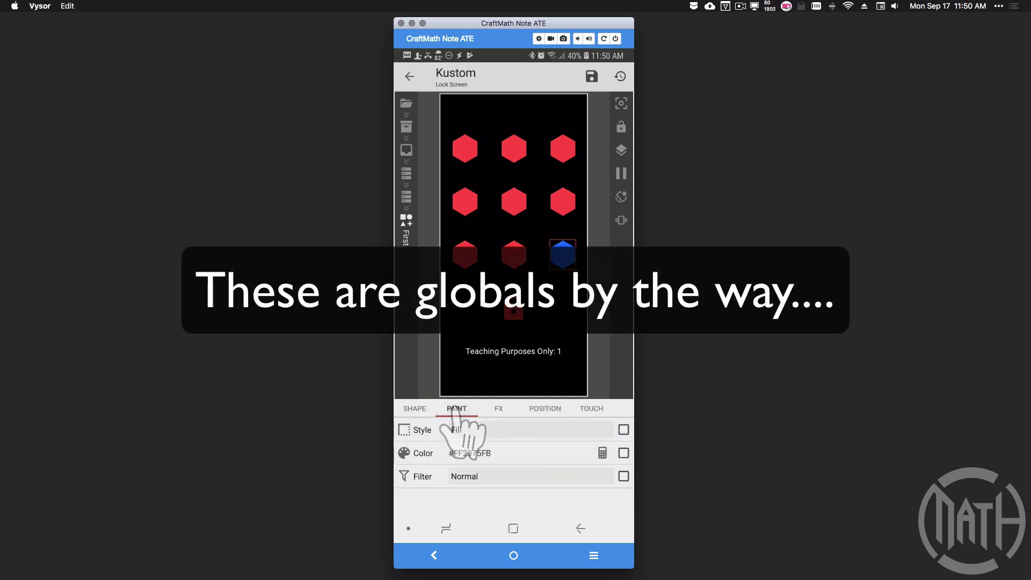
left_click(602, 453)
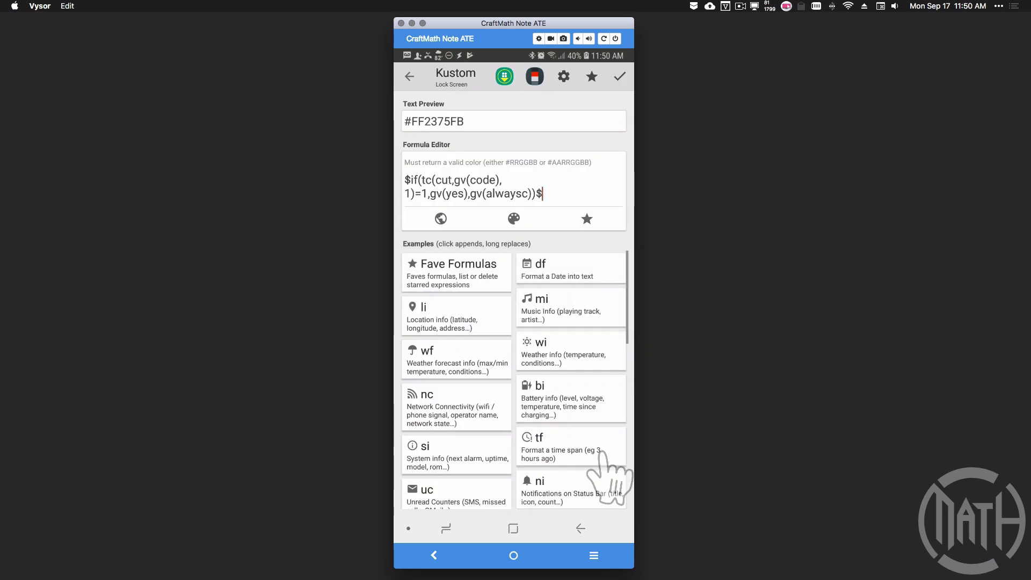
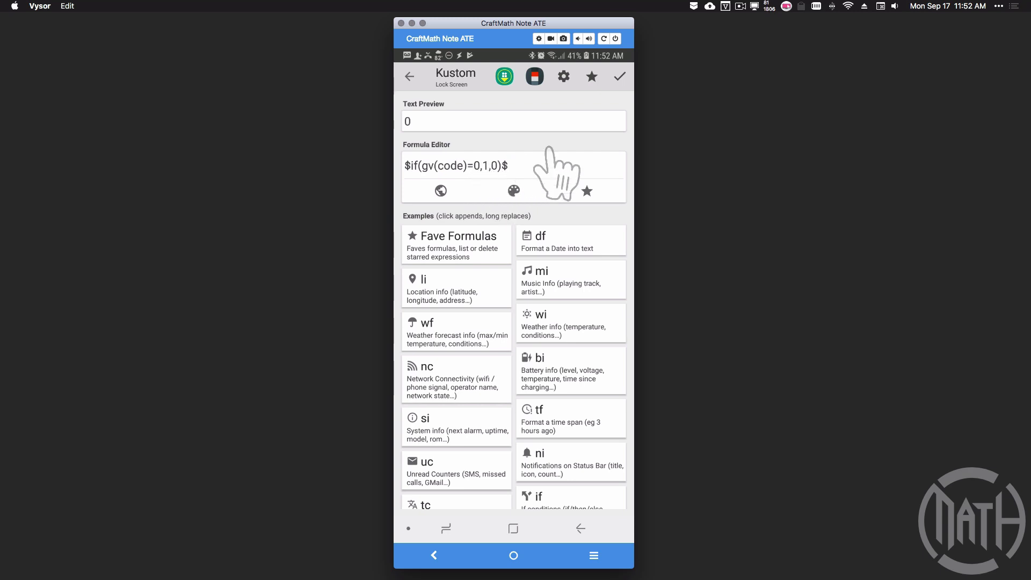
left_click(620, 76)
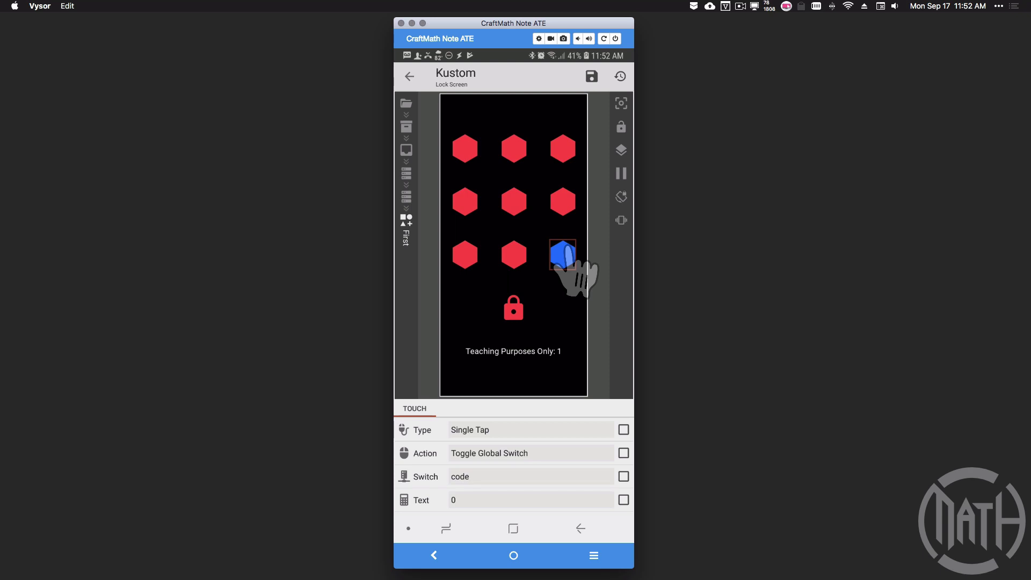
- Test the Second hexagon in the preview, try the No hexagon at the end of the top row, and repeat the First and Second hexagons
left_click(516, 206)
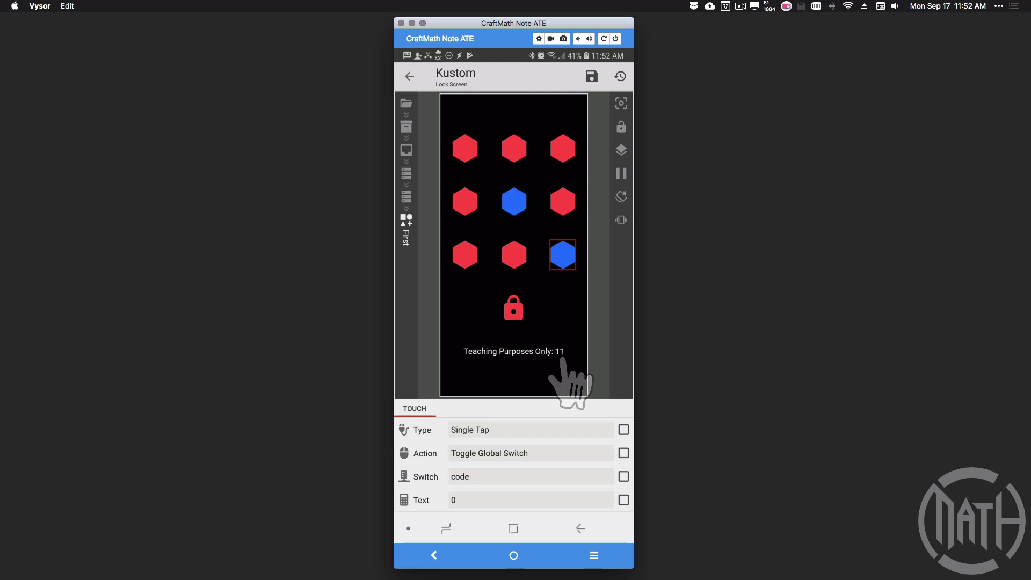
left_click(563, 153)
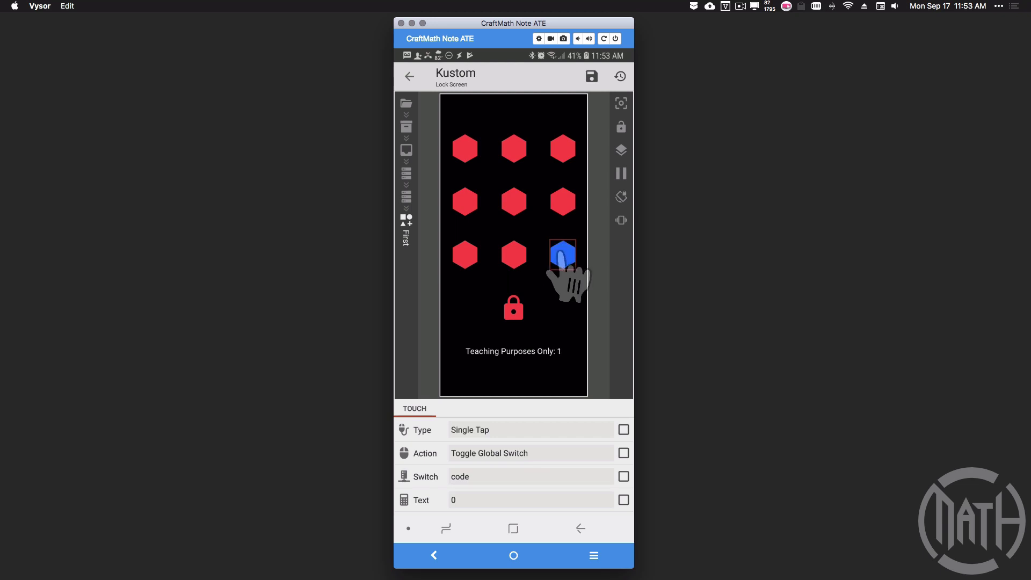
left_click(510, 203)
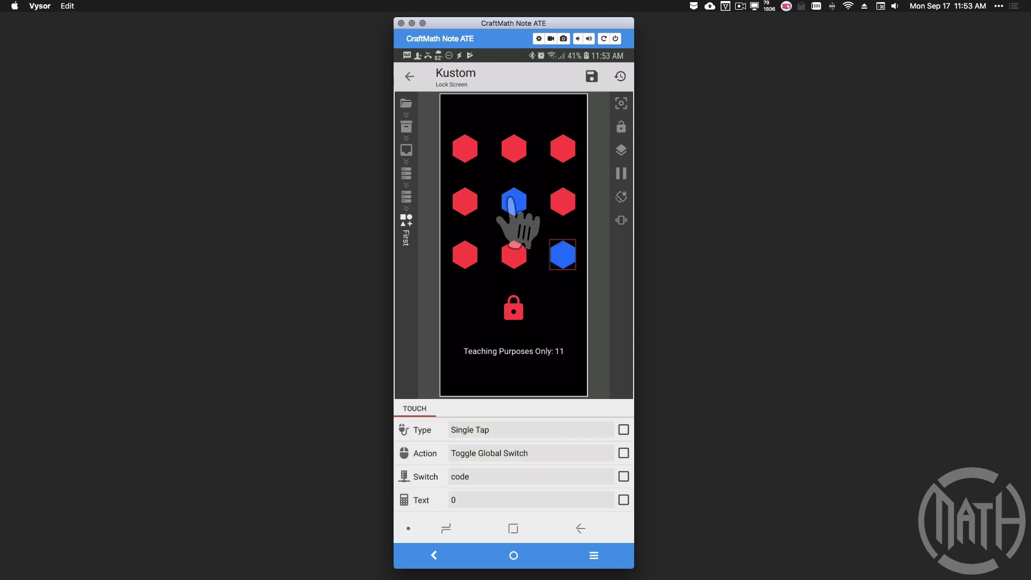
- Examine the Second hexagon's shape, paint and touch settings, including the text formula of its Toggle Global Switch action
left_click(578, 529)
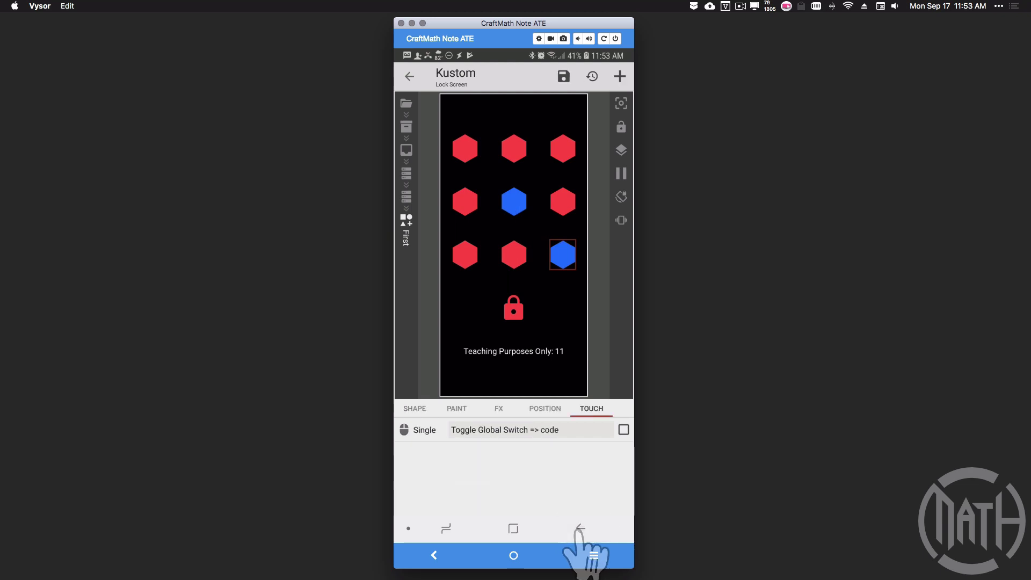
left_click(578, 529)
left_click(579, 529)
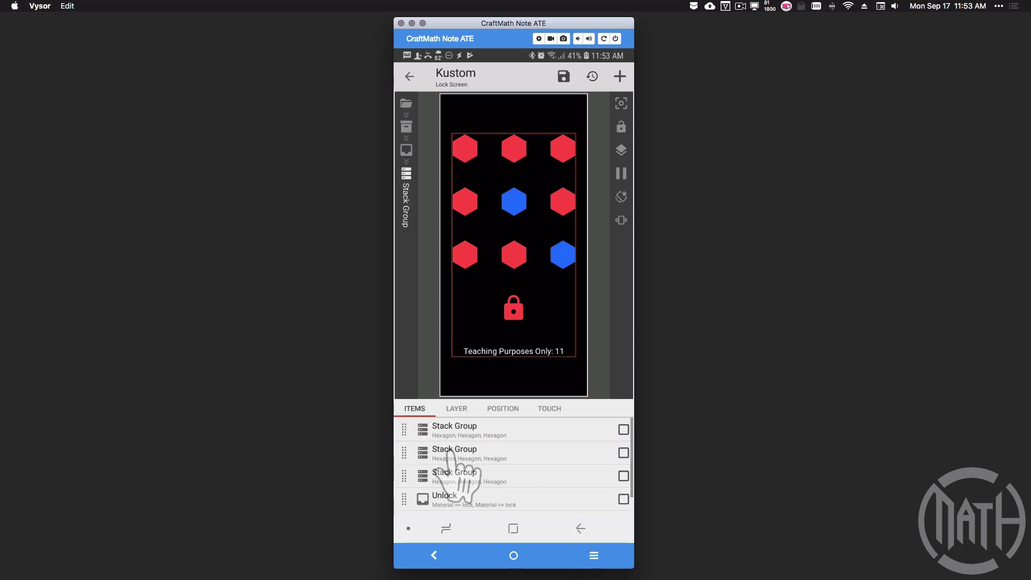
left_click(444, 453)
left_click(444, 455)
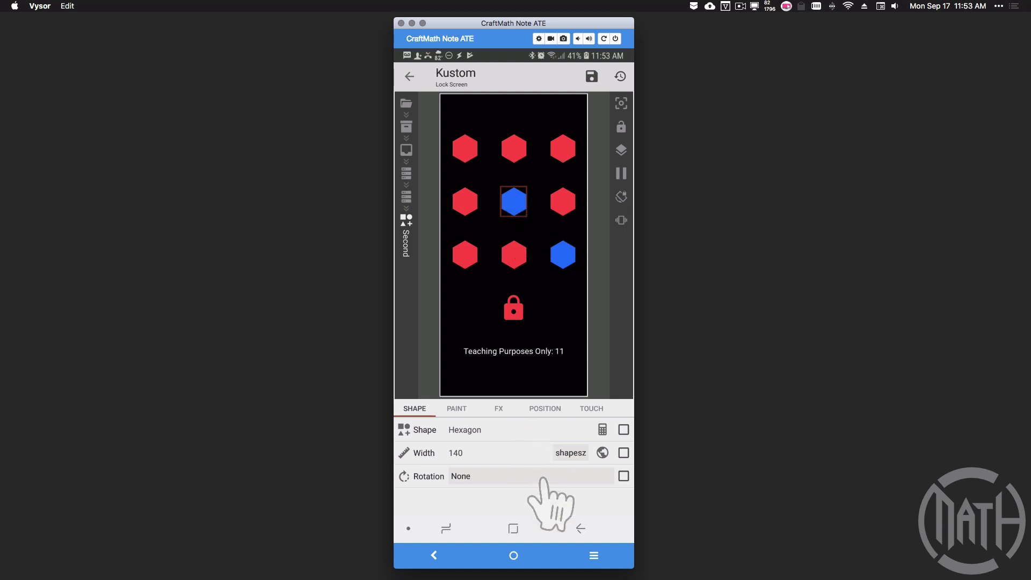
left_click(456, 408)
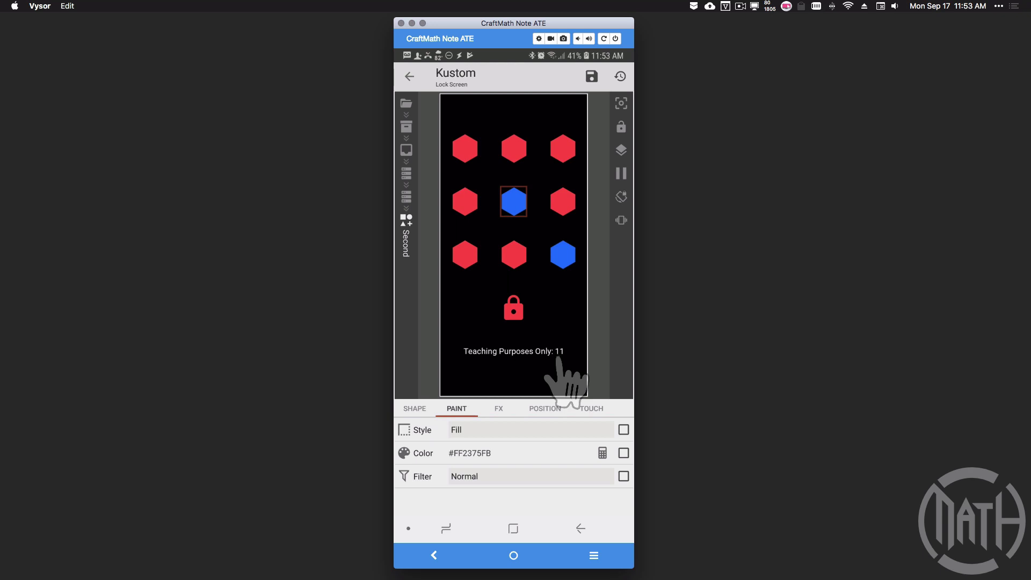
left_click(588, 410)
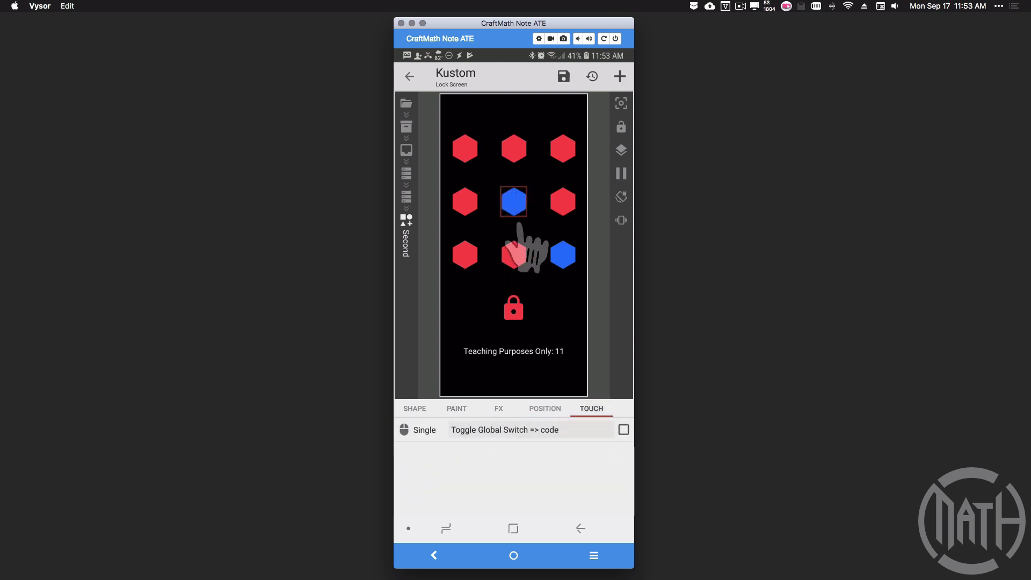
left_click(518, 430)
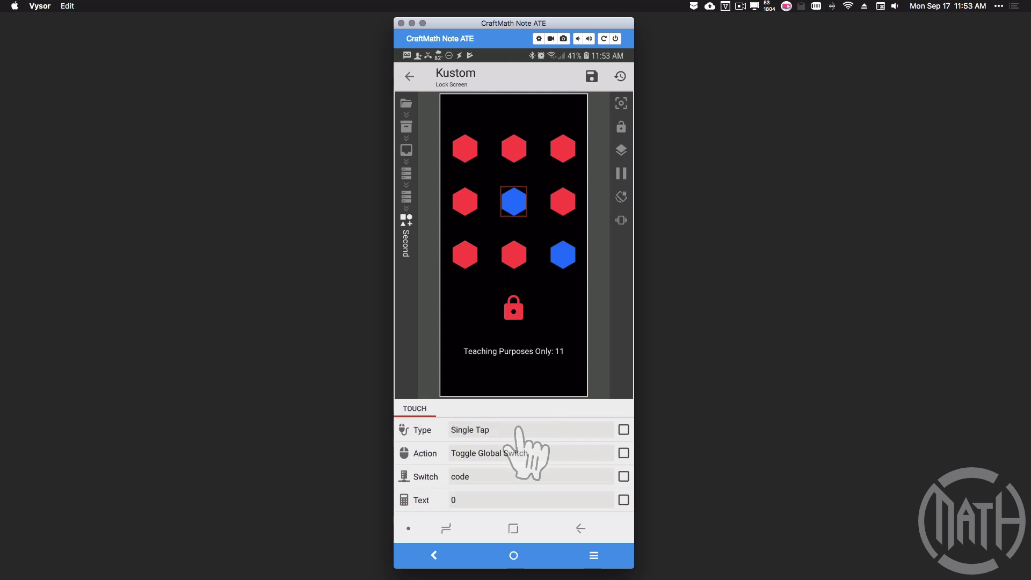
left_click(476, 498)
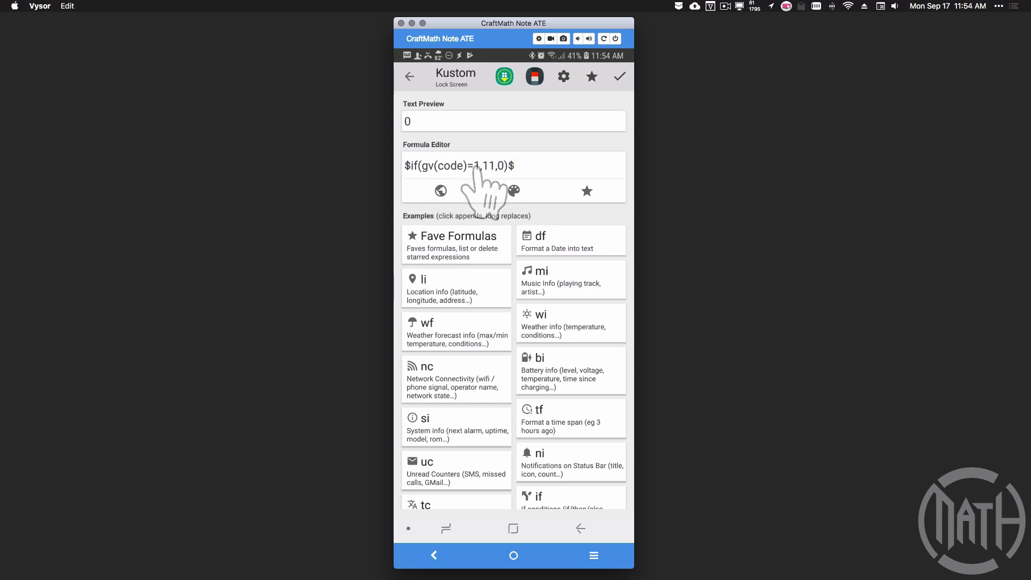
left_click(620, 76)
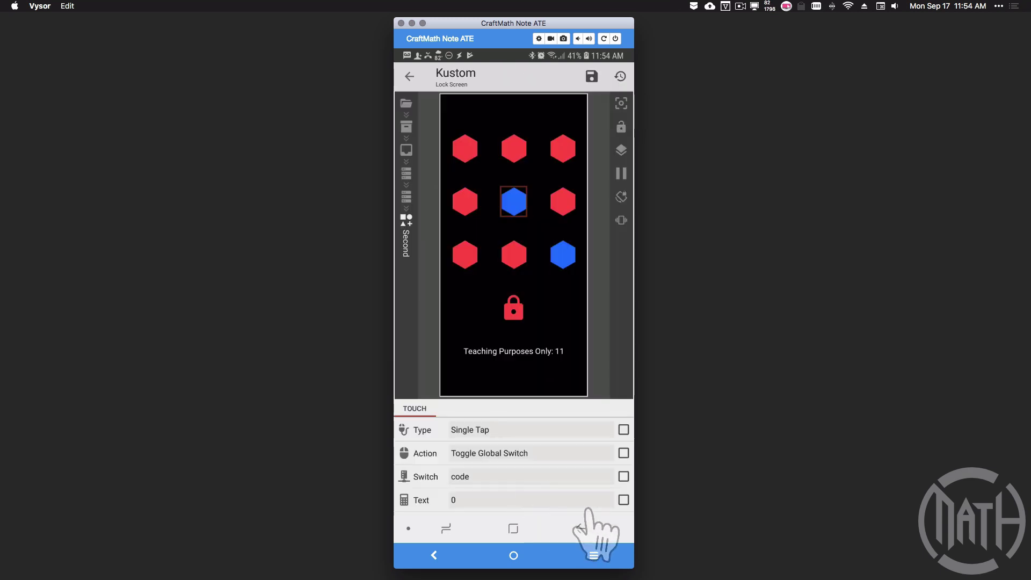
left_click(580, 528)
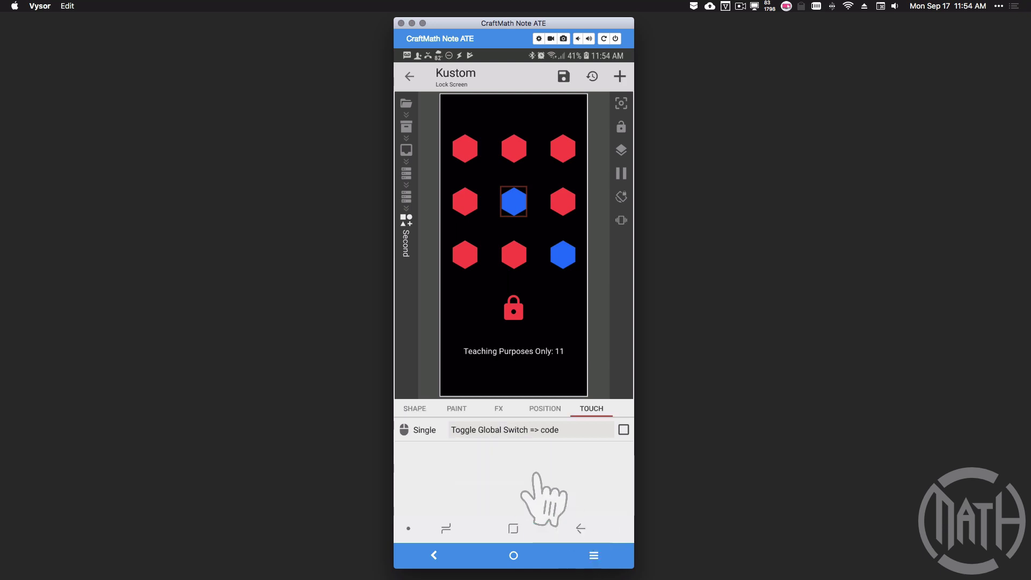
- Examine the Second hexagon's color formula, activate the Third hexagon in the preview, and return to the middle row's items
left_click(456, 409)
left_click(457, 430)
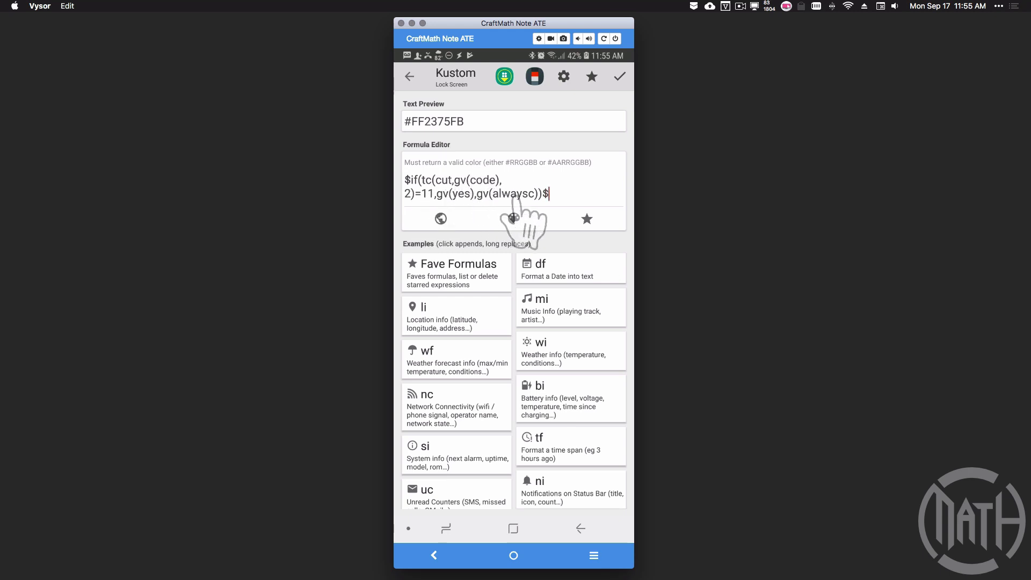
left_click(619, 76)
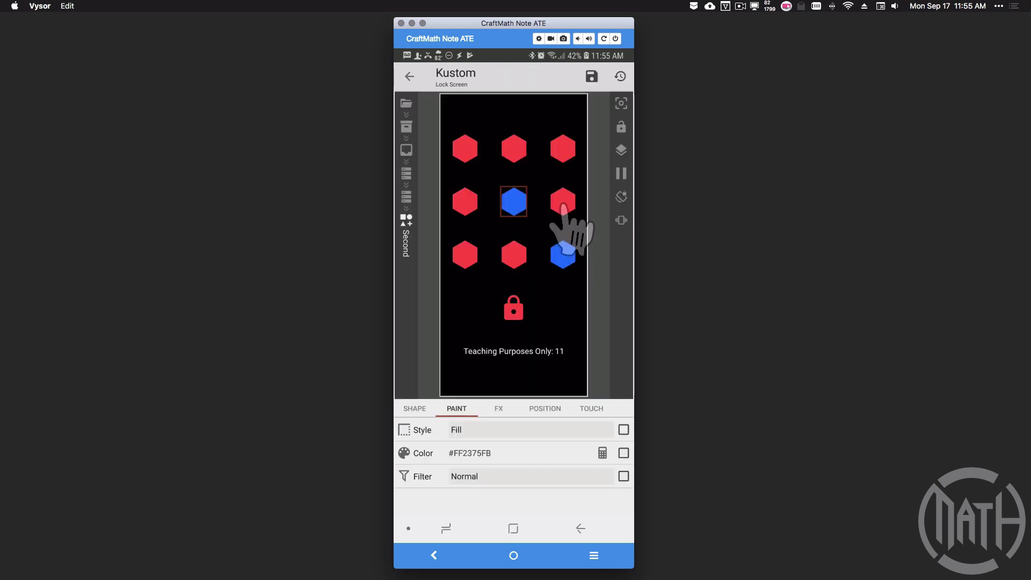
left_click(563, 203)
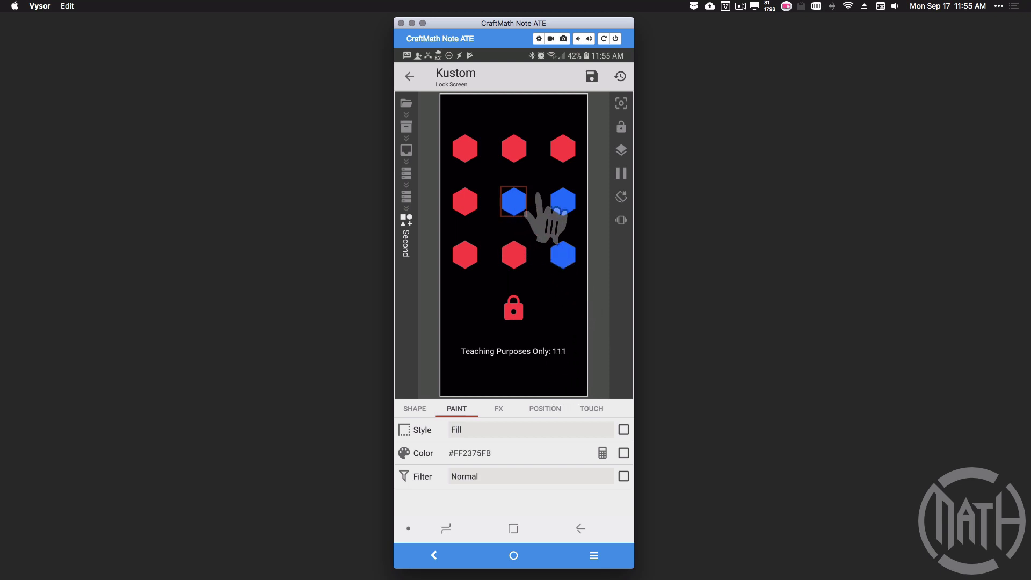
left_click(580, 529)
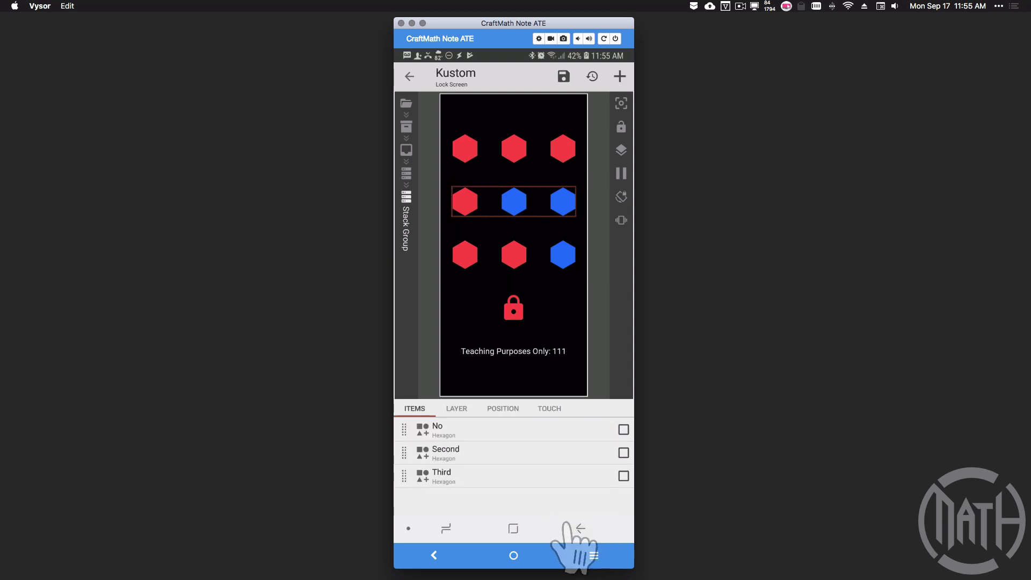
- Examine the middle row's Third hexagon's touch settings, including the text formula of its Toggle Global Switch action
left_click(505, 475)
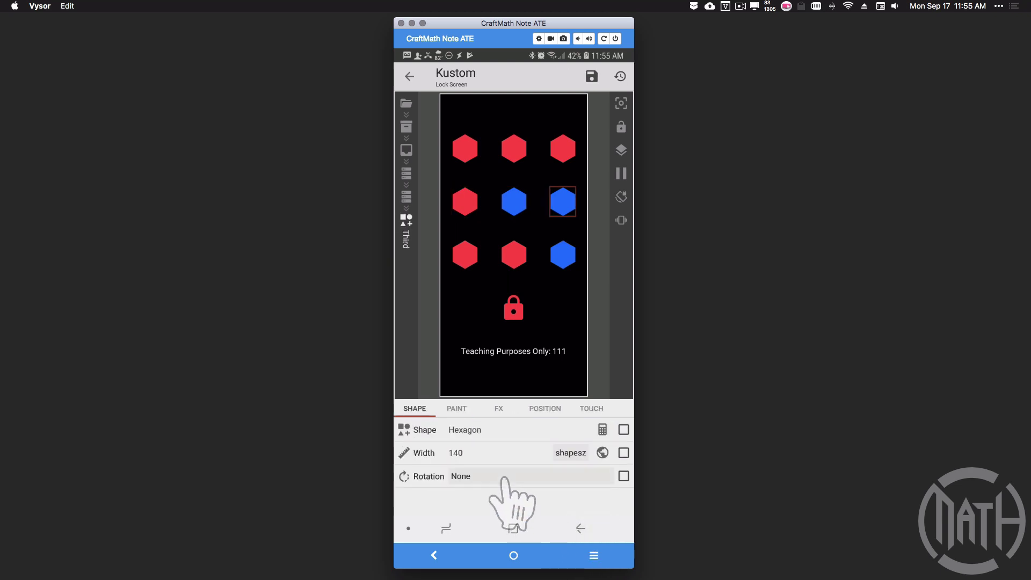
left_click(587, 408)
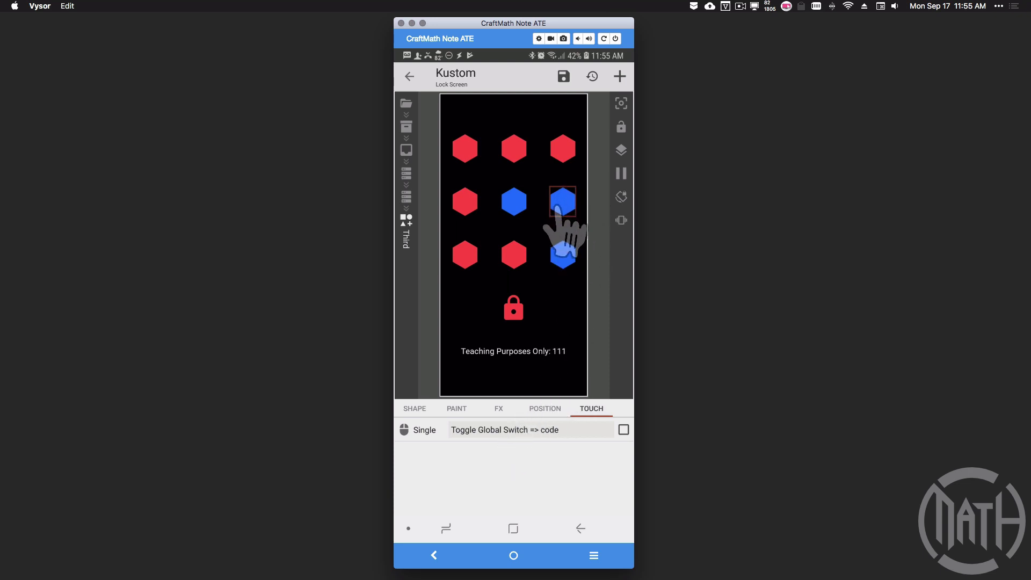
left_click(533, 430)
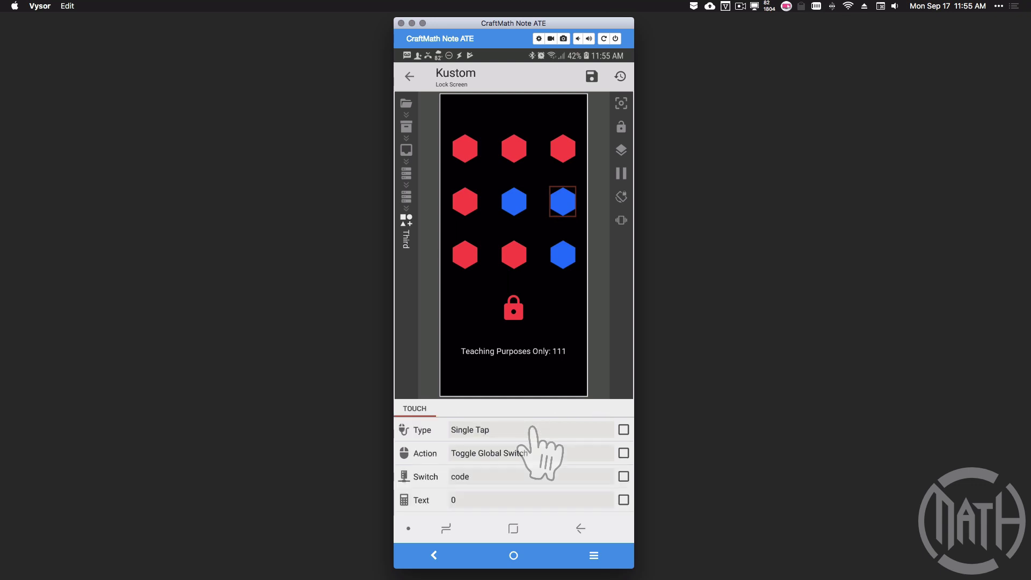
left_click(489, 496)
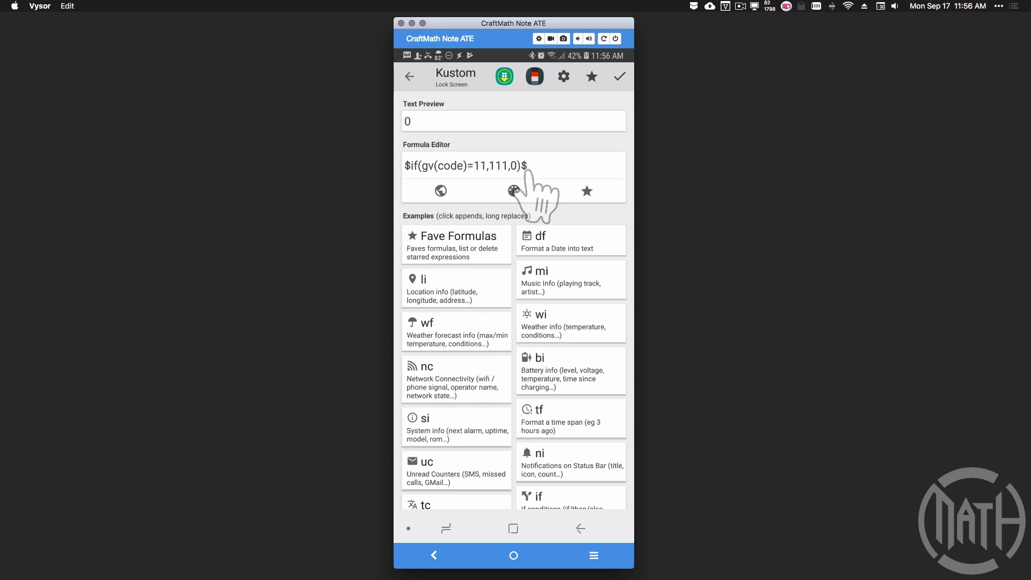
left_click(619, 76)
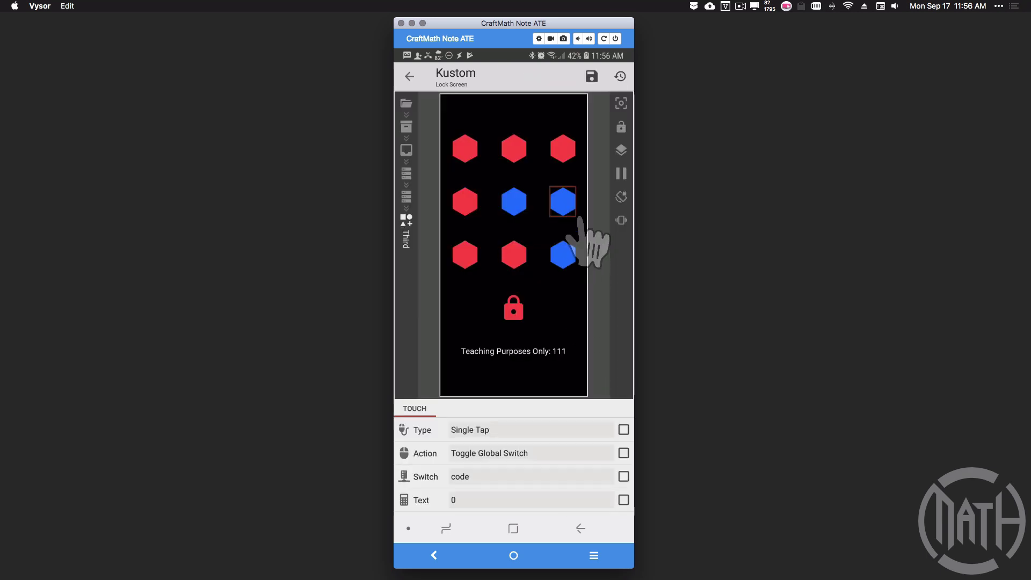
left_click(581, 528)
- Examine the Third hexagon's color formula, and test the Second, Third and Fourth hexagons in sequence in the preview
left_click(456, 410)
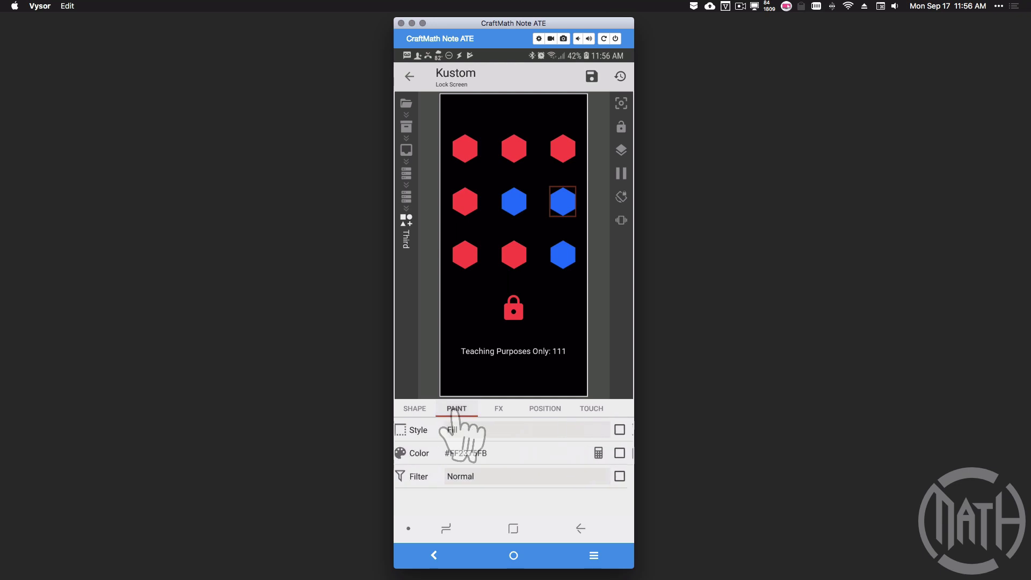
left_click(598, 453)
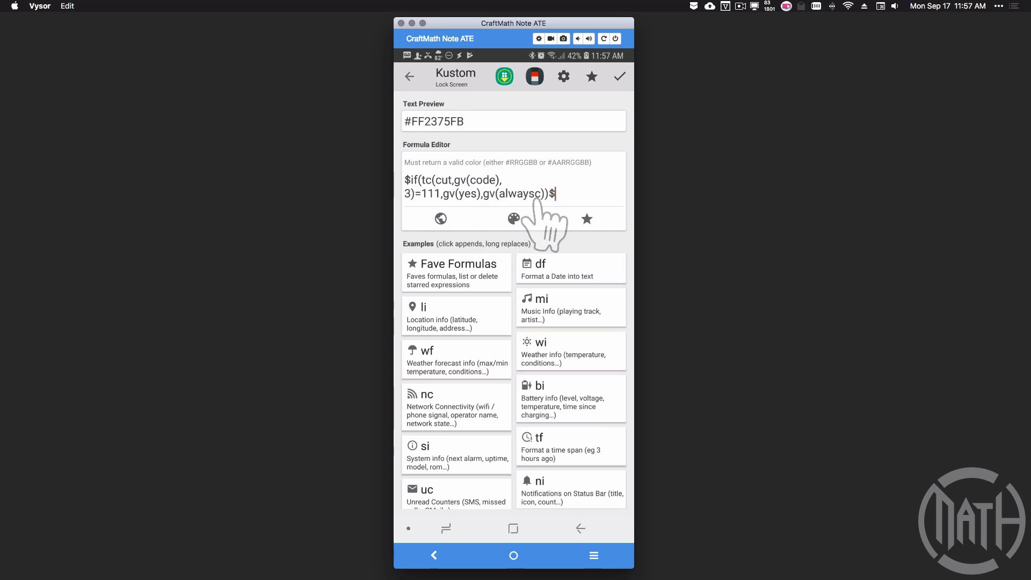
left_click(619, 76)
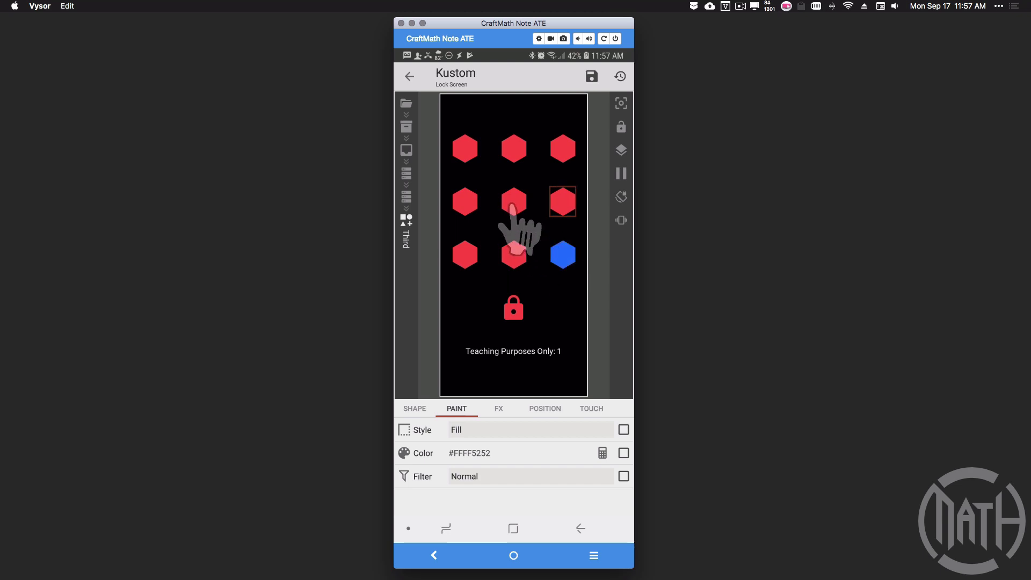
left_click(513, 207)
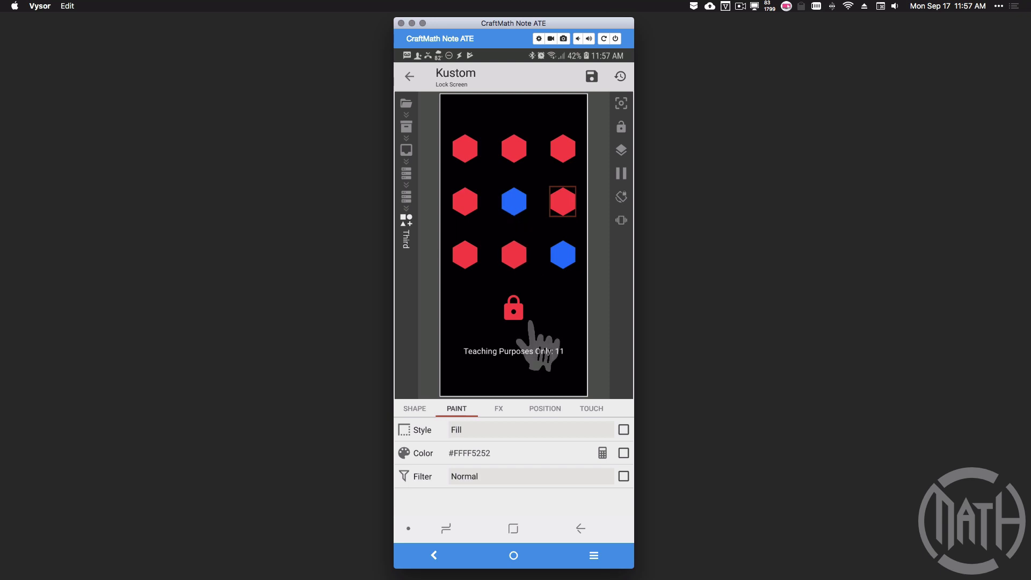
left_click(565, 203)
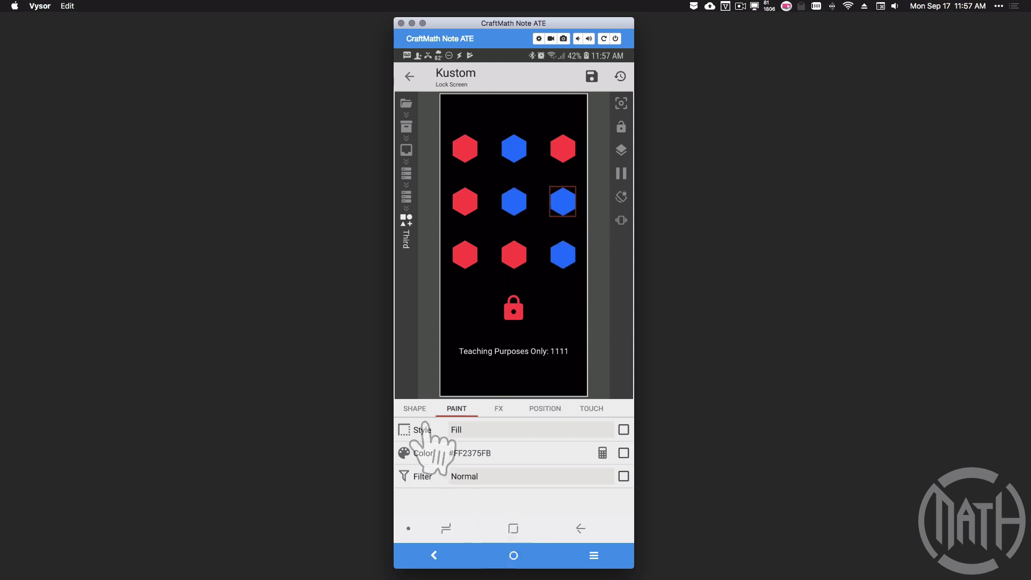
- Open the Fourth hexagon in the top row's stack group and examine the text formula of its touch action
left_click(579, 529)
left_click(579, 528)
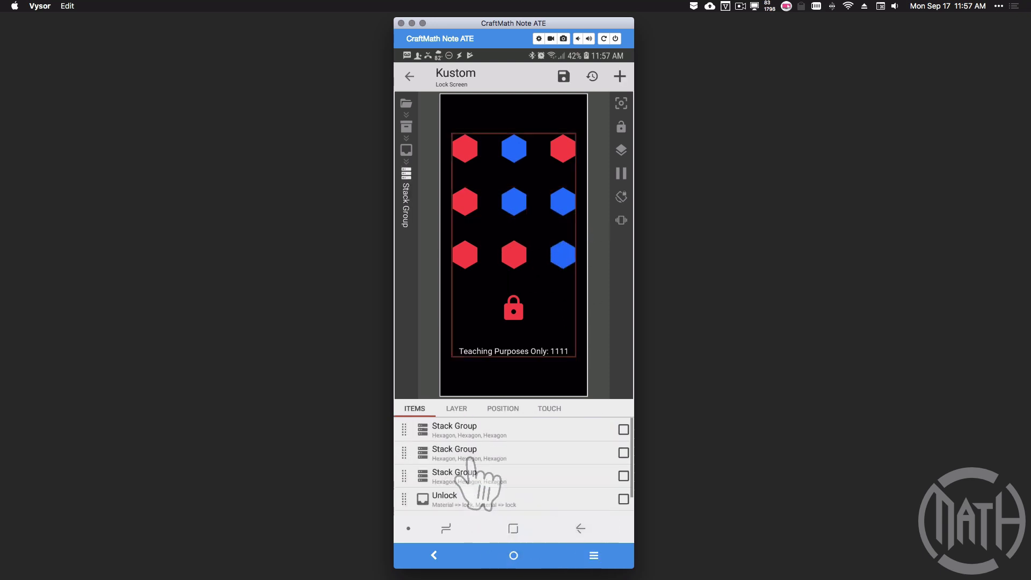
left_click(454, 433)
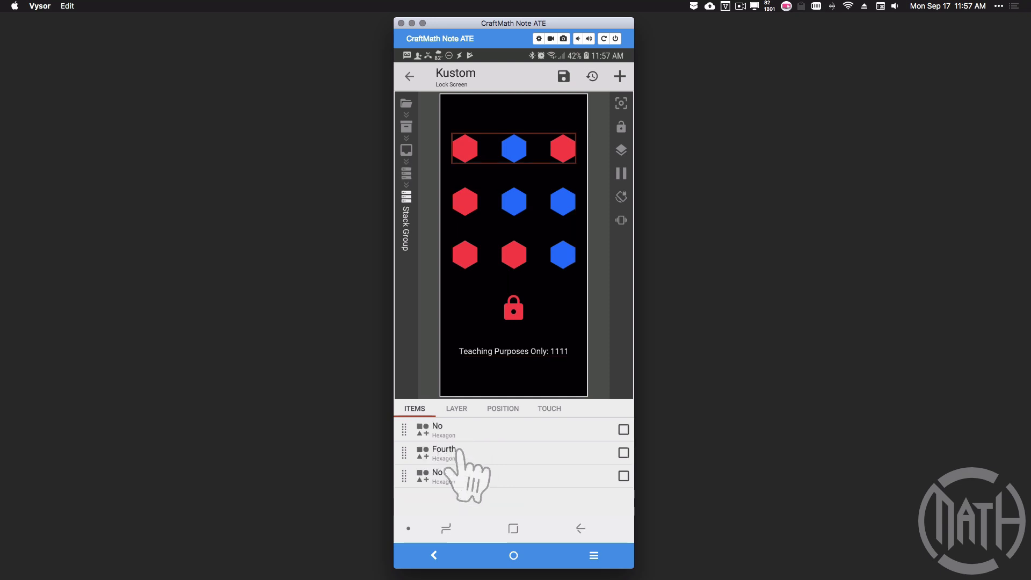
left_click(457, 450)
left_click(591, 408)
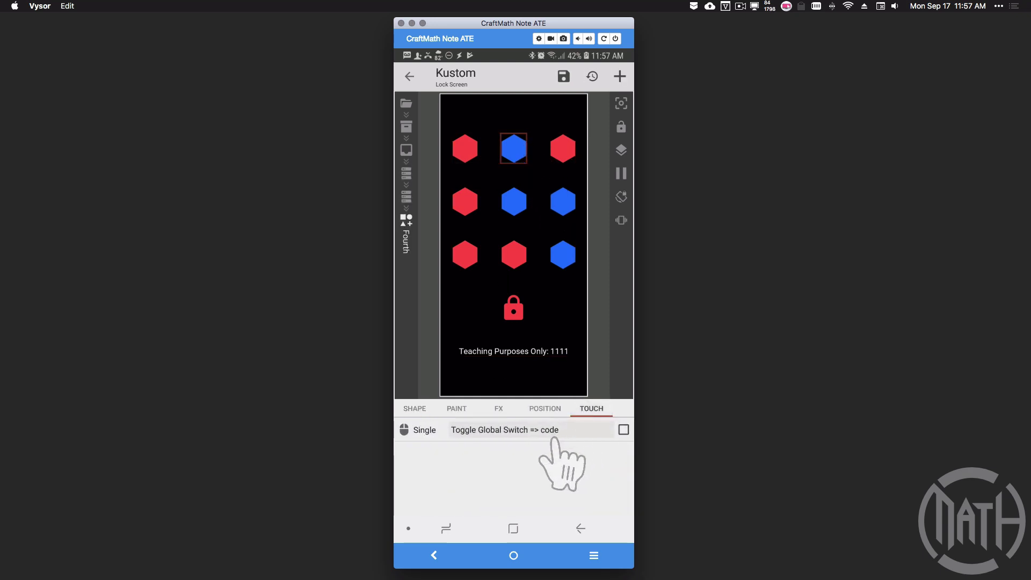
left_click(554, 436)
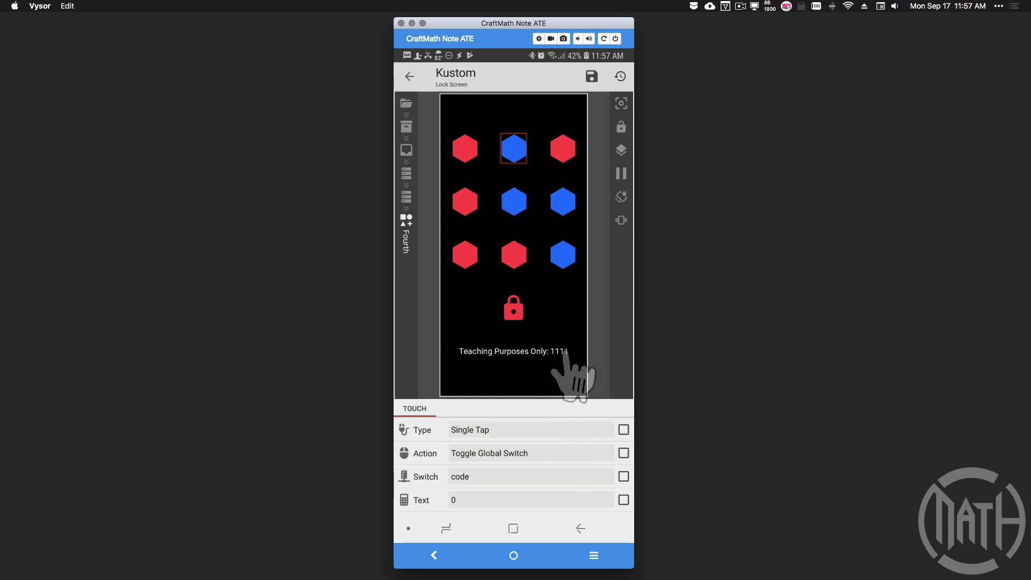
left_click(500, 500)
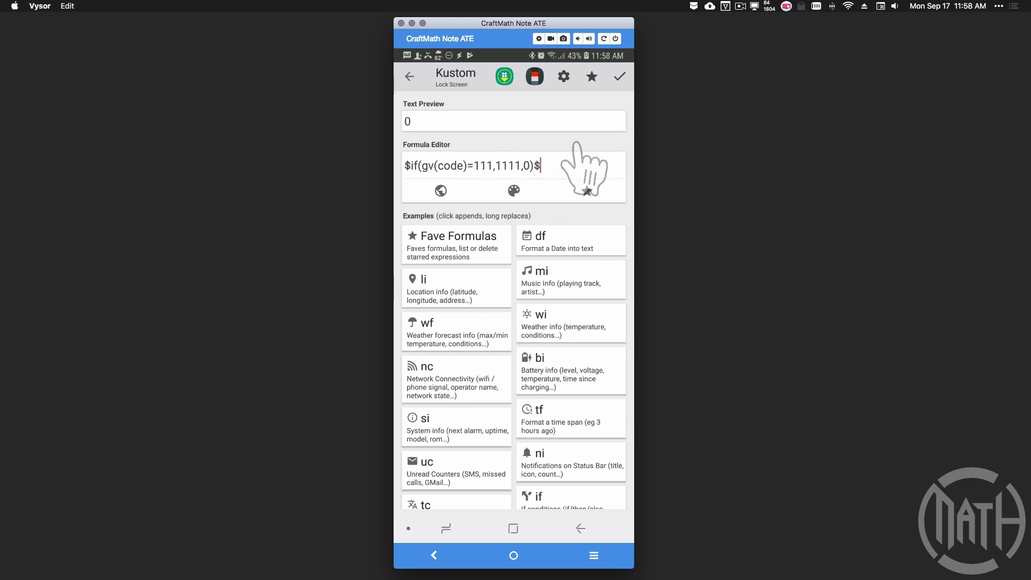
left_click(619, 76)
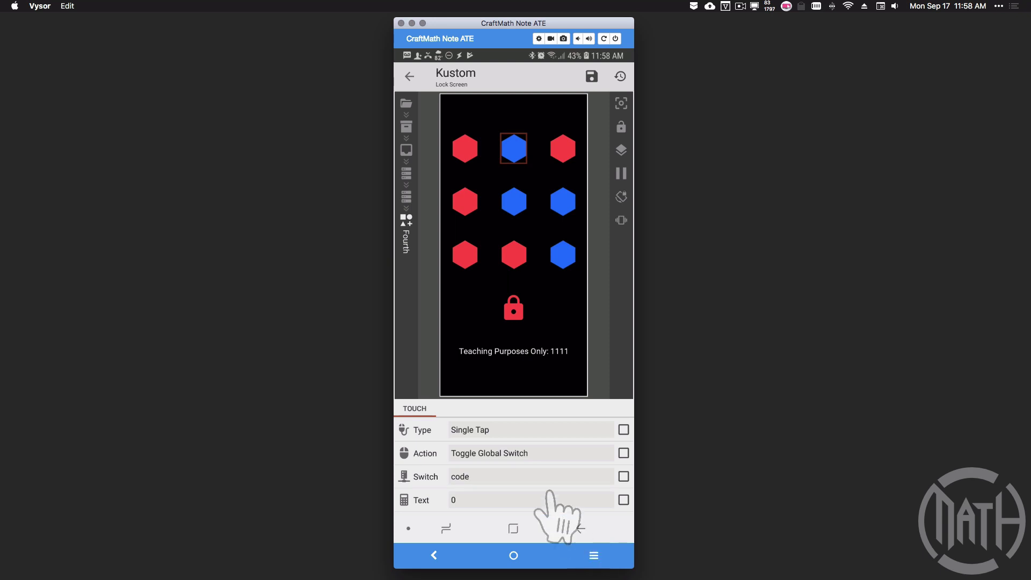
- Examine the Fourth hexagon's color formula and reset the entered pattern with the lock in the preview
left_click(458, 408)
left_click(612, 452)
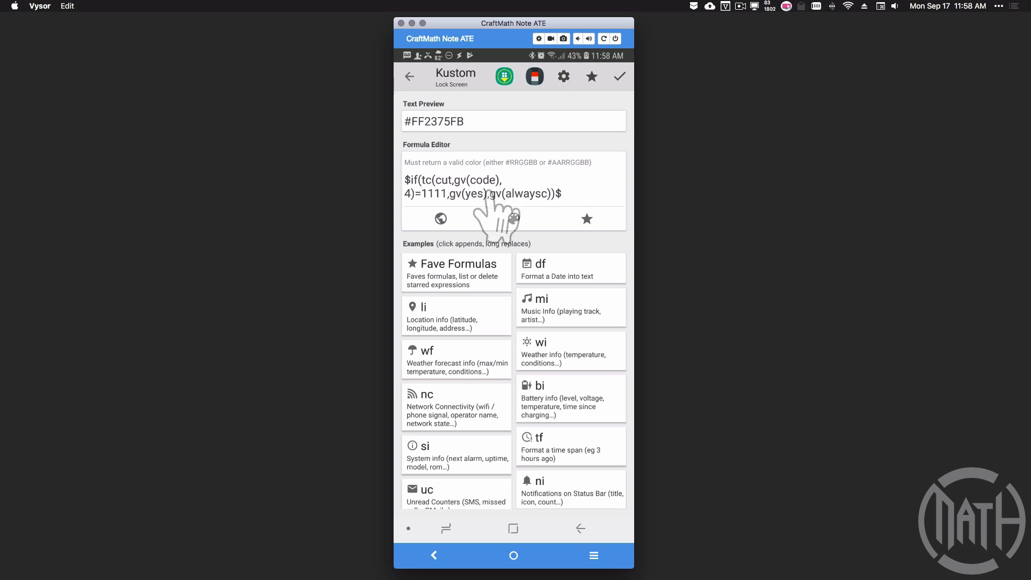
left_click(621, 76)
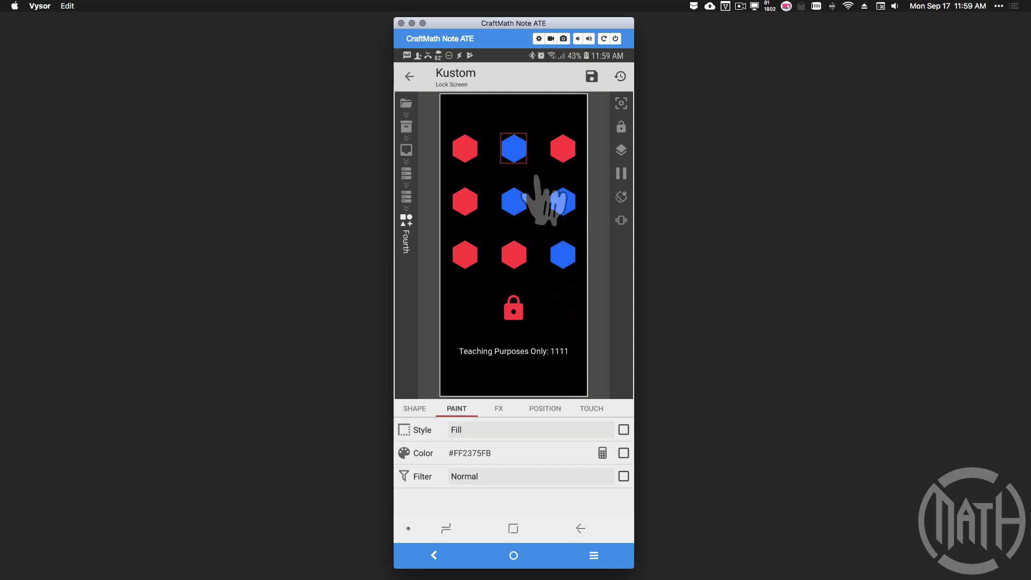
left_click(512, 315)
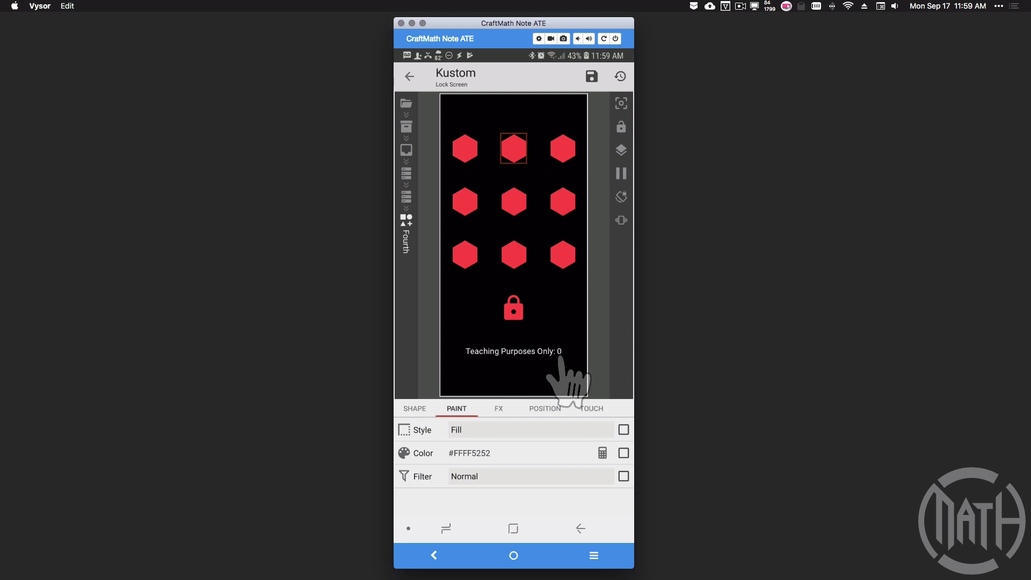
- Open the Reset icon in the Unlock group and examine its icon, paint and Toggle Global Switch touch settings
left_click(580, 529)
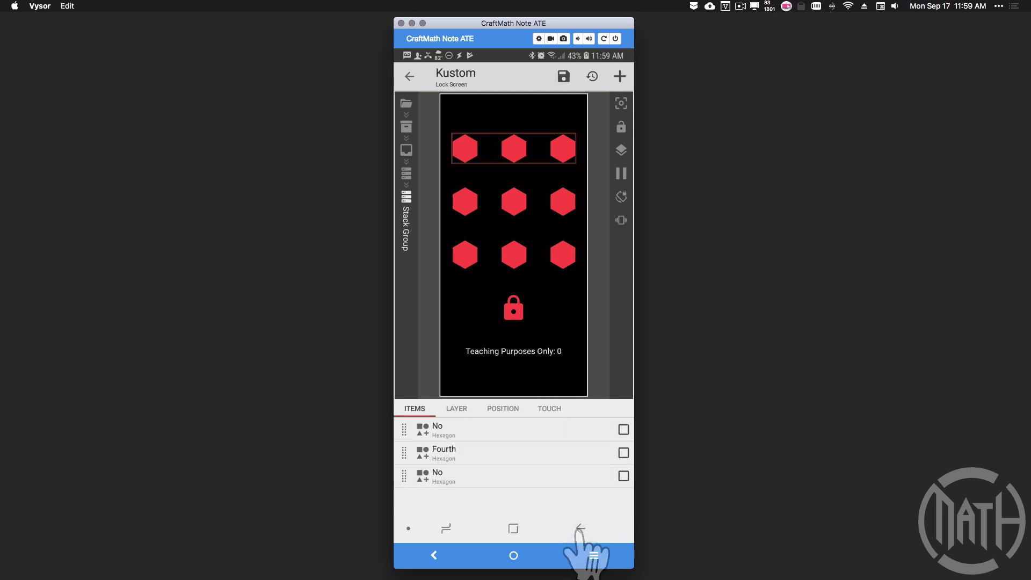
left_click(580, 529)
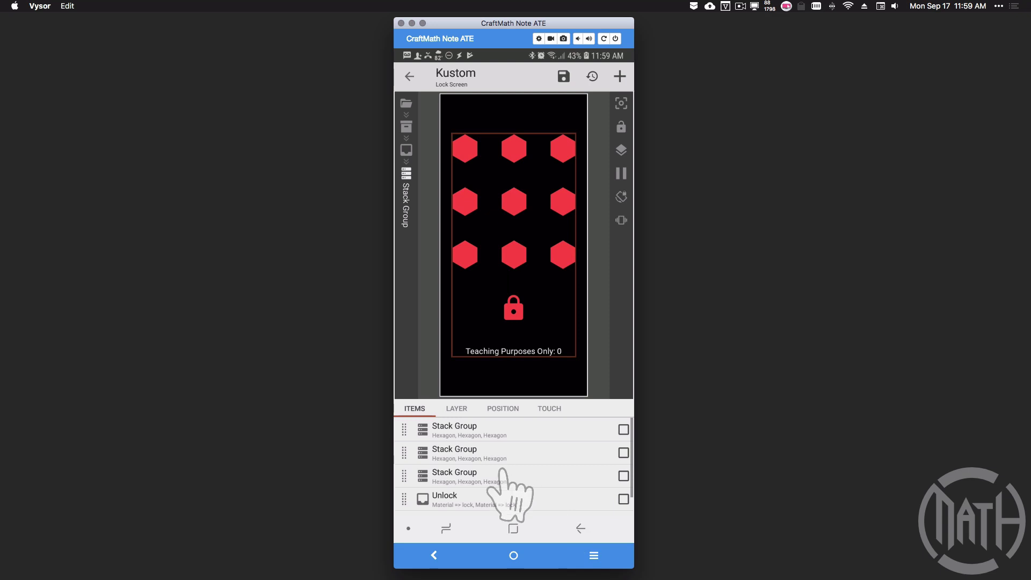
left_click(454, 496)
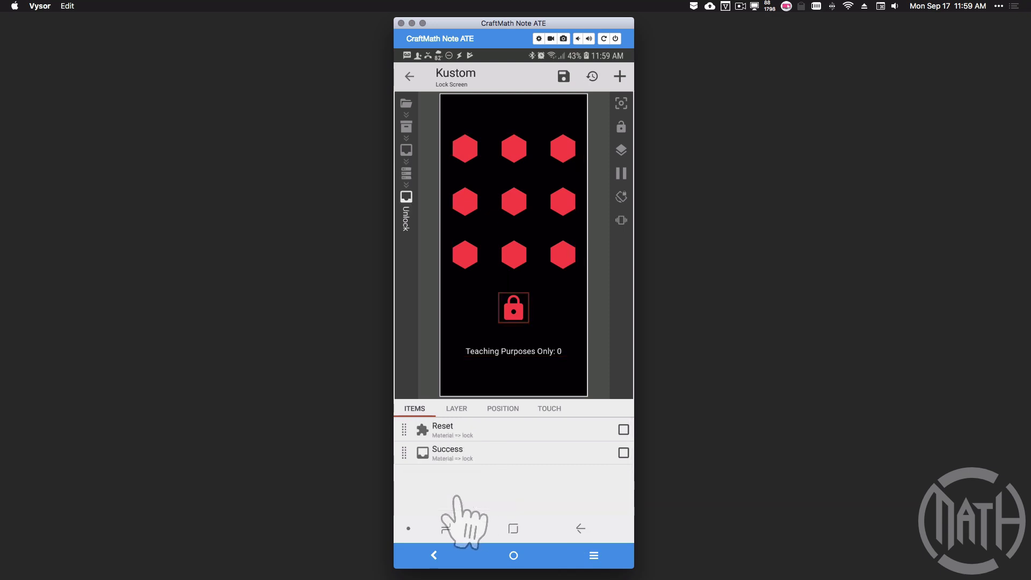
left_click(468, 432)
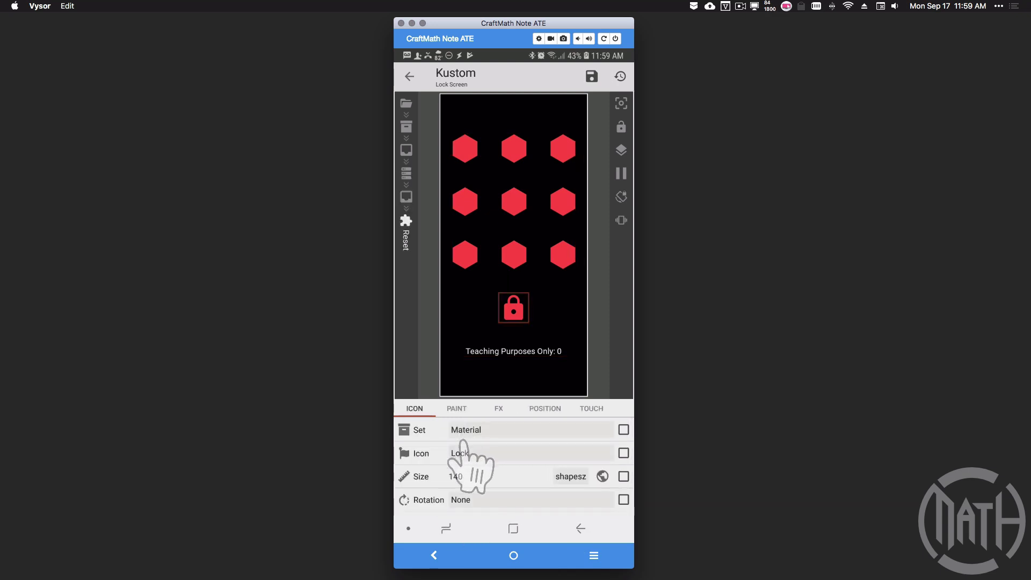
left_click(457, 408)
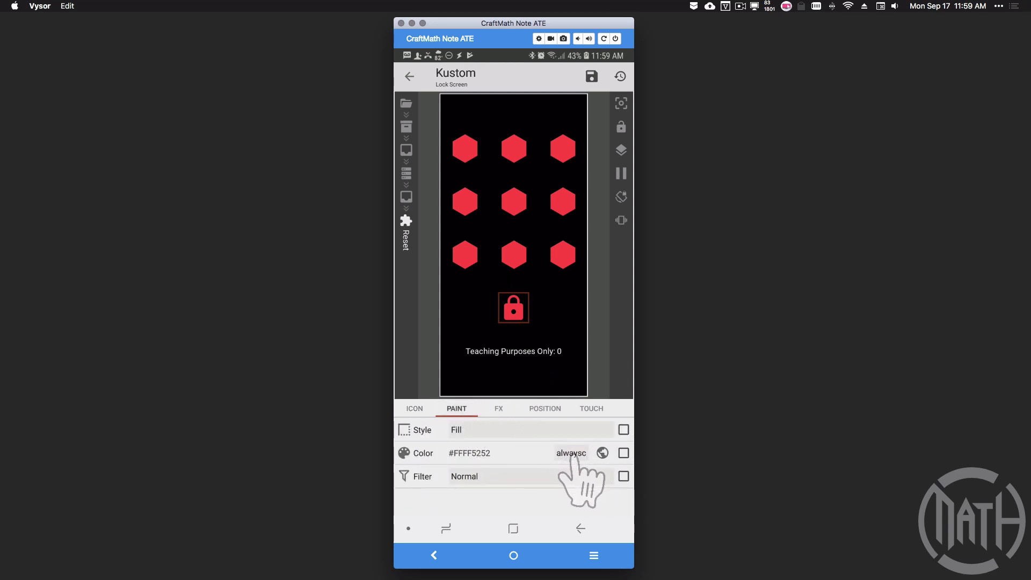
left_click(591, 409)
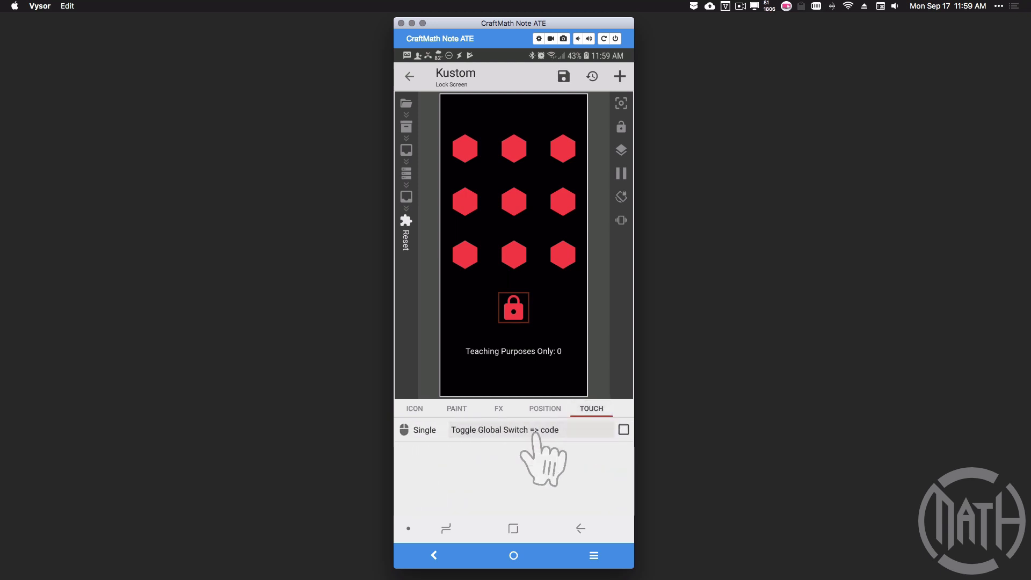
left_click(536, 434)
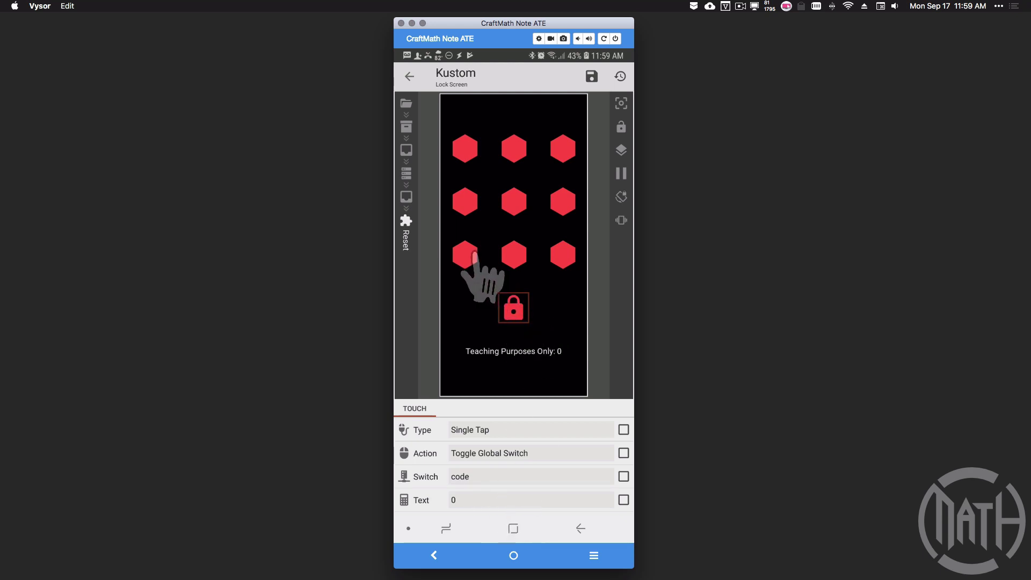
- Activate the First and Second hexagons in the preview, reset them with the lock, and examine the Reset action's text value
left_click(550, 255)
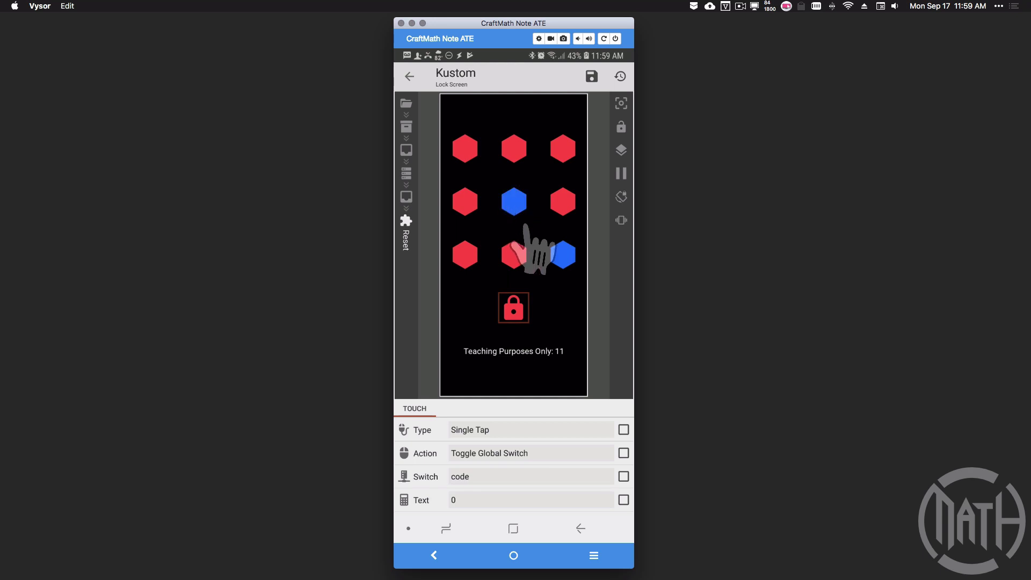
left_click(514, 309)
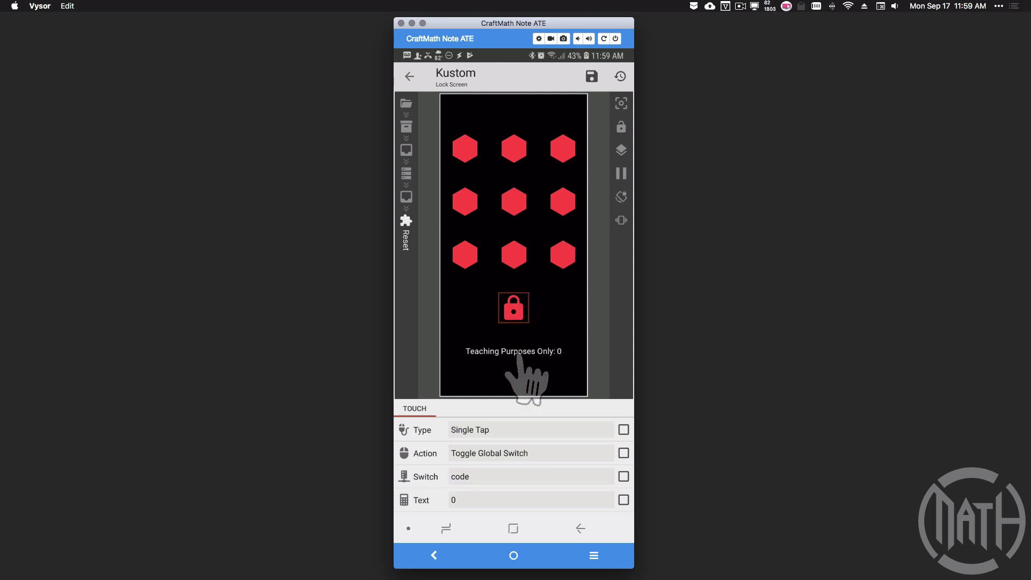
left_click(478, 500)
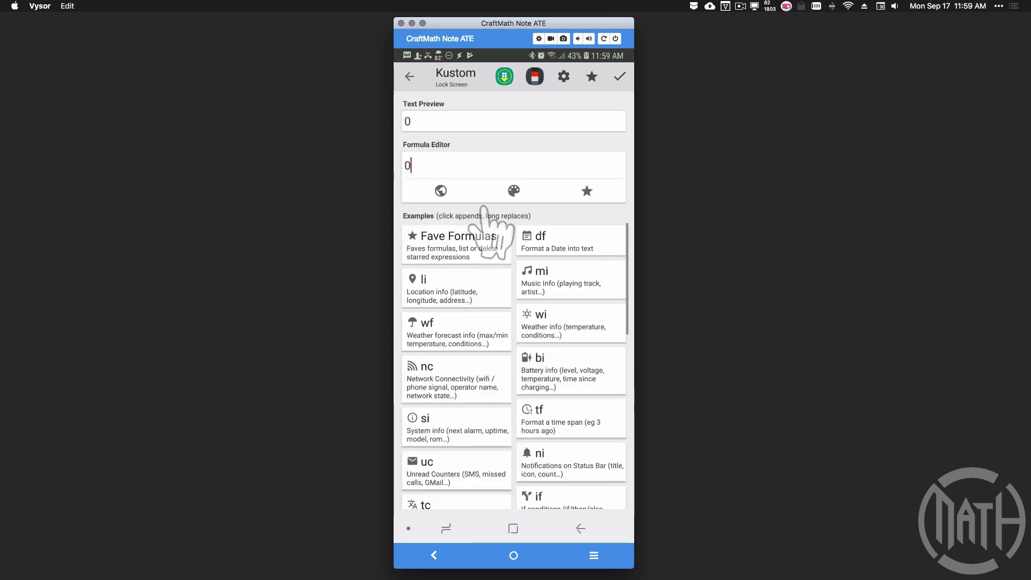
left_click(620, 76)
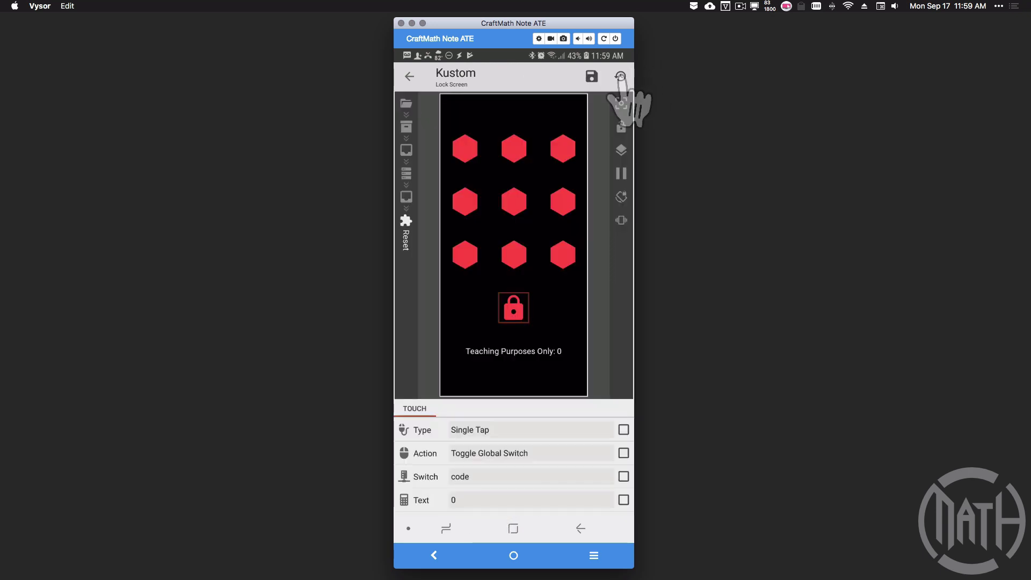
- Open the Success group inside the Unlock group and examine the visibility formula of its layer
right_click(564, 257)
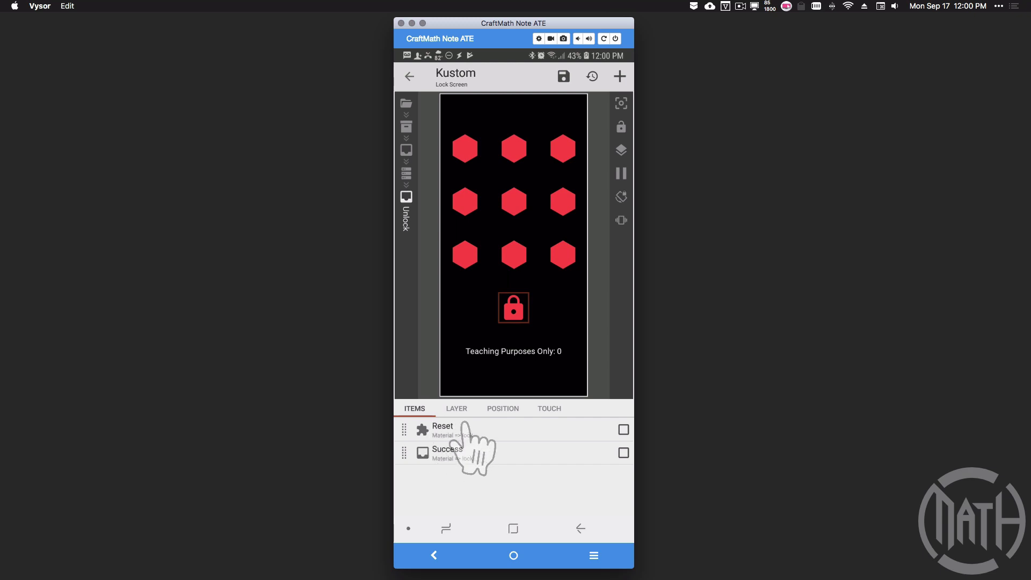
left_click(463, 457)
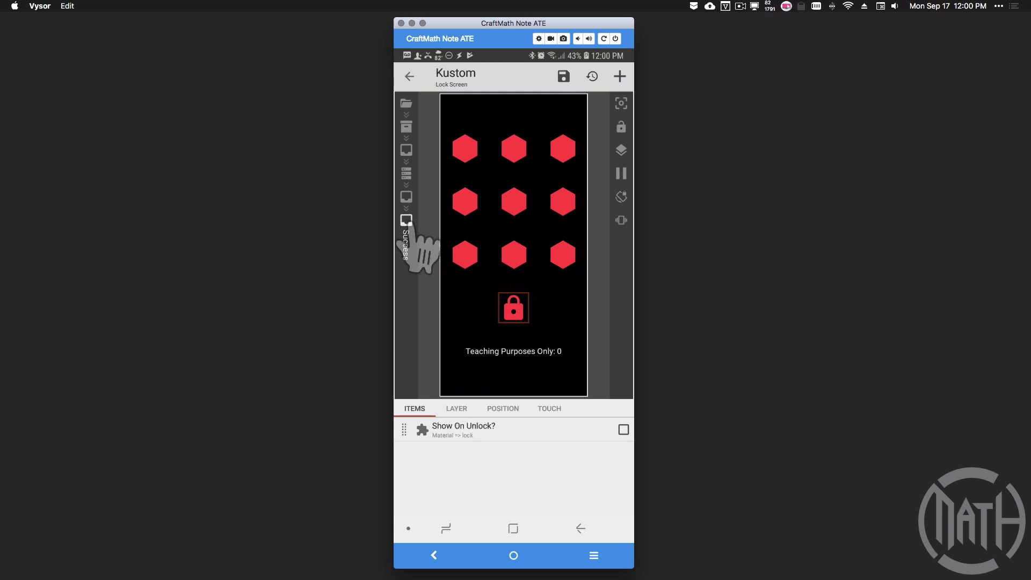
left_click(456, 409)
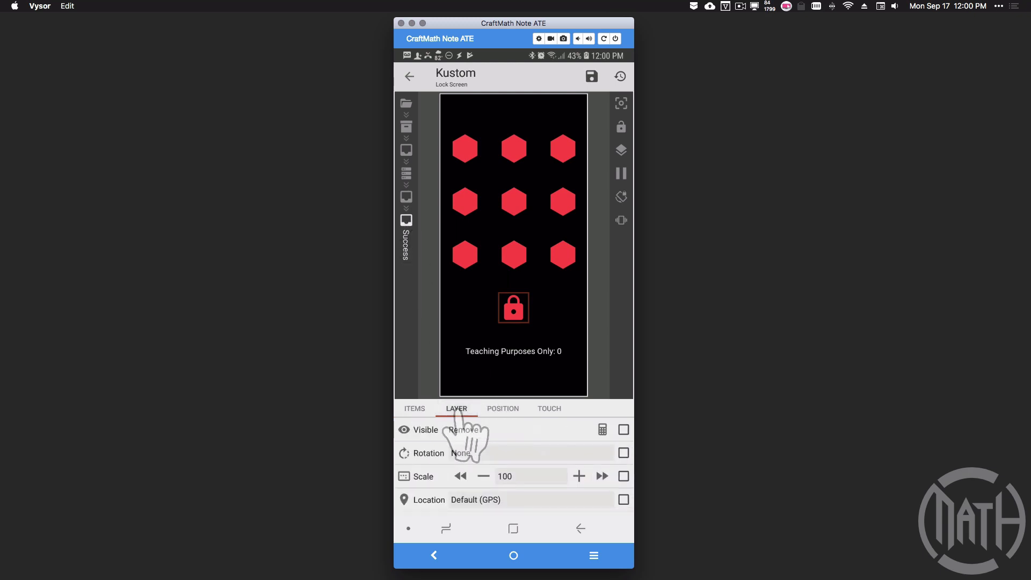
left_click(602, 429)
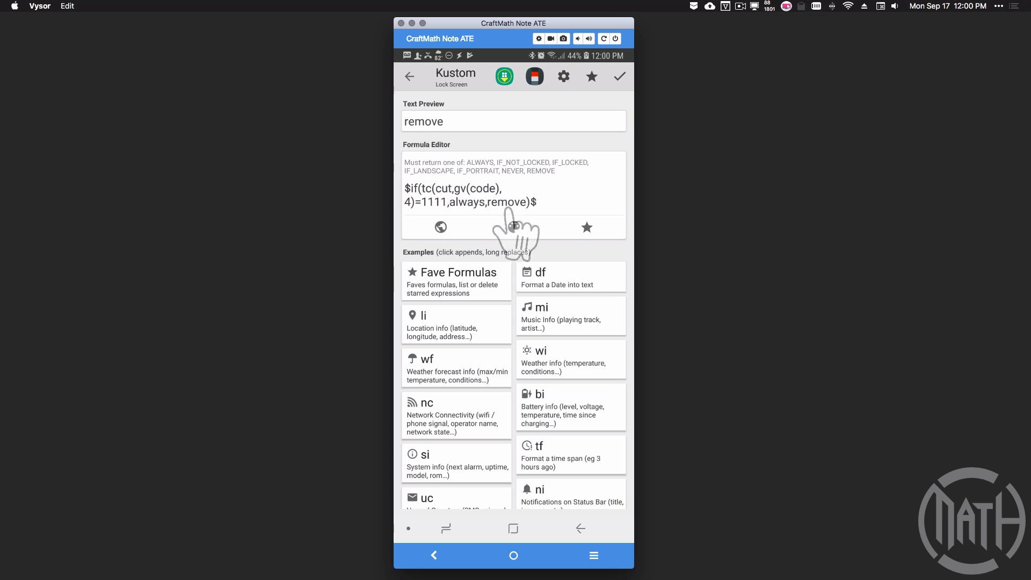
left_click(621, 77)
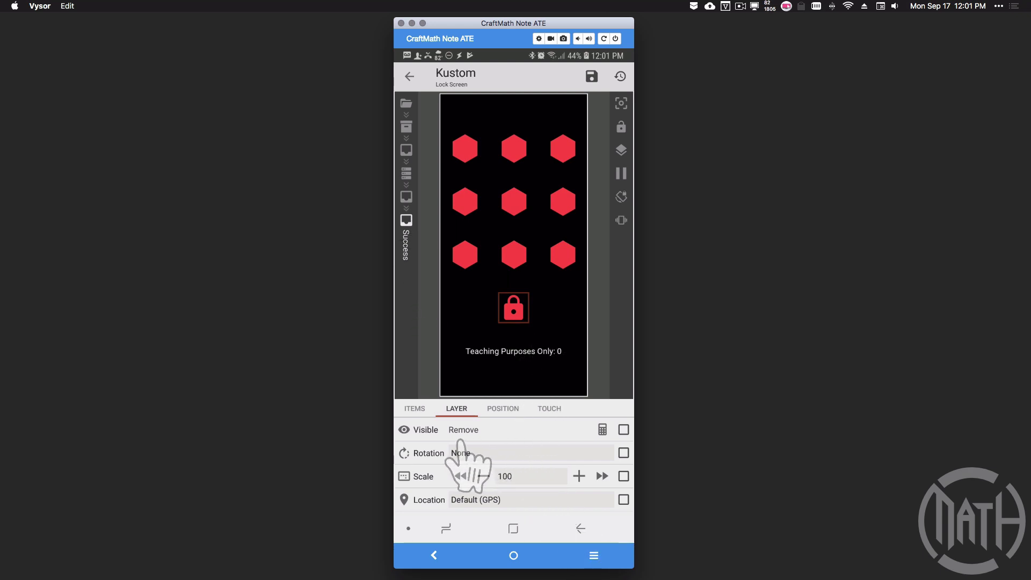
- Open the Show On Unlock? icon in the Success group and examine its icon settings, touch actions and the code switch's text value
left_click(411, 407)
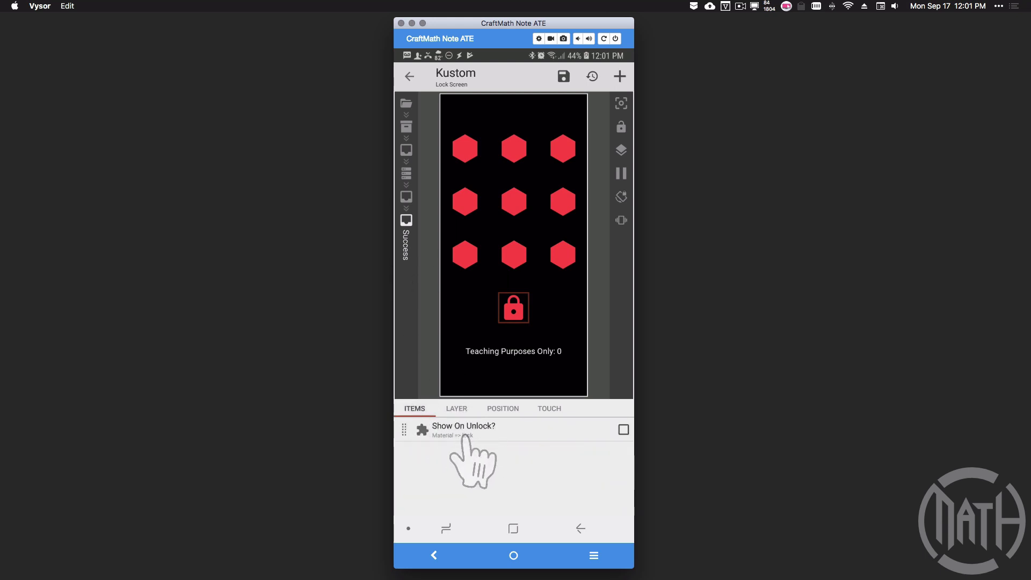
left_click(464, 437)
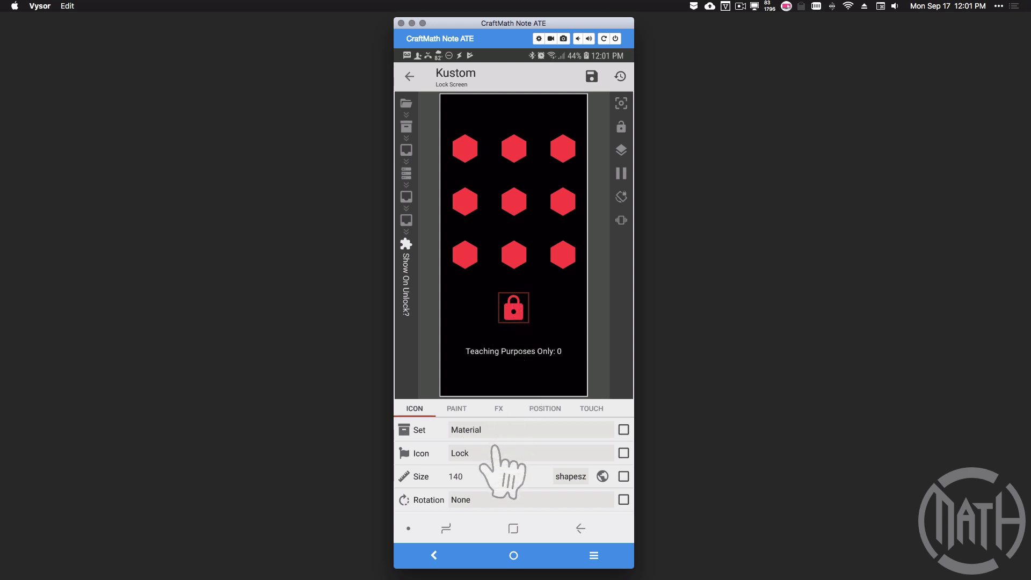
left_click(591, 410)
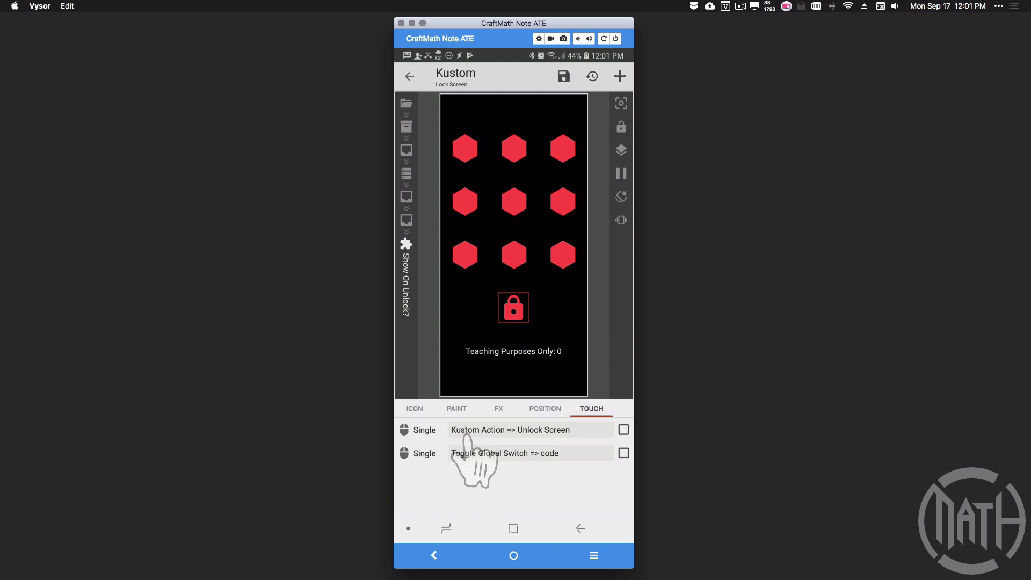
left_click(547, 455)
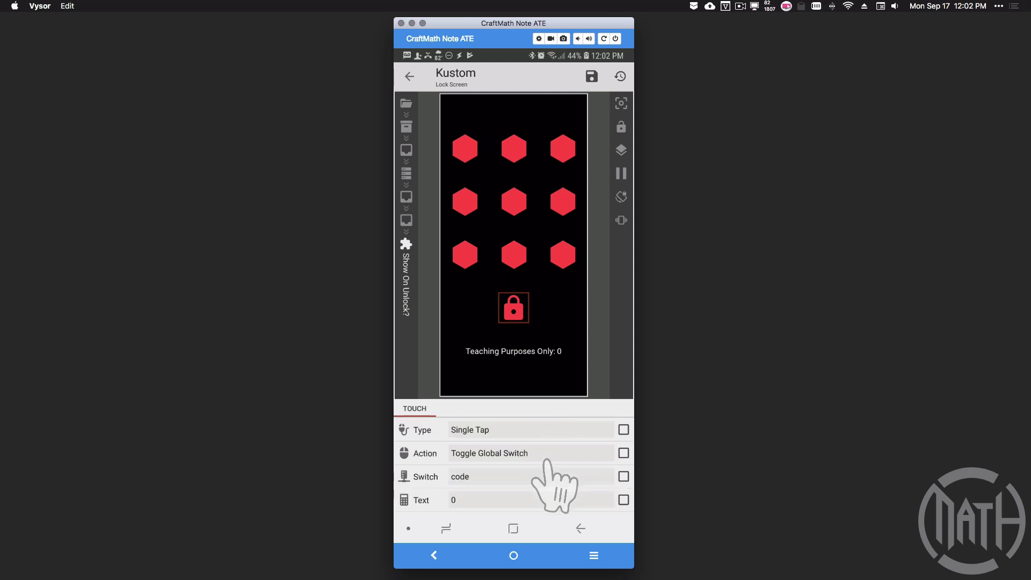
left_click(506, 496)
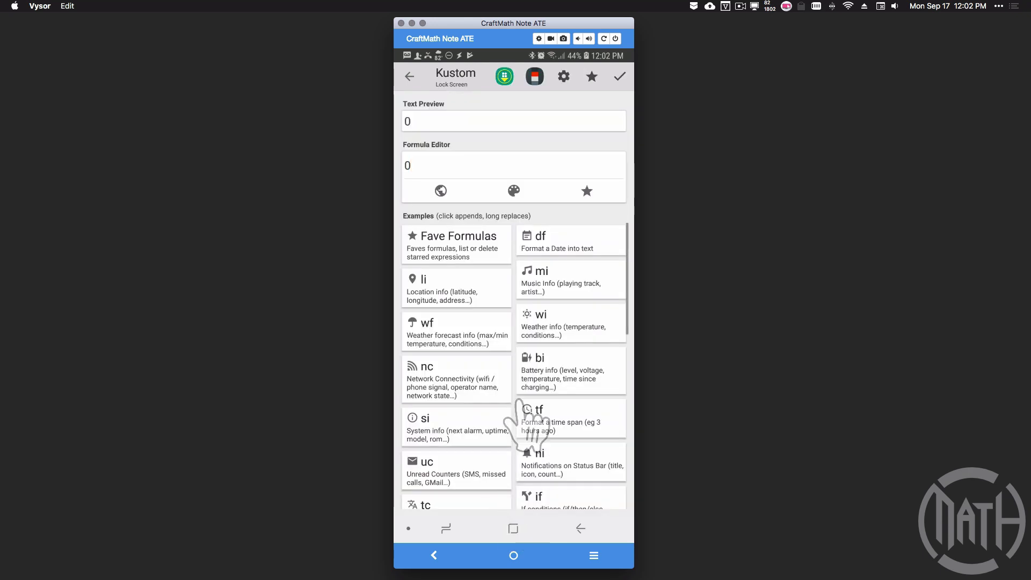
left_click(620, 76)
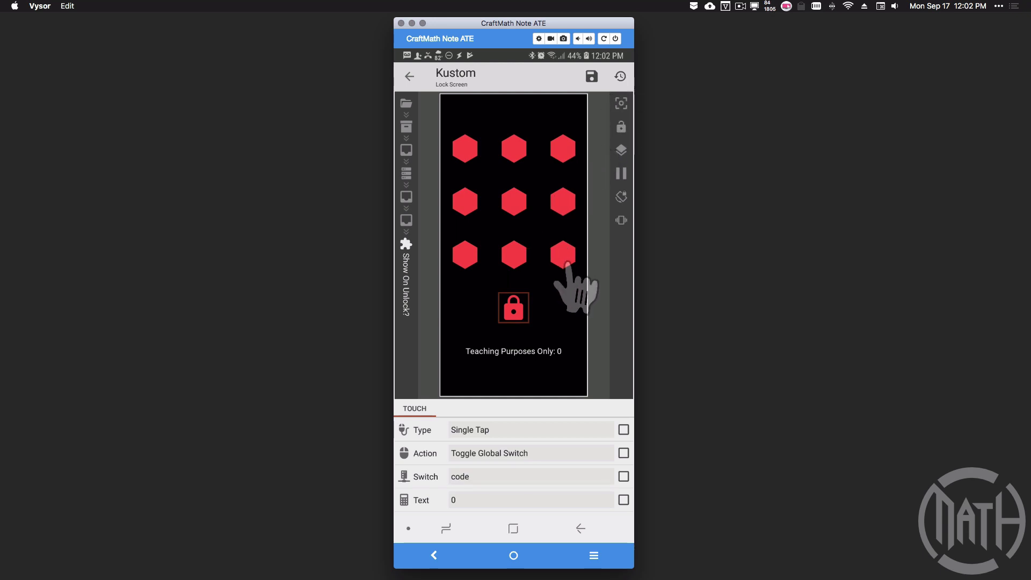
- Enter the full unlock pattern in the preview, and examine the visibility formula of the Success group's layer
left_click(567, 263)
left_click(563, 203)
left_click(514, 202)
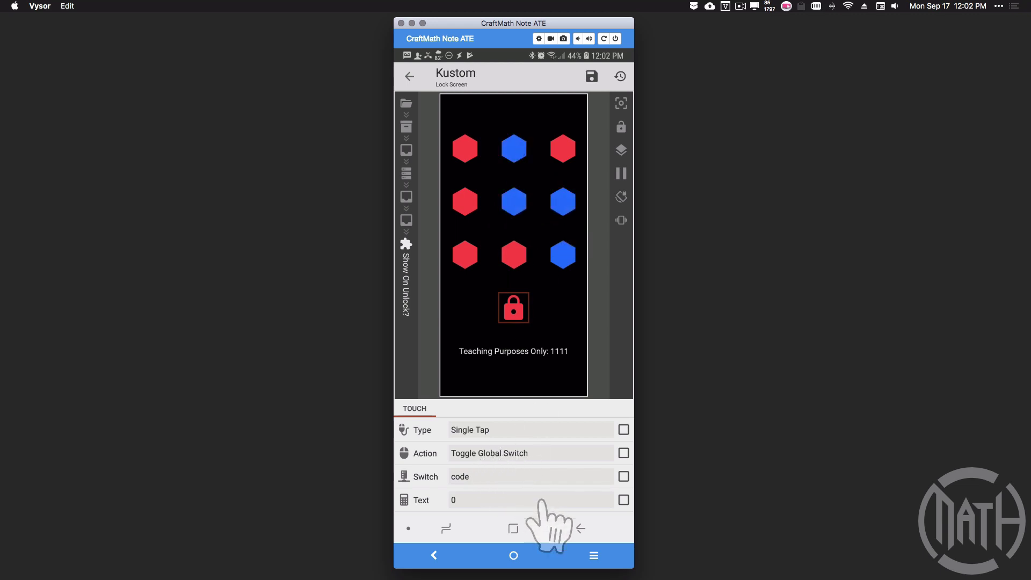
left_click(580, 529)
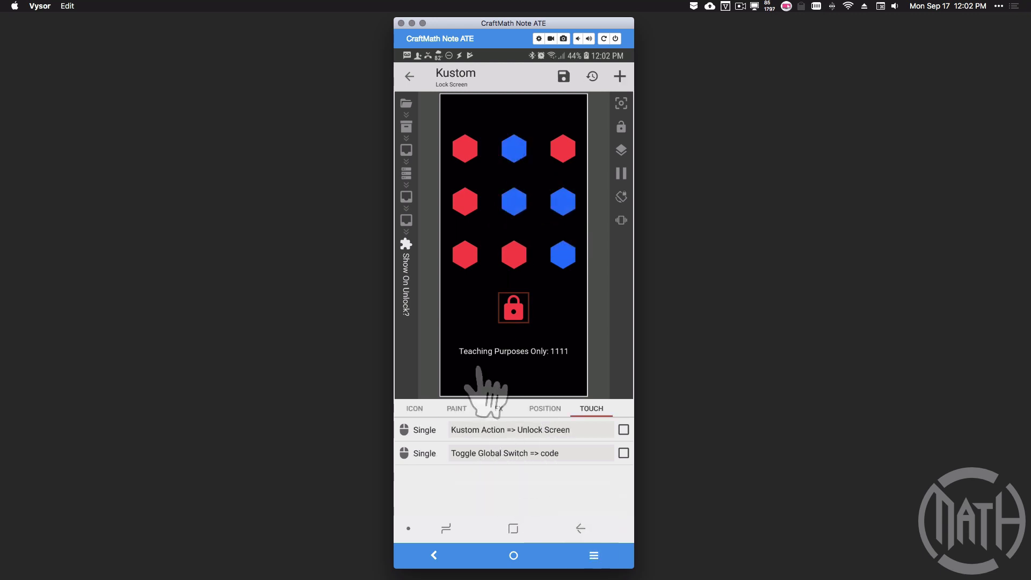
left_click(579, 529)
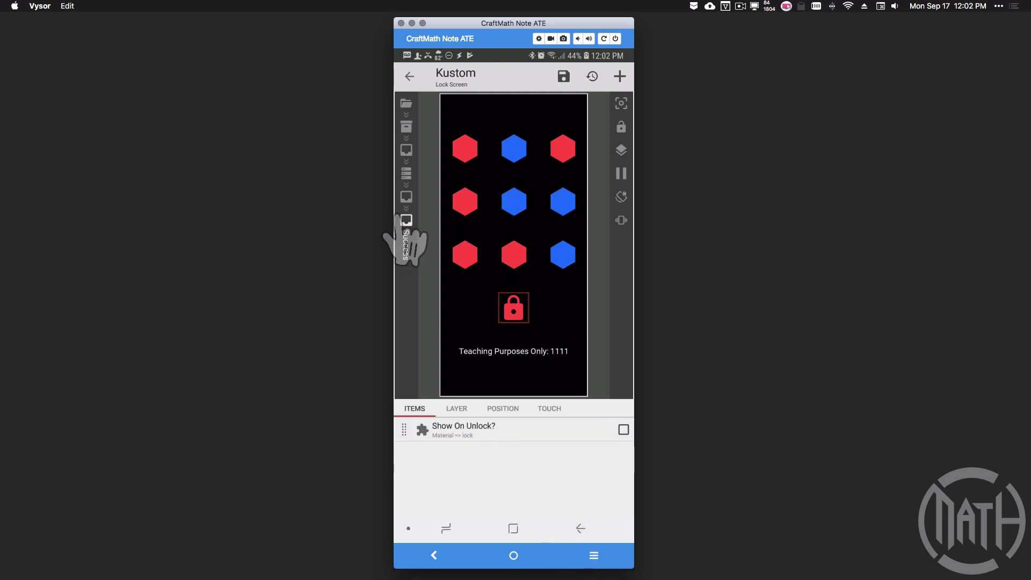
left_click(457, 409)
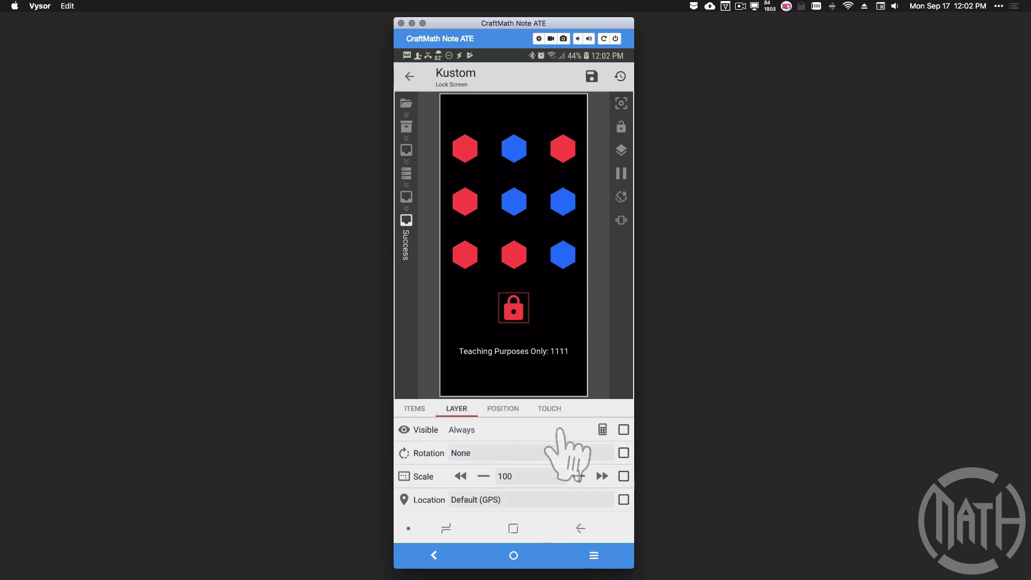
left_click(603, 430)
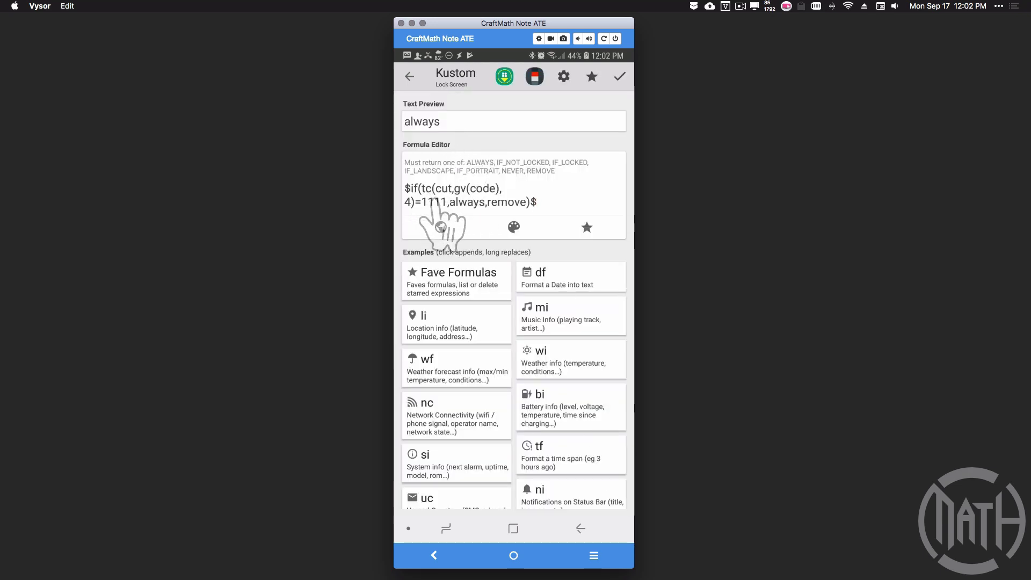
left_click(618, 77)
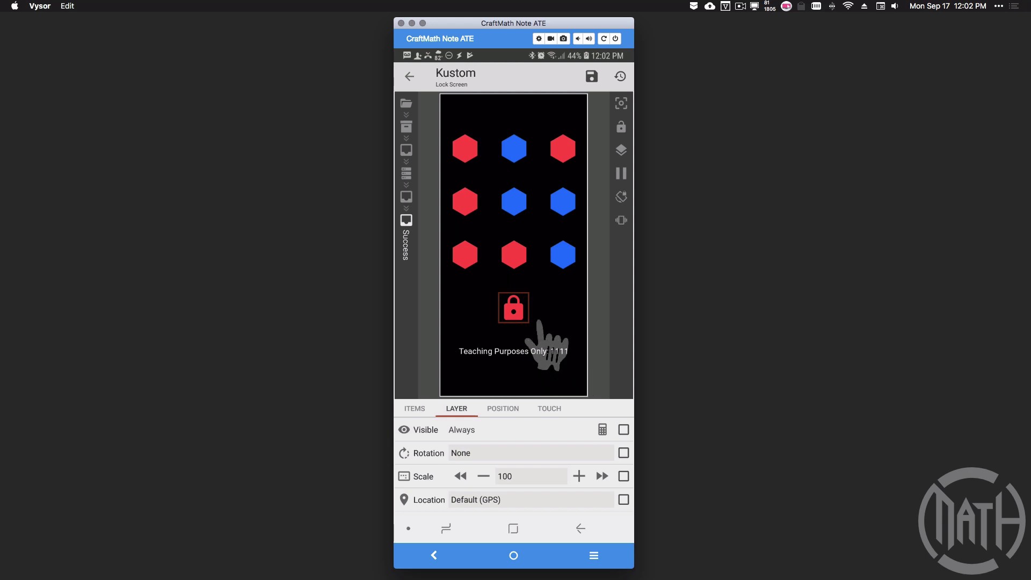
- Reset the pattern with the lock, test a partial hexagon pattern against the Success layer's visibility, and reset it again
left_click(513, 311)
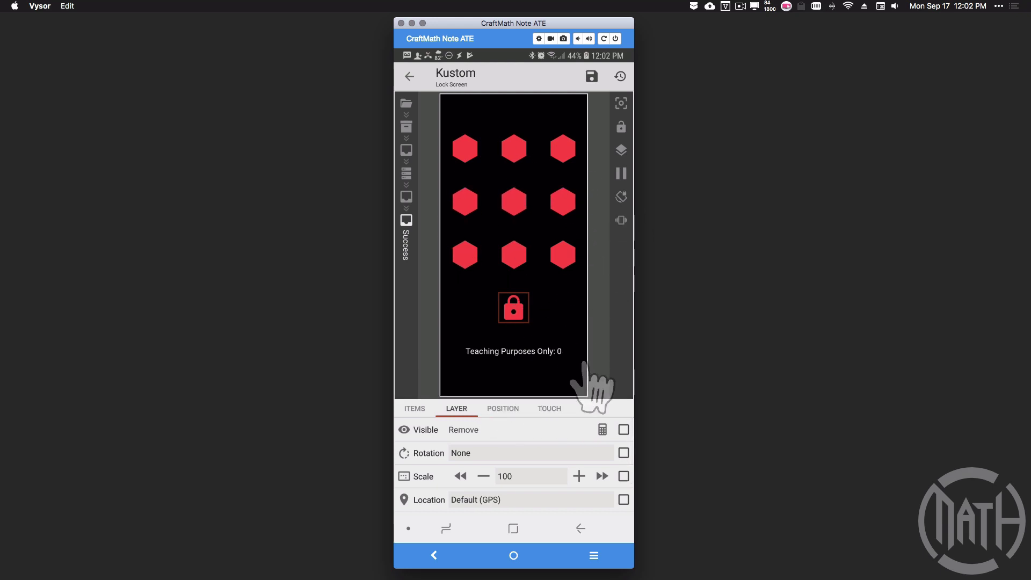
left_click(563, 255)
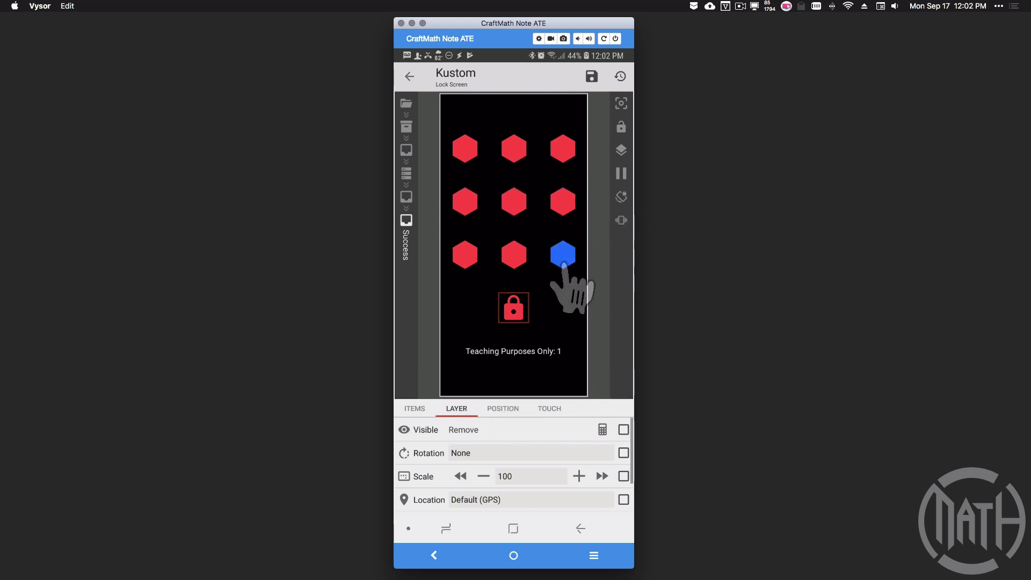
left_click(563, 255)
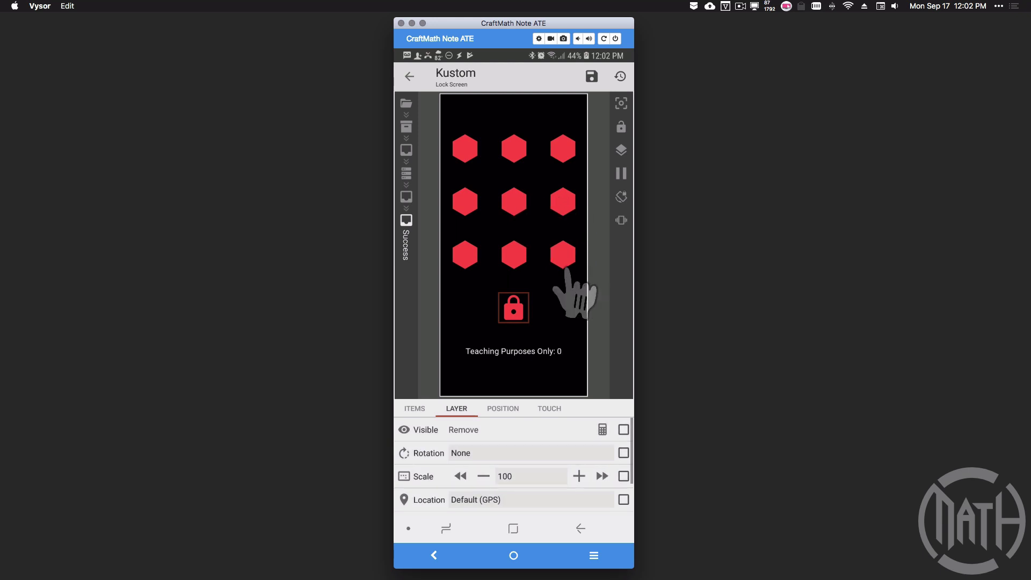
left_click(563, 256)
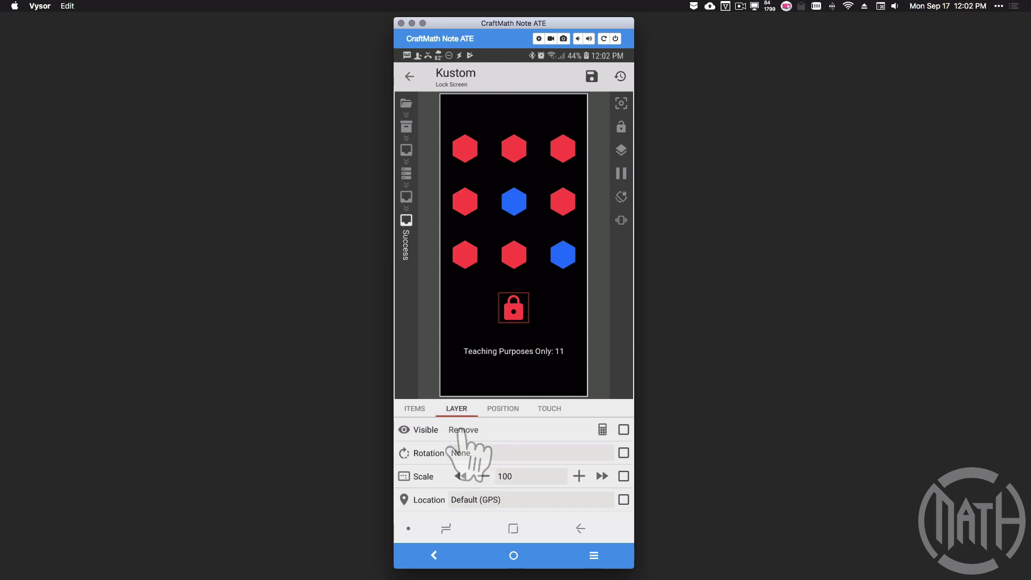
left_click(513, 310)
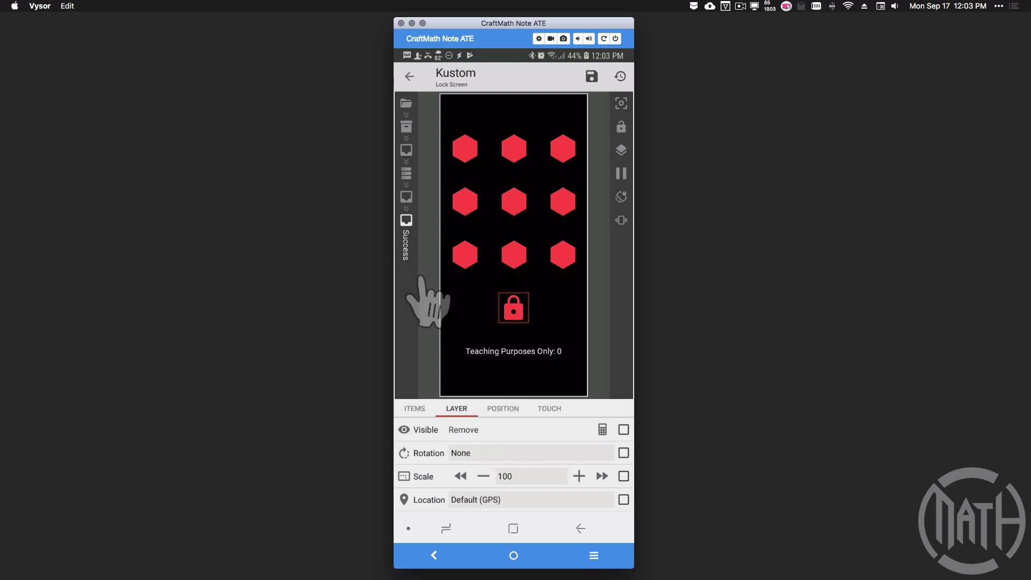
- Review the Show On Unlock? icon's touch actions and return to the Success group's layer settings
left_click(415, 408)
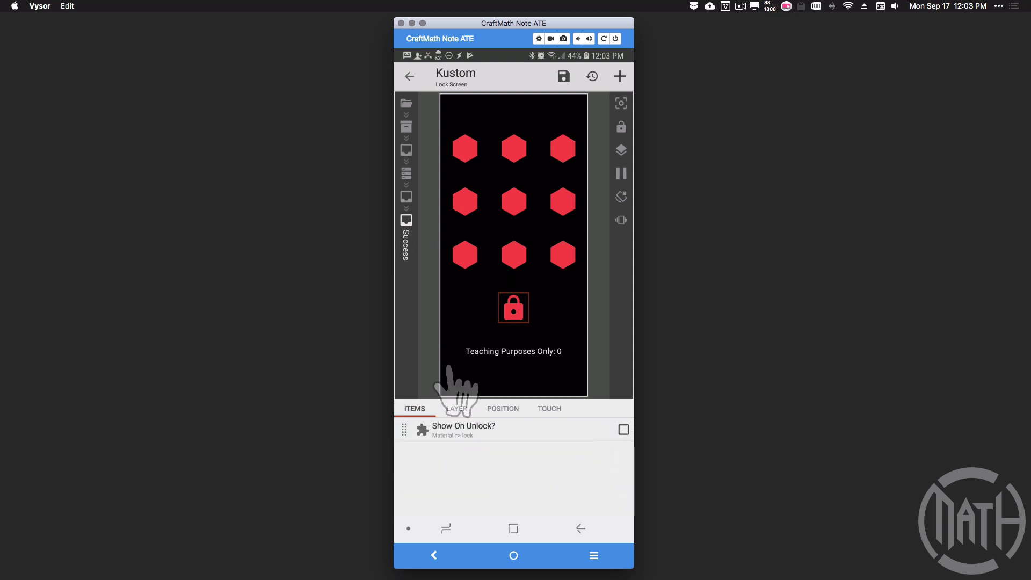
left_click(474, 444)
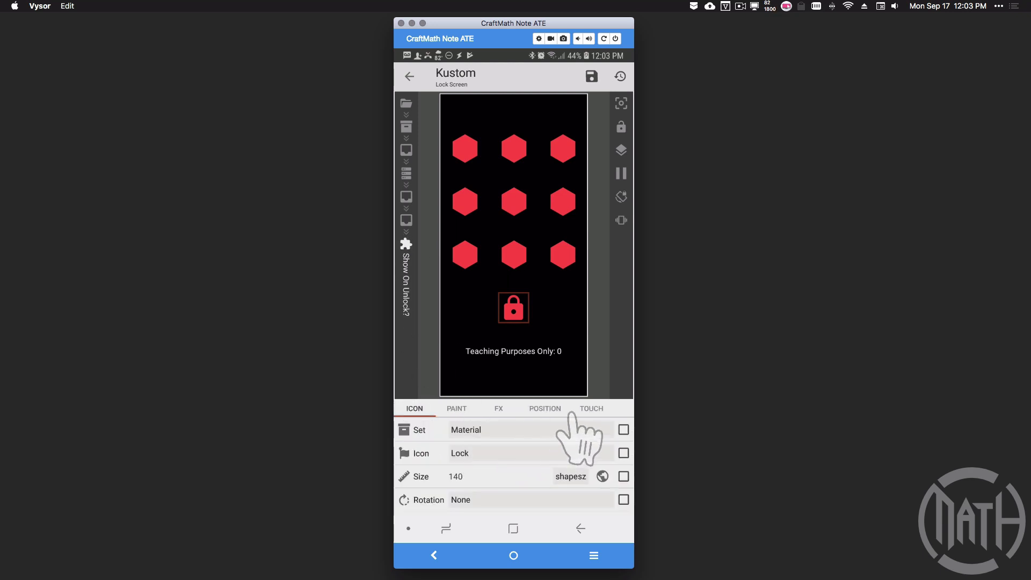
left_click(590, 411)
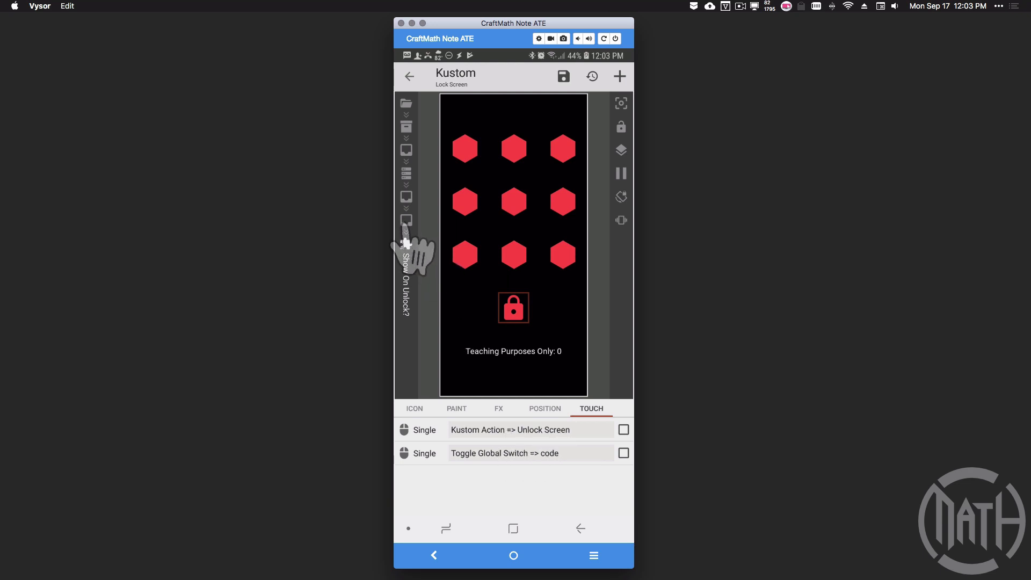
left_click(406, 221)
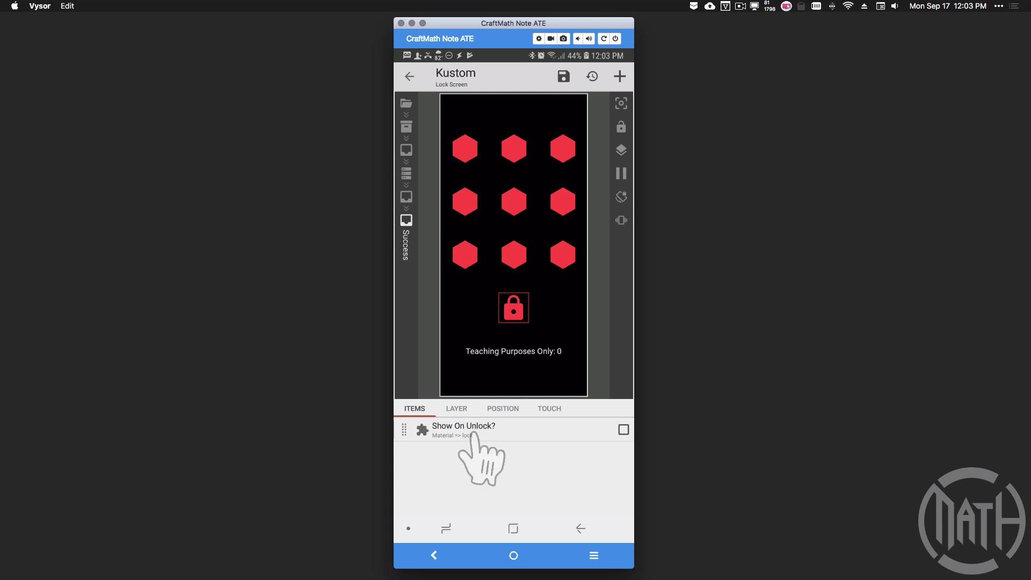
left_click(457, 409)
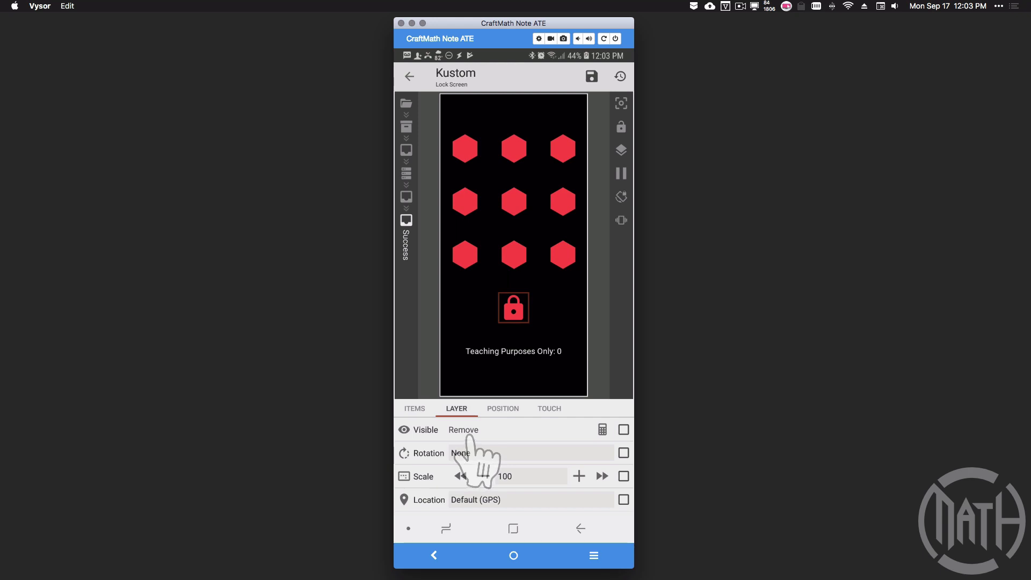
- Enter the full unlock pattern in the preview and trigger the Unlock Screen action with the lock
left_click(561, 252)
left_click(519, 204)
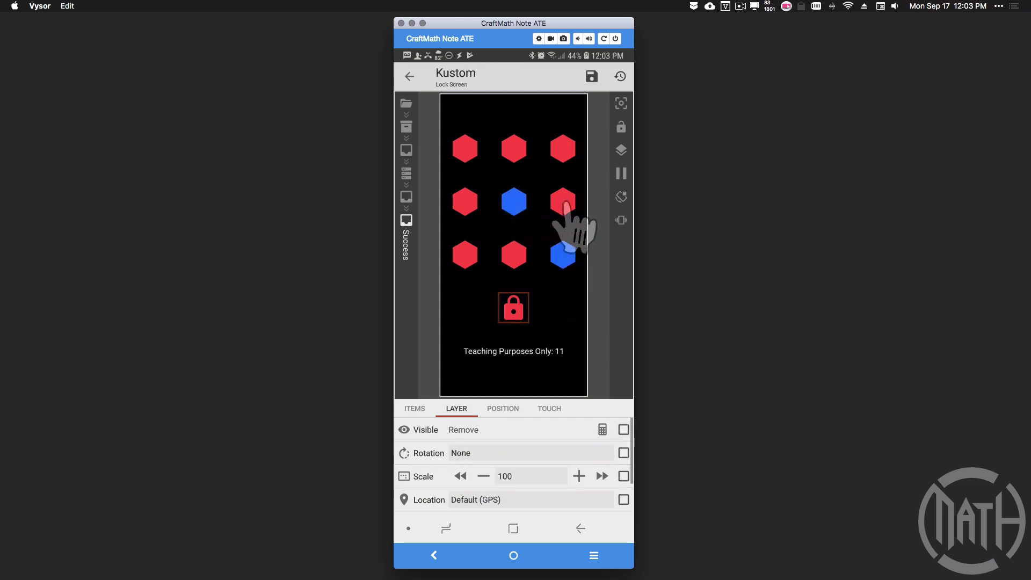
left_click(561, 207)
left_click(515, 153)
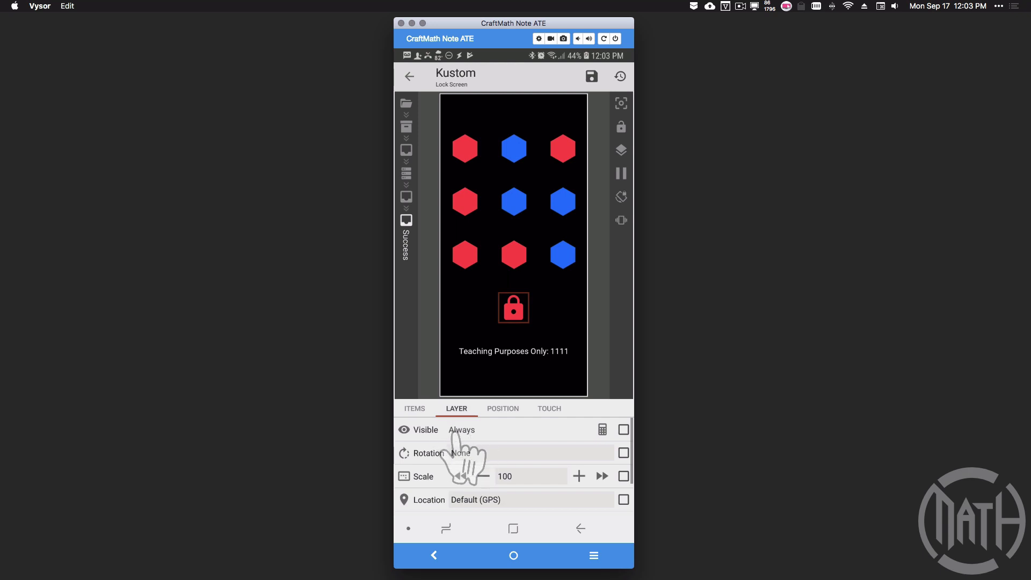
left_click(513, 311)
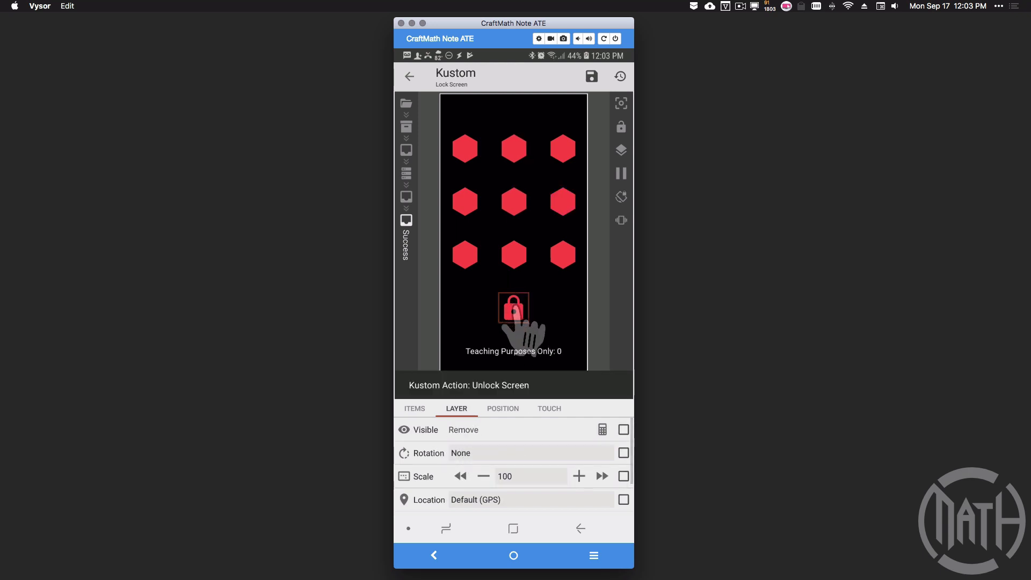
- Copy the Fourth hexagon in the first row's Stack Group and paste it into the same group
left_click(580, 528)
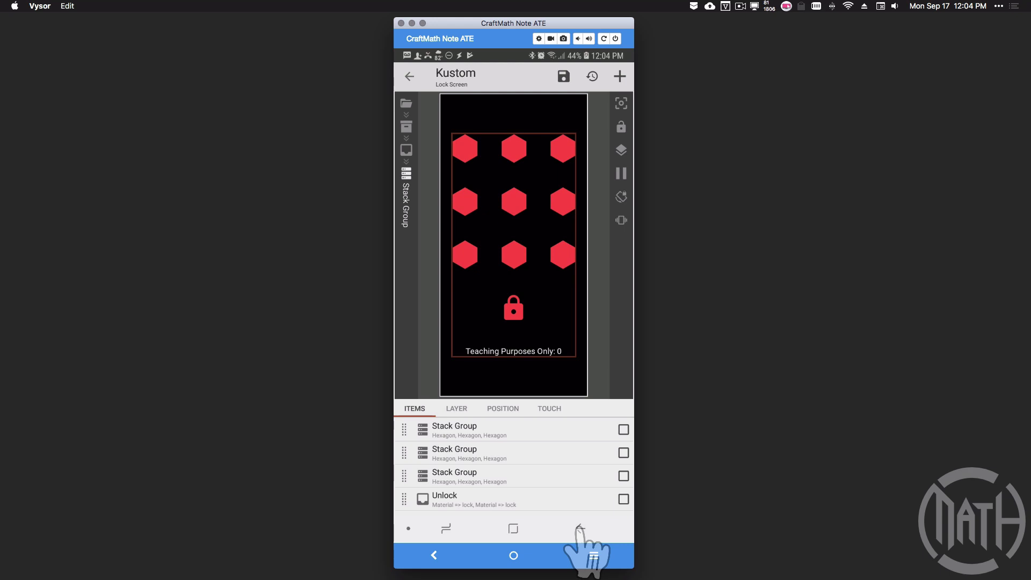
left_click(495, 437)
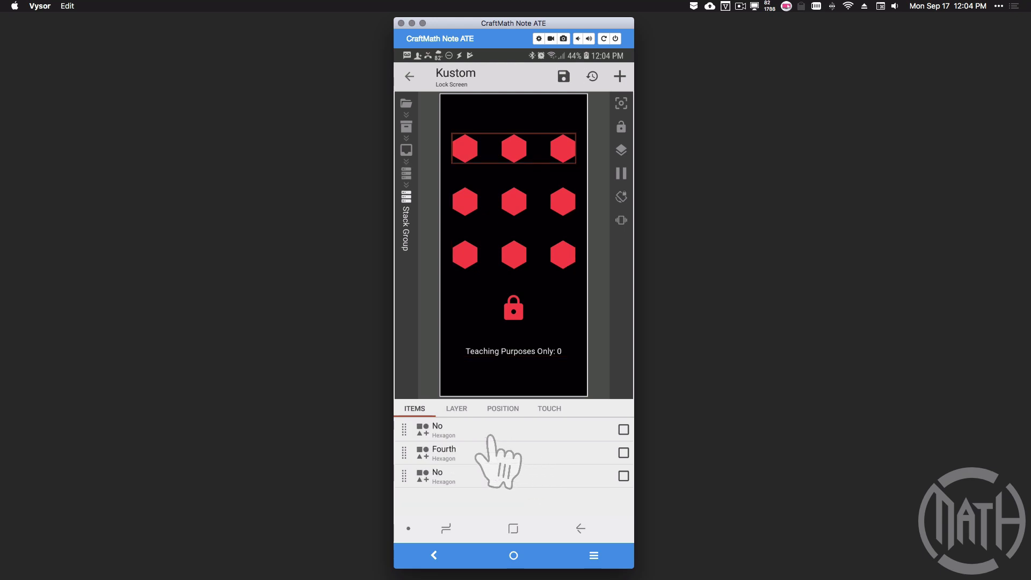
left_click(623, 453)
left_click(568, 75)
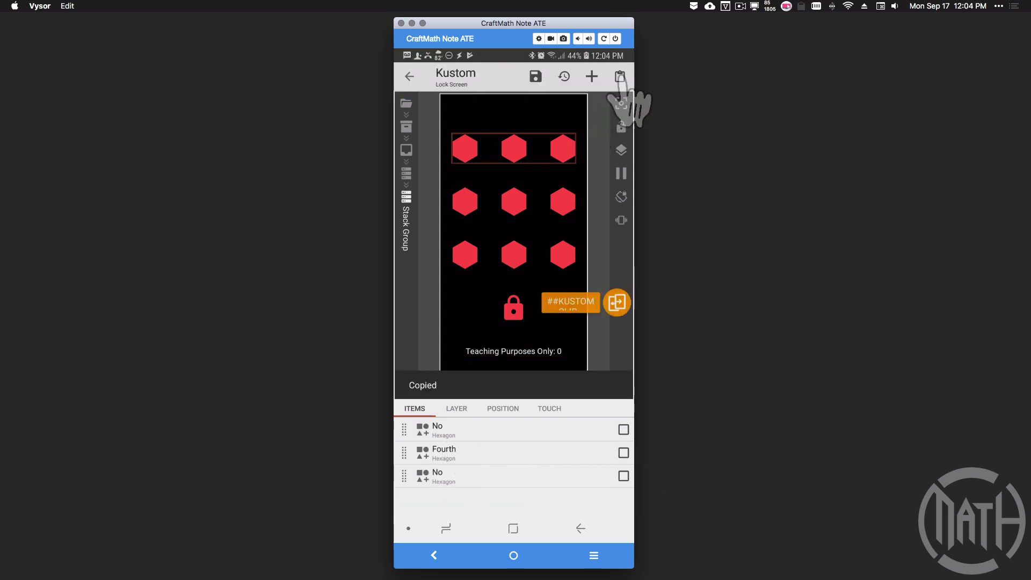
left_click(621, 77)
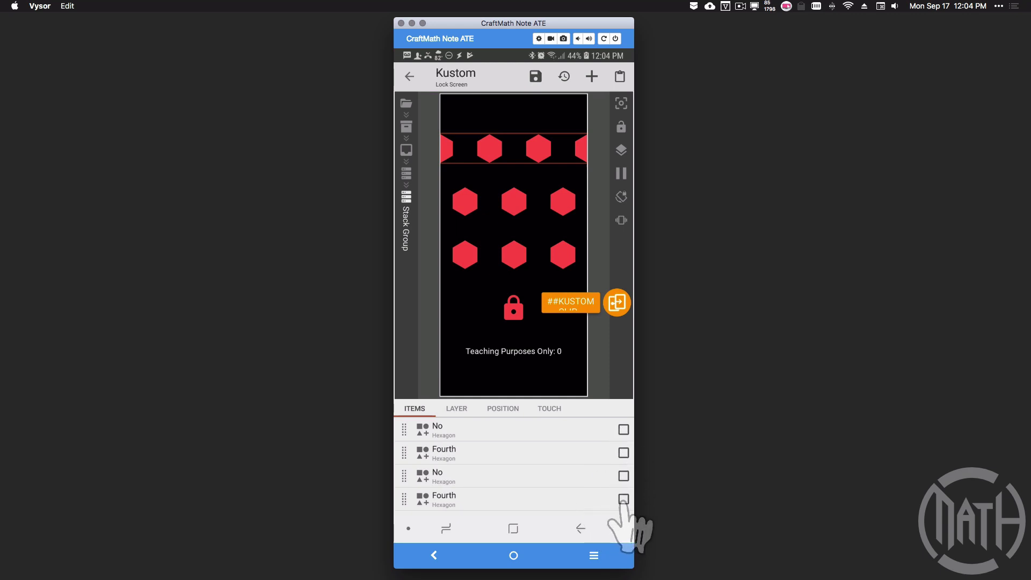
- Open the third hexagon of the first row, named No, and examine its paint settings and Toggle Global Switch touch action
left_click(624, 476)
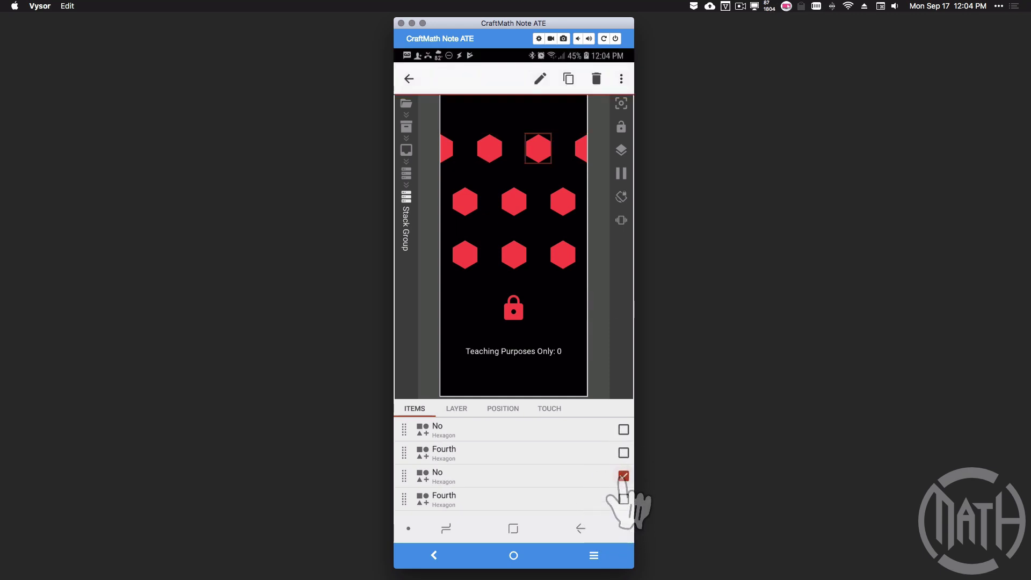
left_click(623, 476)
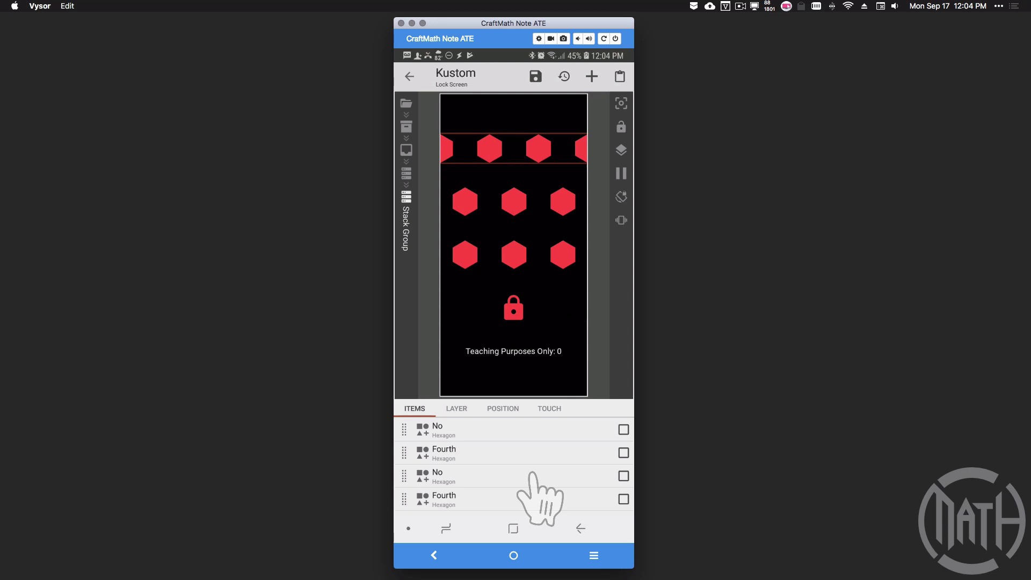
left_click(473, 480)
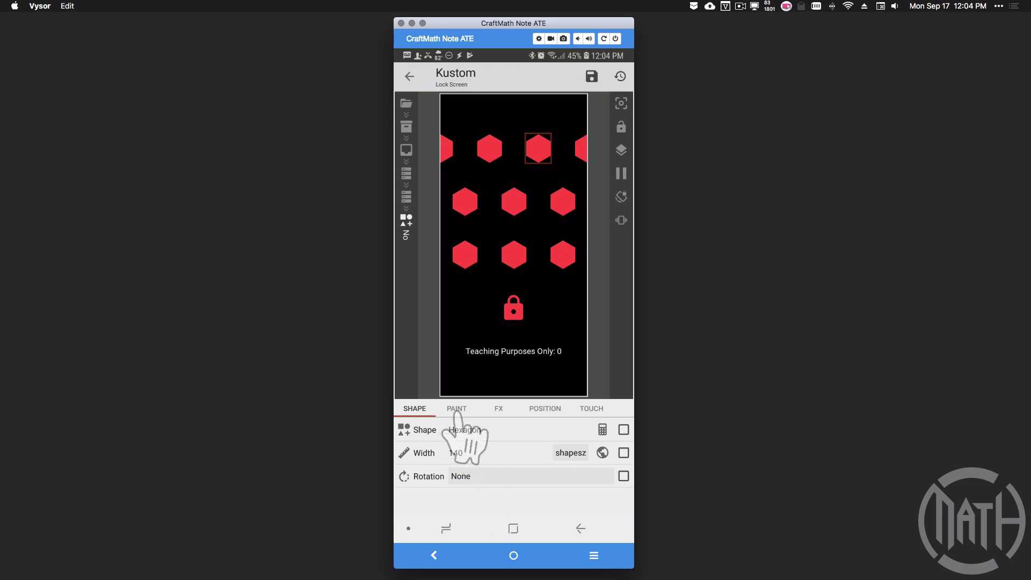
left_click(456, 410)
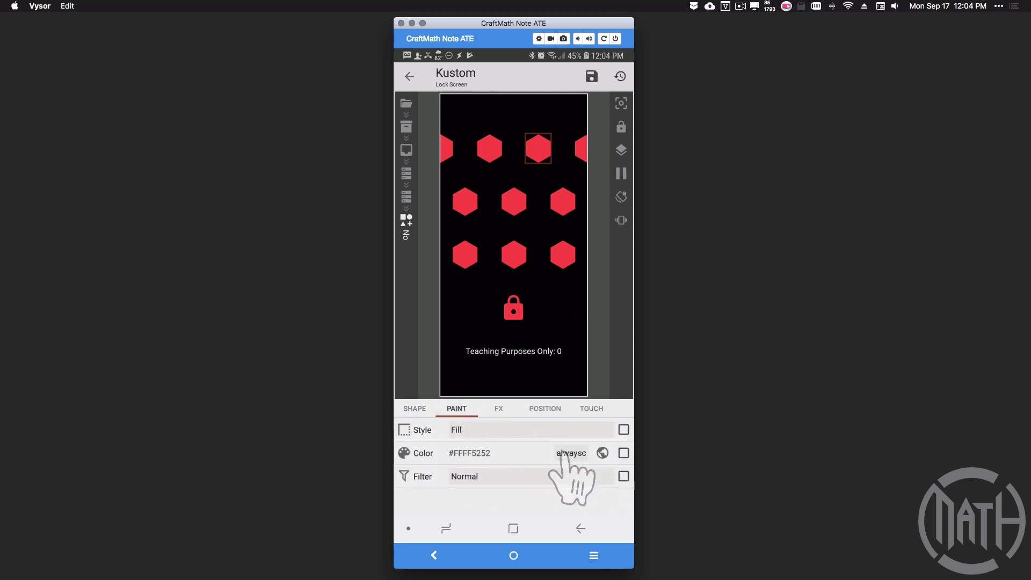
left_click(591, 409)
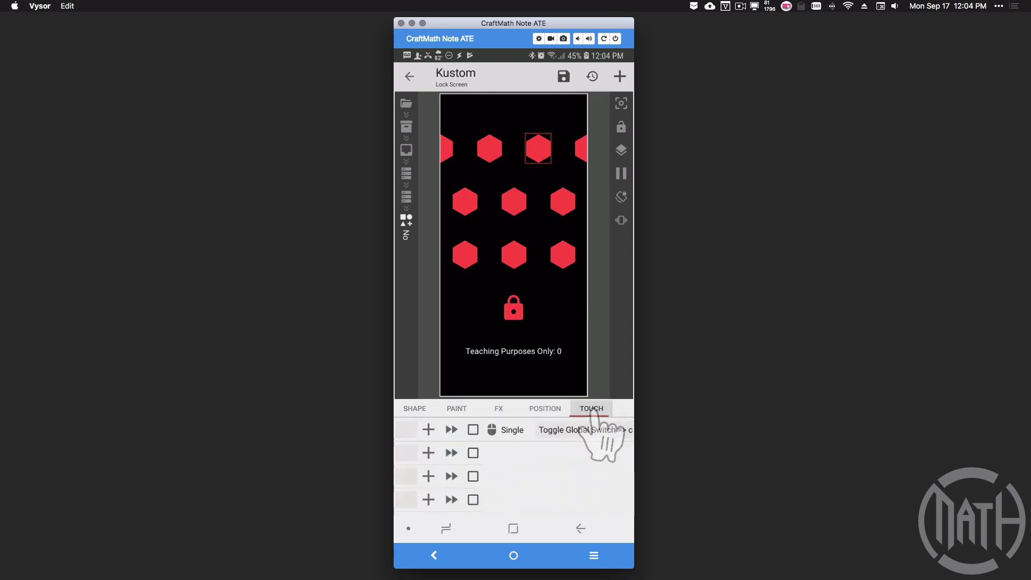
left_click(528, 430)
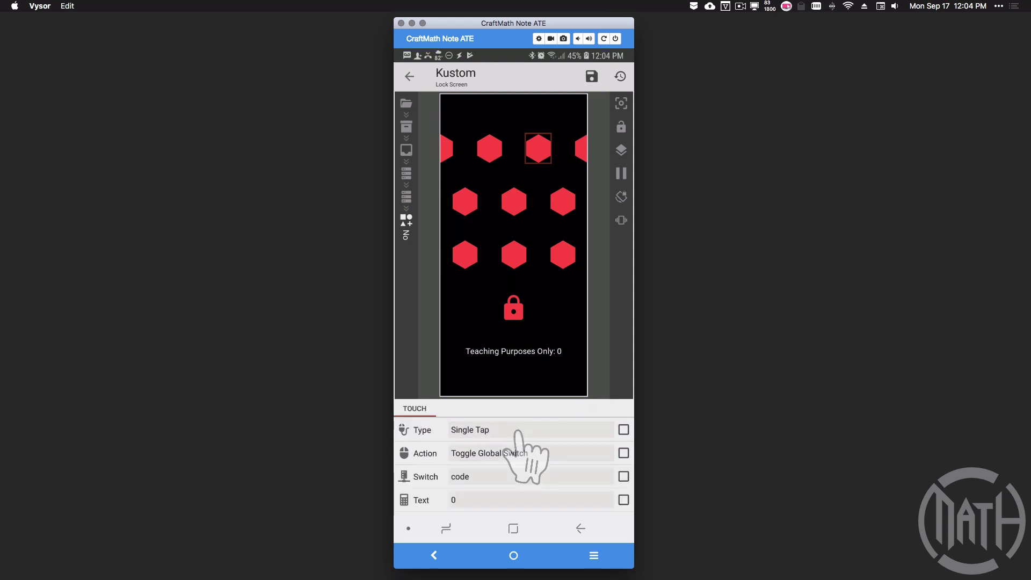
- Examine the text formula in the No hexagon's touch action and return to the first row's Stack Group items
left_click(470, 500)
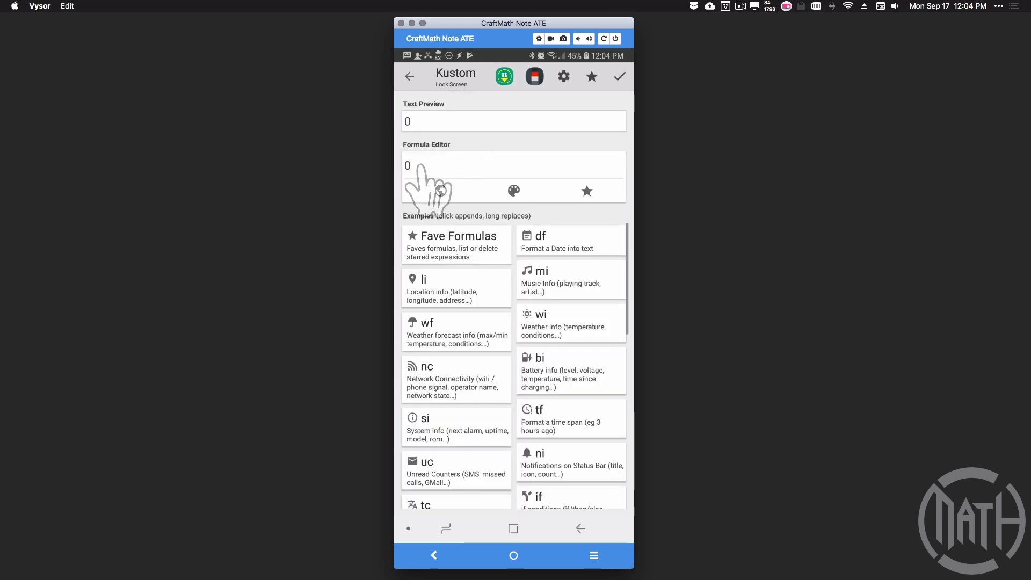
left_click(620, 77)
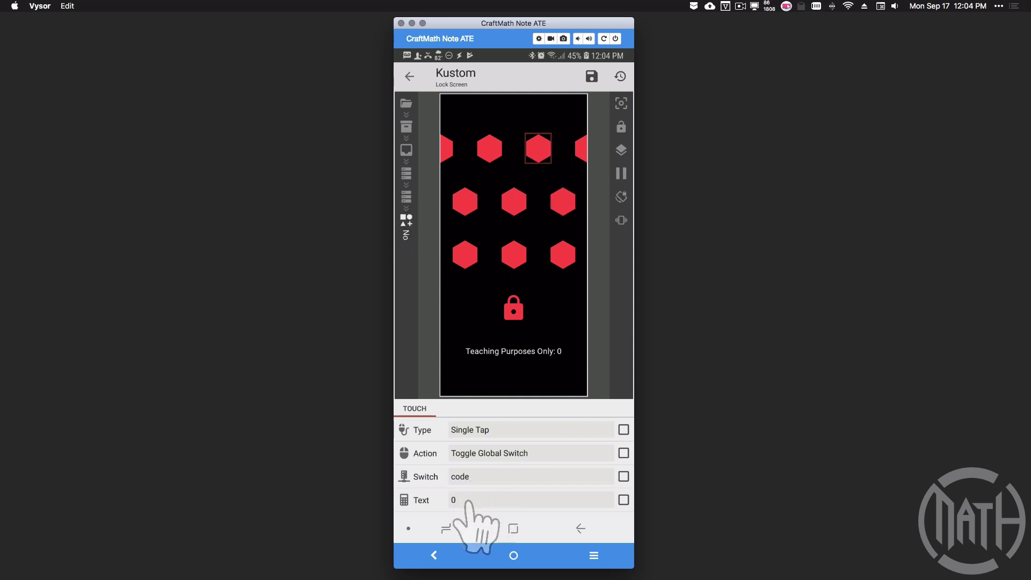
left_click(580, 529)
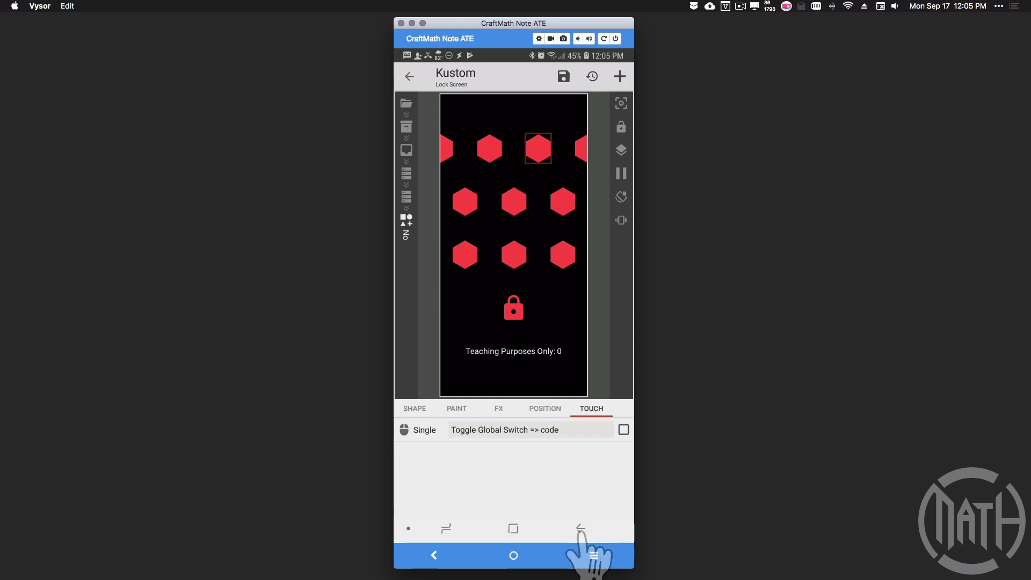
left_click(580, 529)
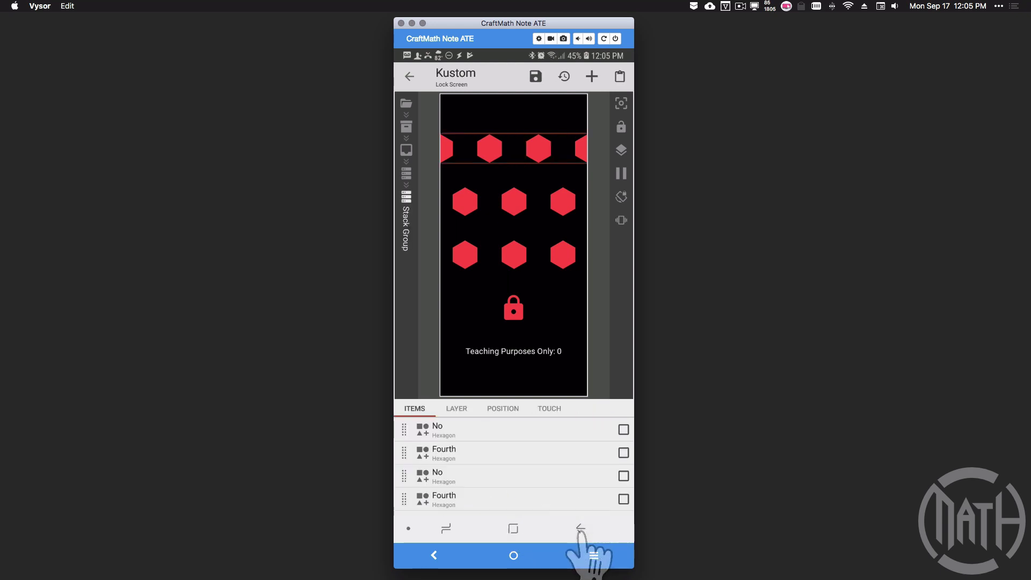
- Remove the extra No hexagon between the two Fourth hexagons and rename the last Fourth hexagon as Fifth
left_click(623, 475)
left_click(593, 76)
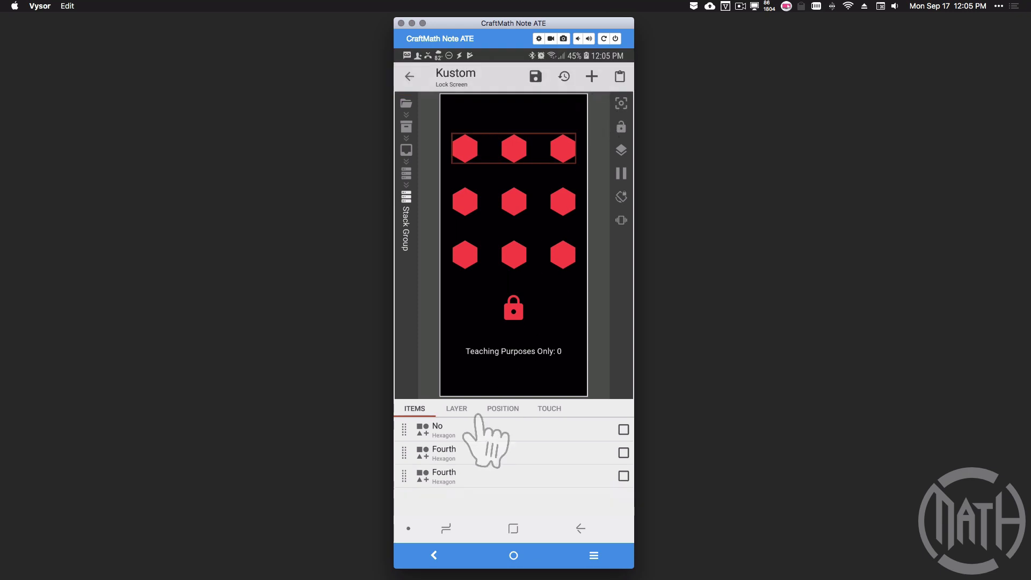
left_click(624, 475)
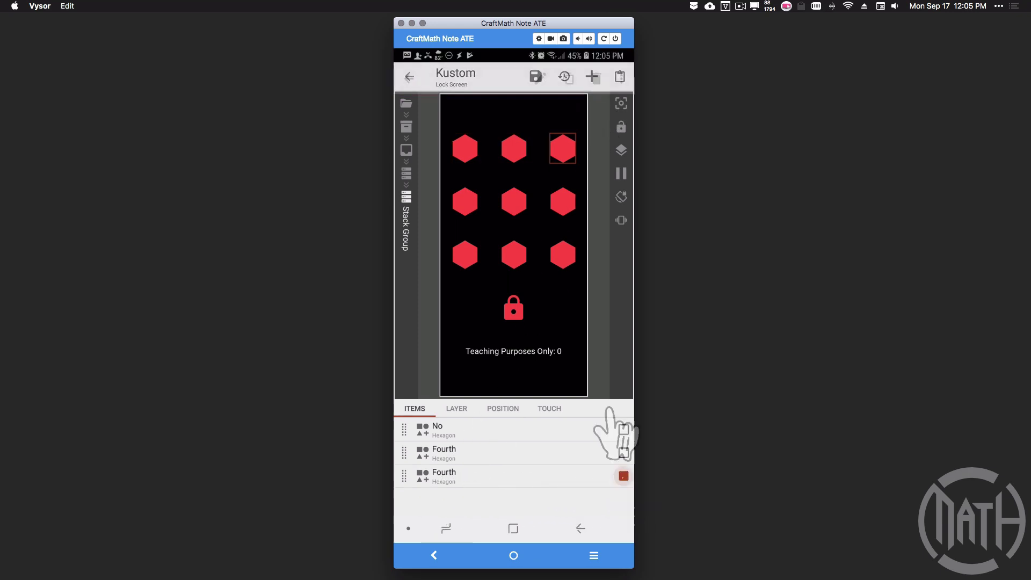
left_click(537, 78)
type("Fifth")
left_click(592, 329)
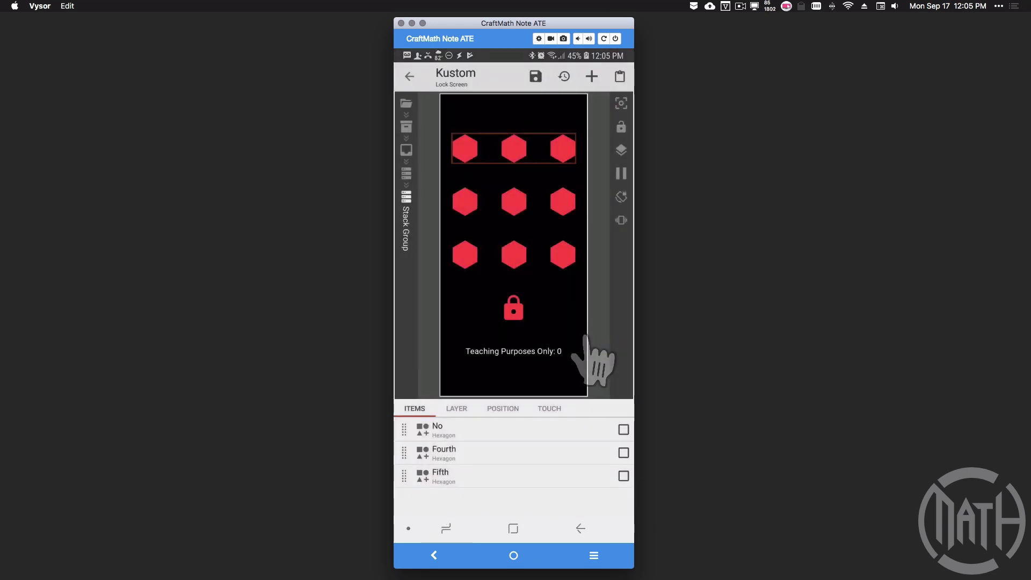
- Open the Fifth hexagon's paint settings and its color formula
left_click(441, 475)
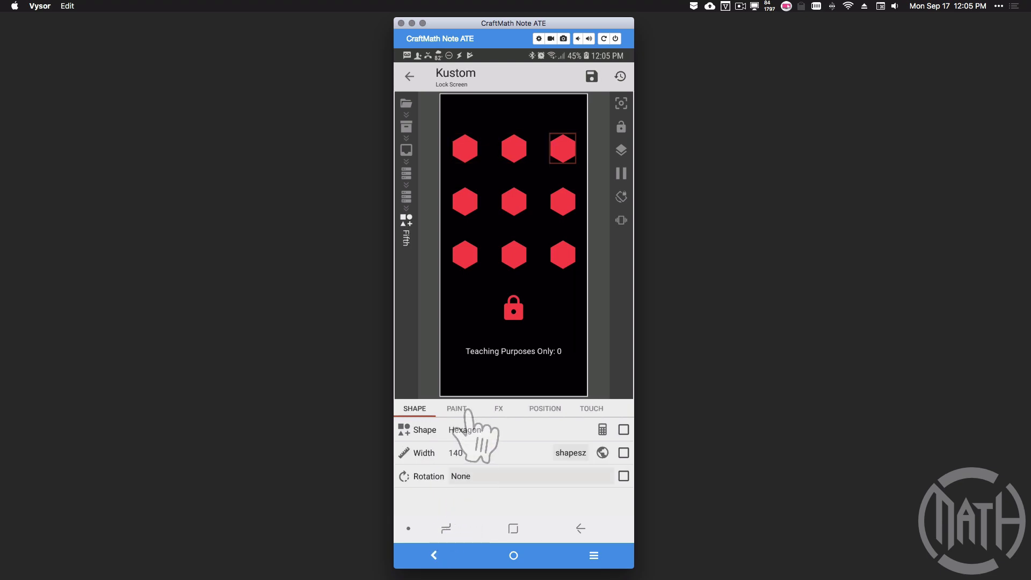
left_click(456, 410)
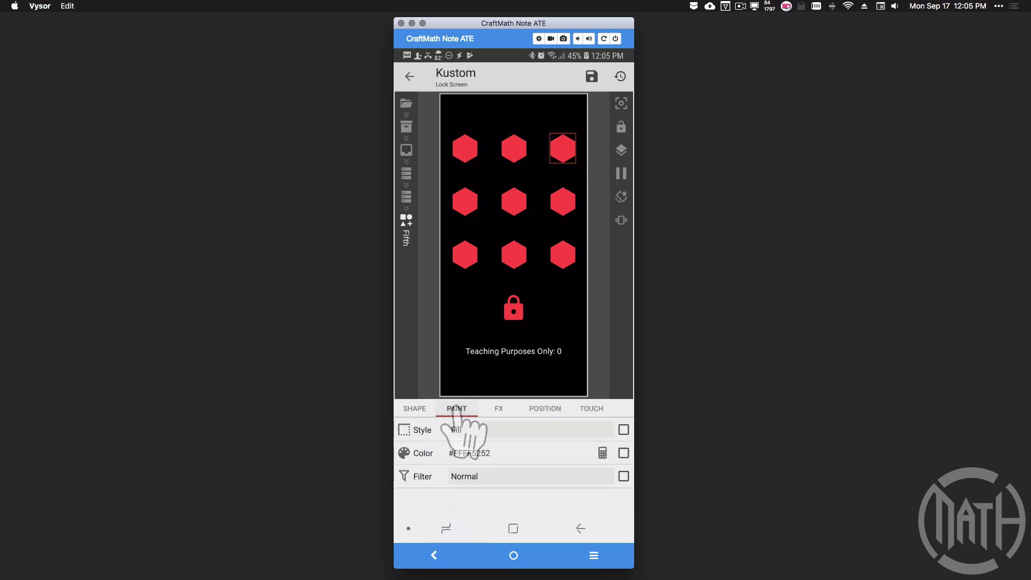
left_click(603, 453)
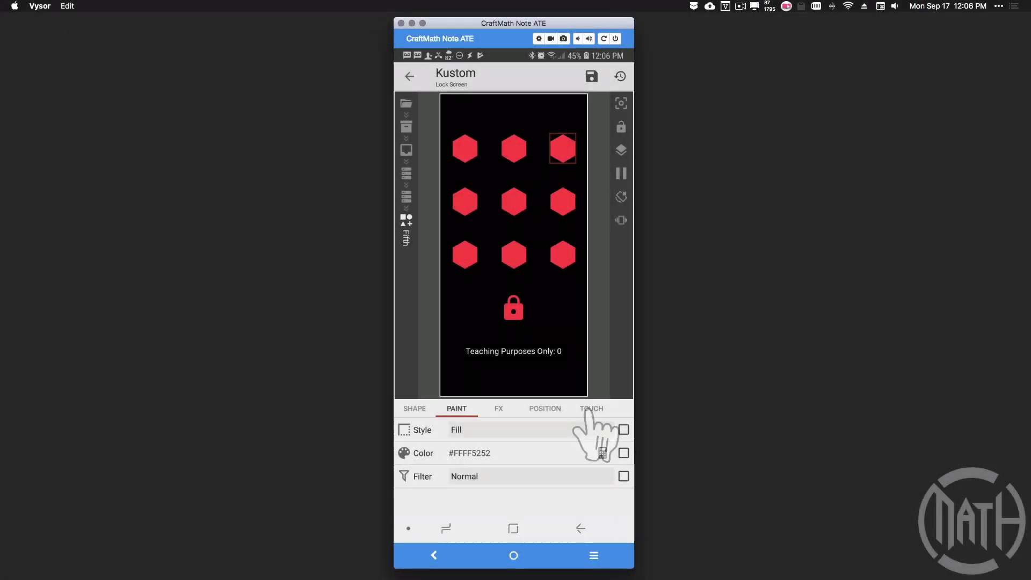
- Change the Fifth hexagon's Toggle Global Switch text formula to $if(gv(code)=1111,11111,0)$ and return to the outer Stack Group
left_click(589, 409)
left_click(566, 429)
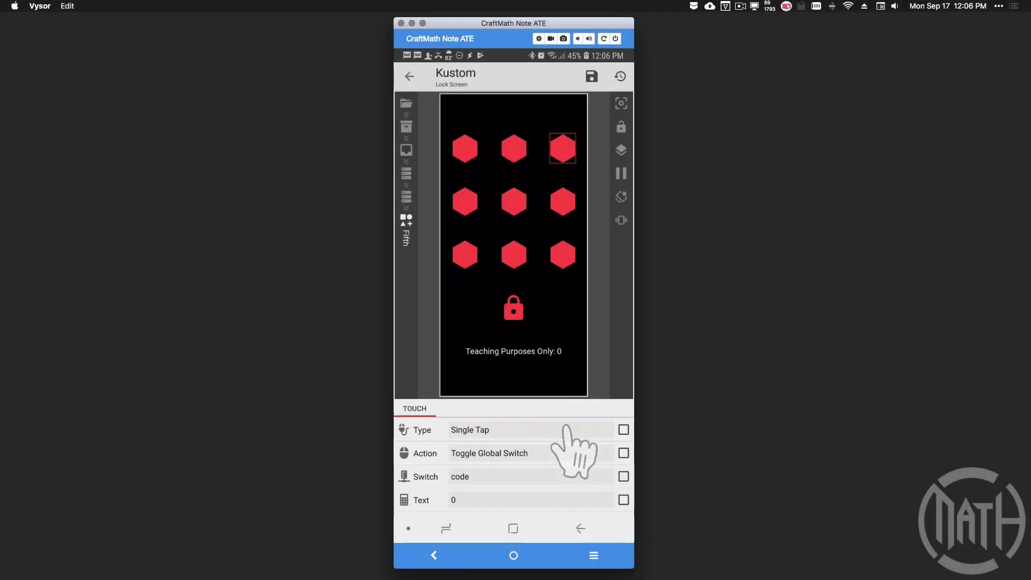
left_click(504, 493)
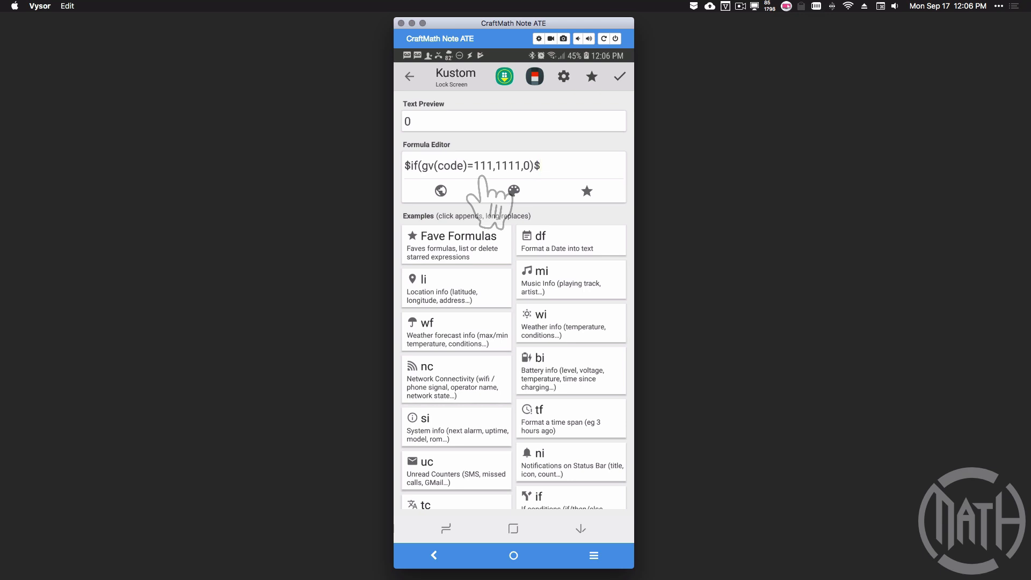
left_click(487, 166)
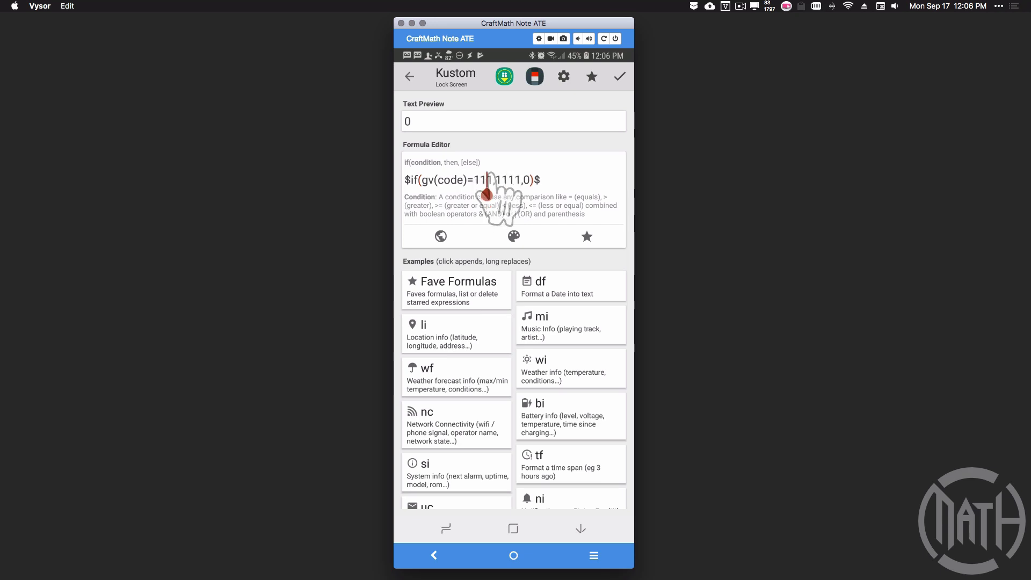
type("1")
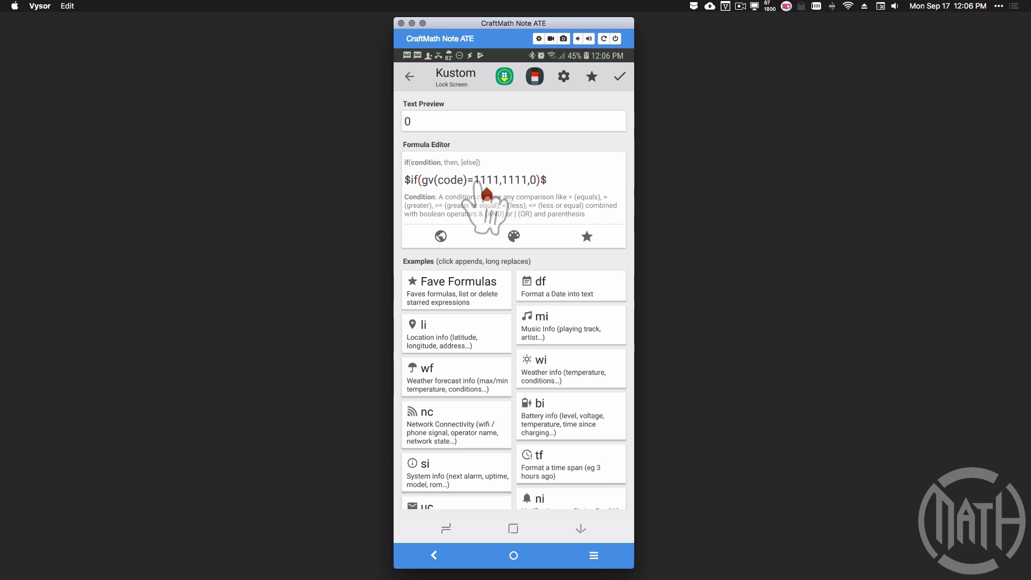
left_click(528, 181)
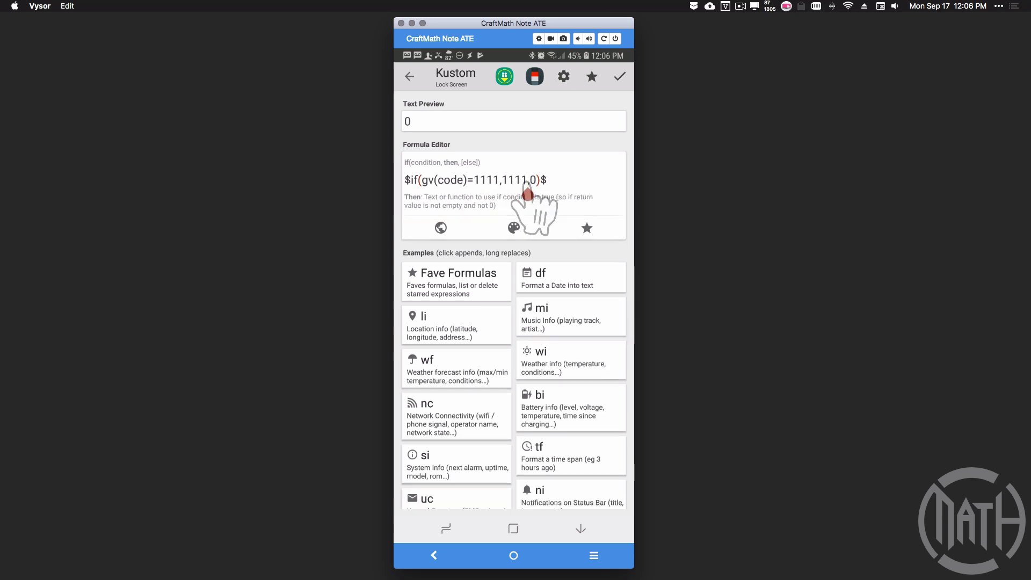
type("1")
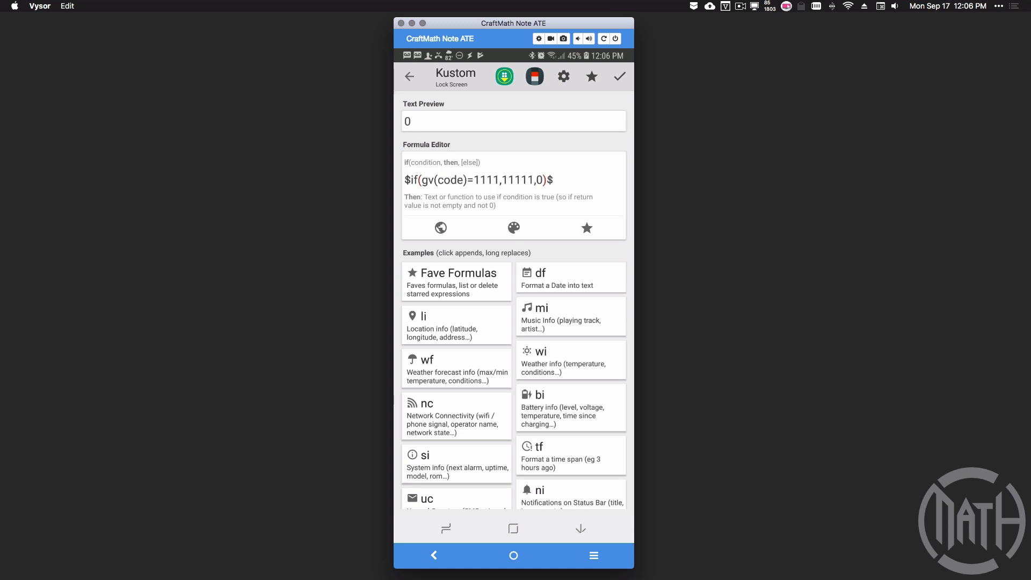
left_click(620, 76)
left_click(576, 528)
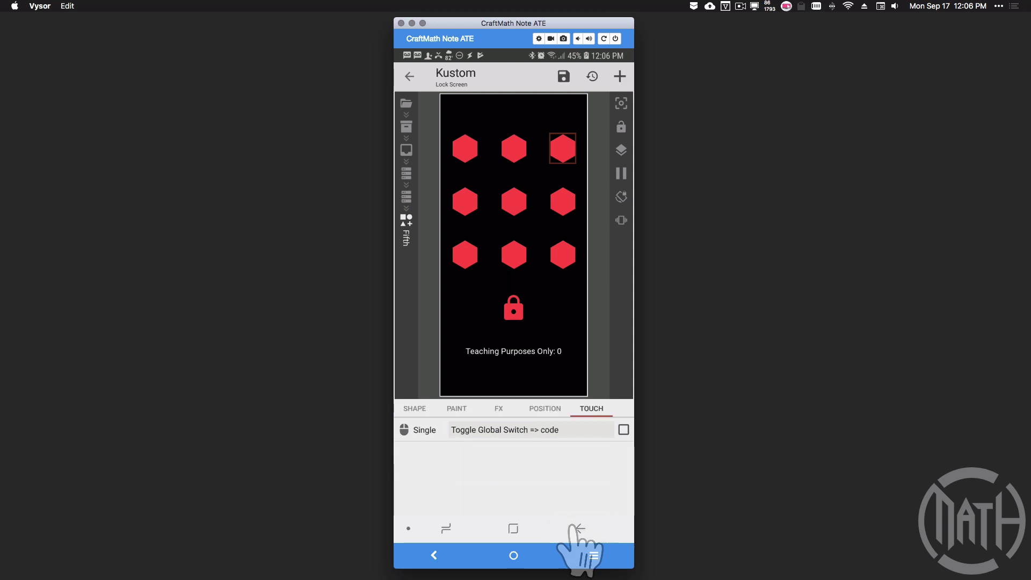
left_click(578, 528)
left_click(577, 529)
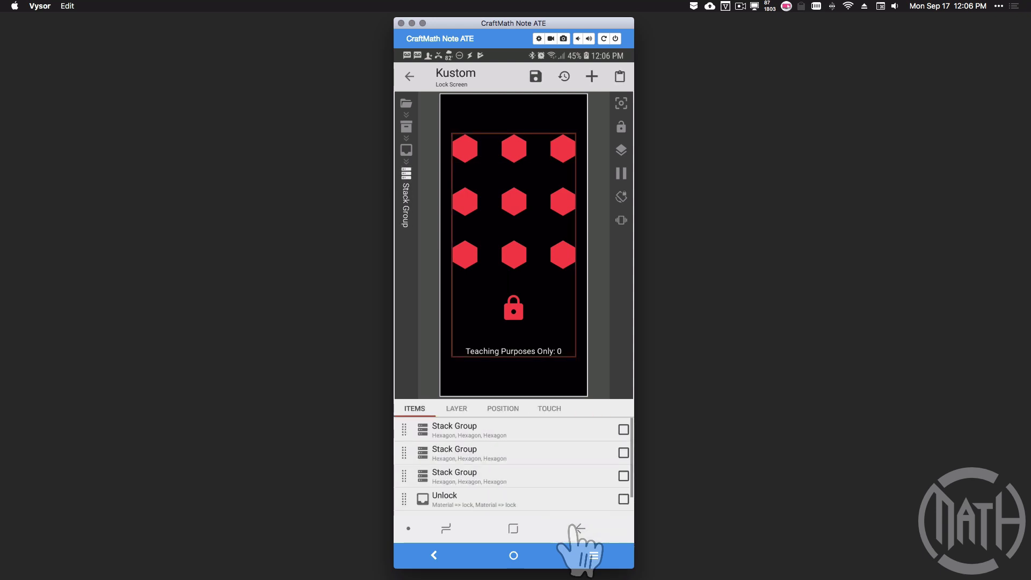
- In the Unlock group, set the Success layer's visibility formula to $if(tc(cut,gv(code),5)=11111,always,remove)$
scroll(518, 502, "down", 1)
left_click(480, 484)
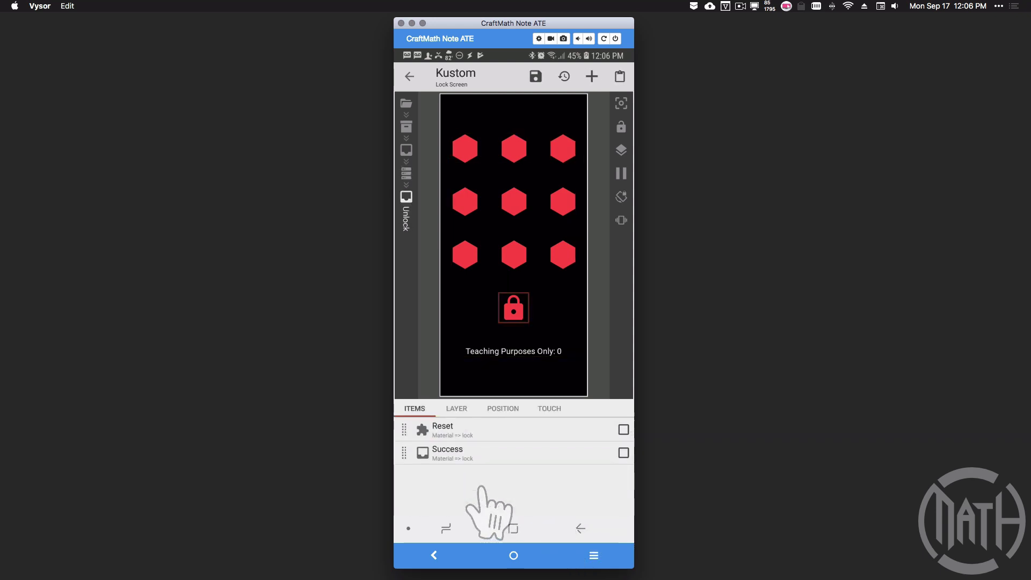
left_click(456, 452)
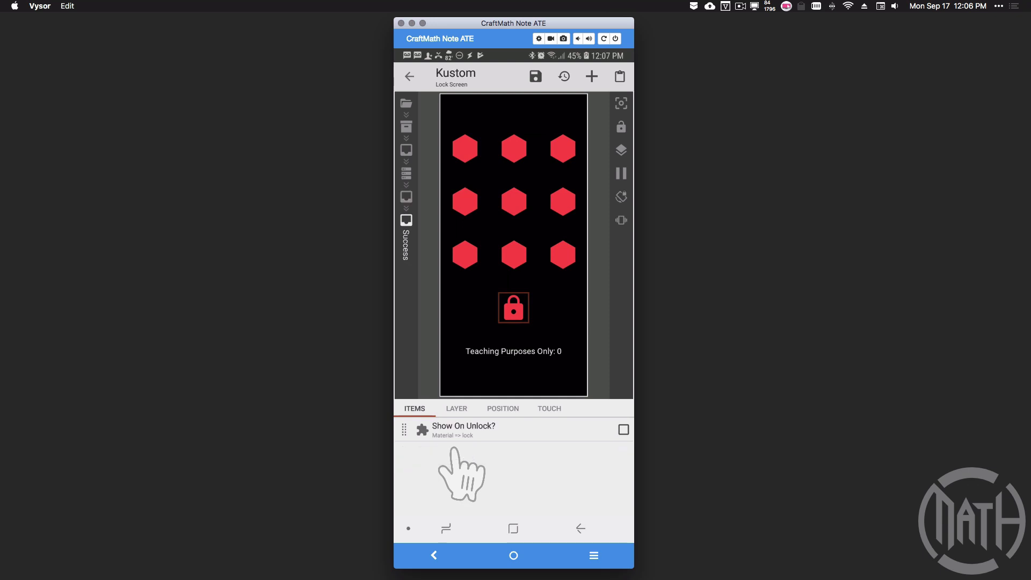
left_click(456, 409)
left_click(602, 431)
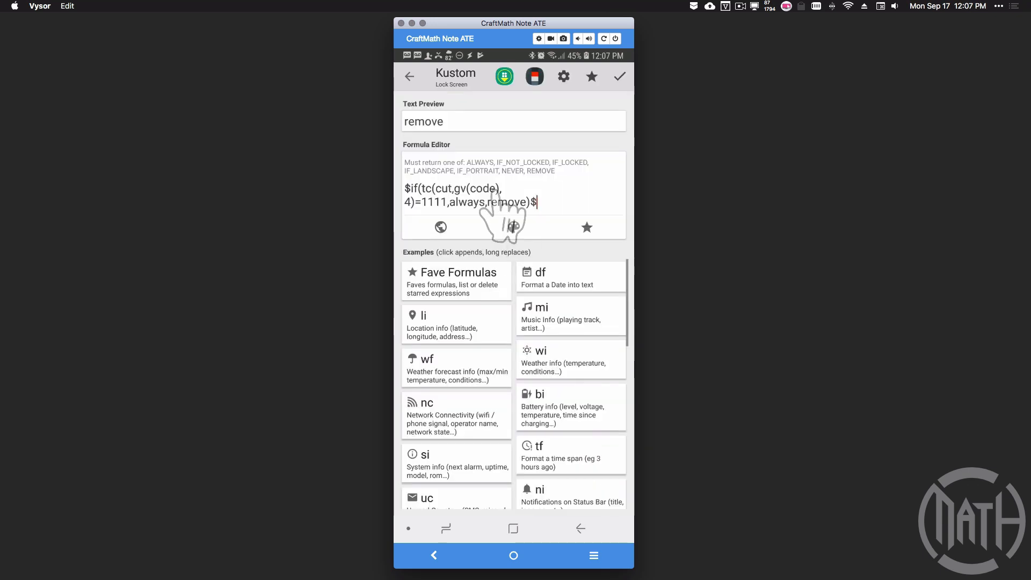
left_click(410, 203)
key("BackSpace")
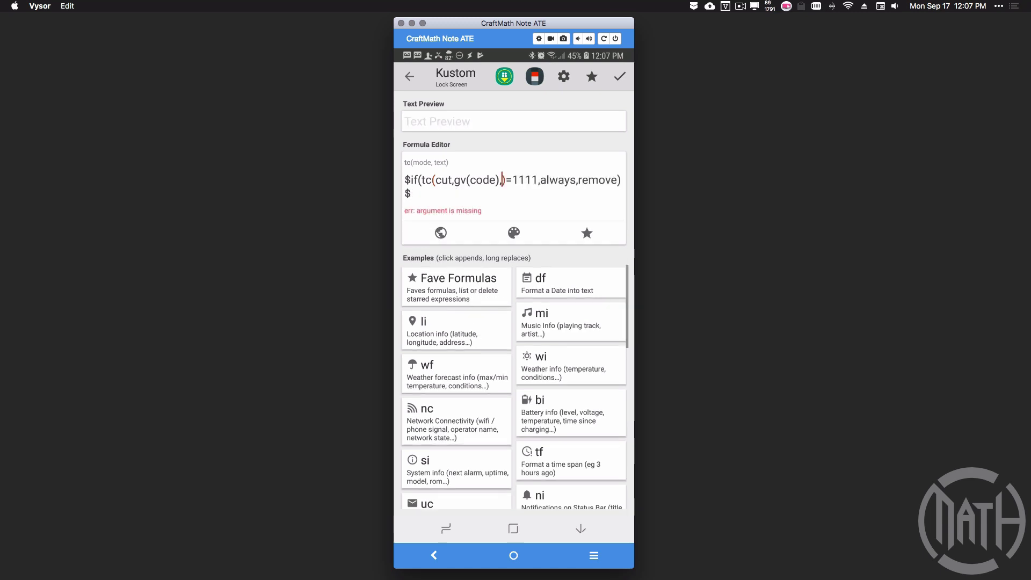
type("5")
left_click(439, 193)
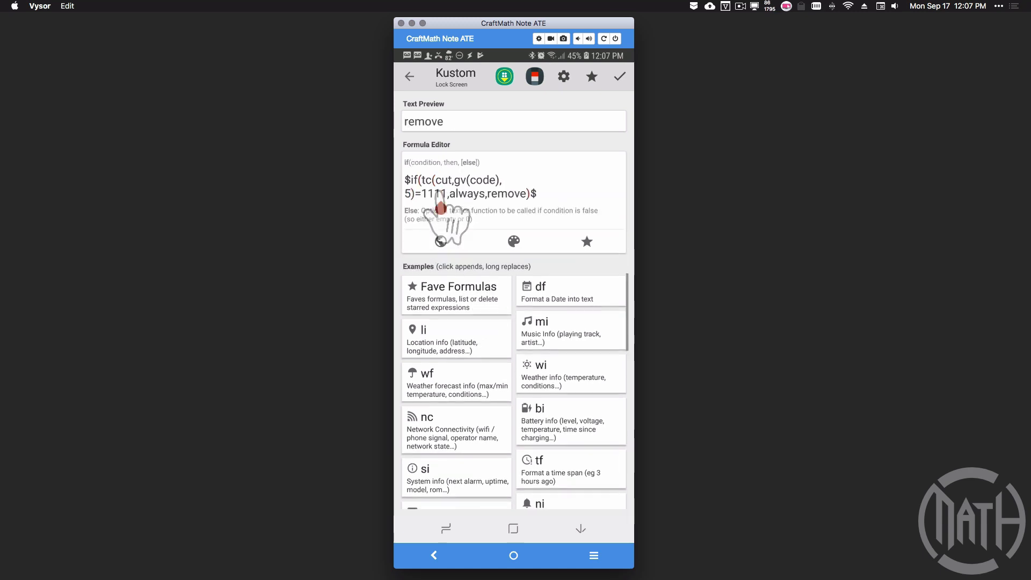
type("1")
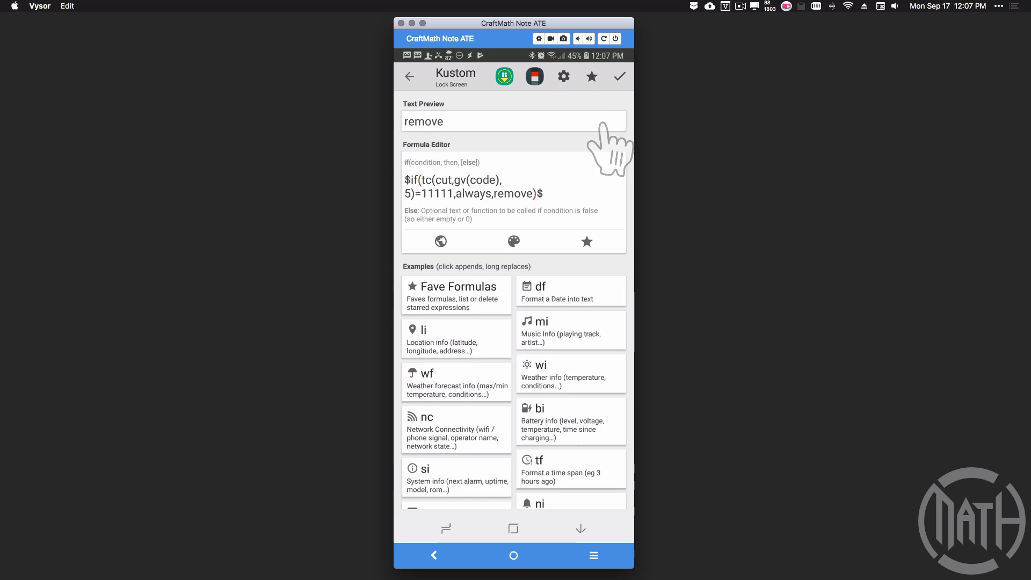
left_click(621, 76)
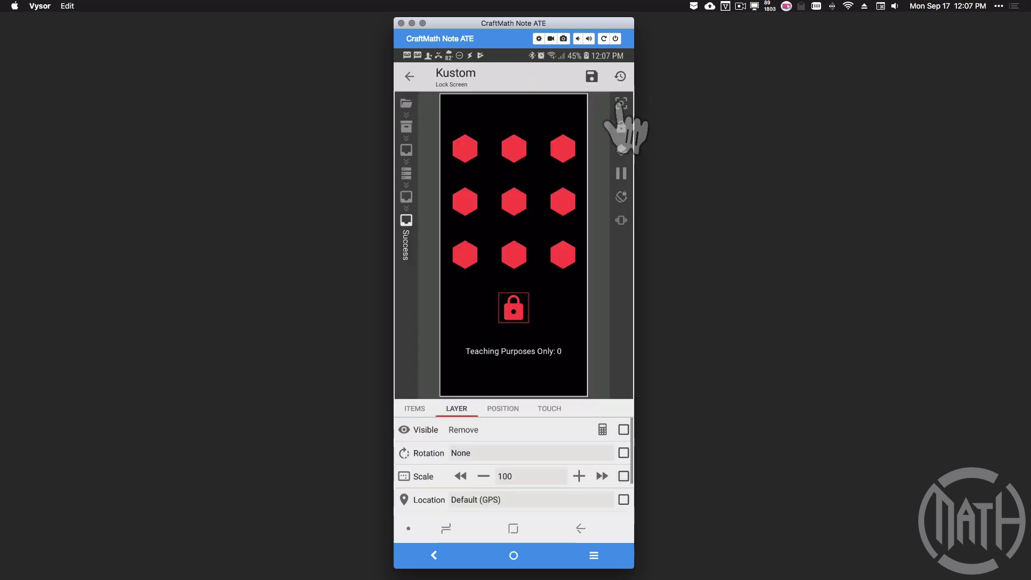
- Review the touch actions of the Show On Unlock? icon inside the Success group
left_click(415, 409)
left_click(473, 428)
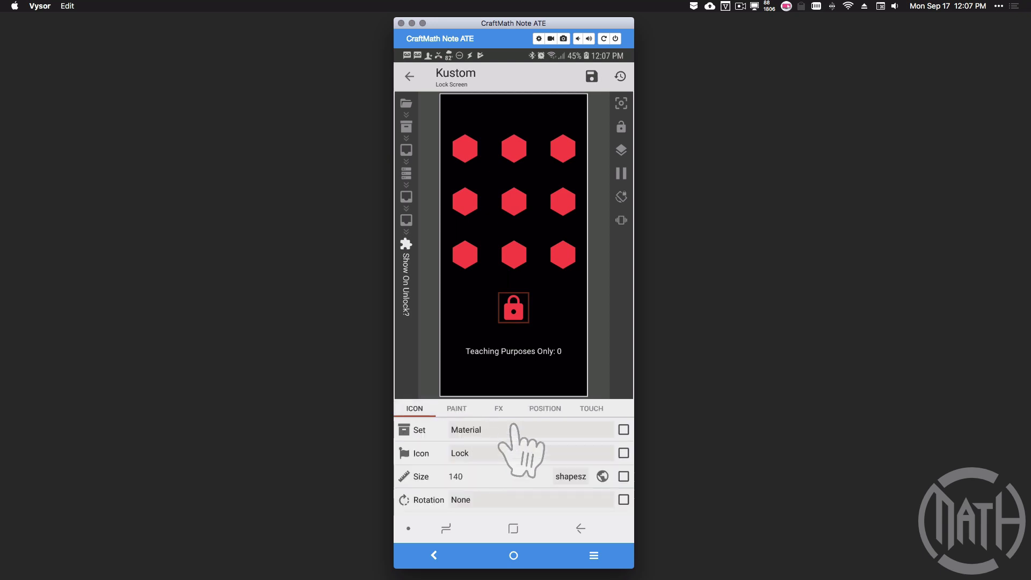
left_click(595, 410)
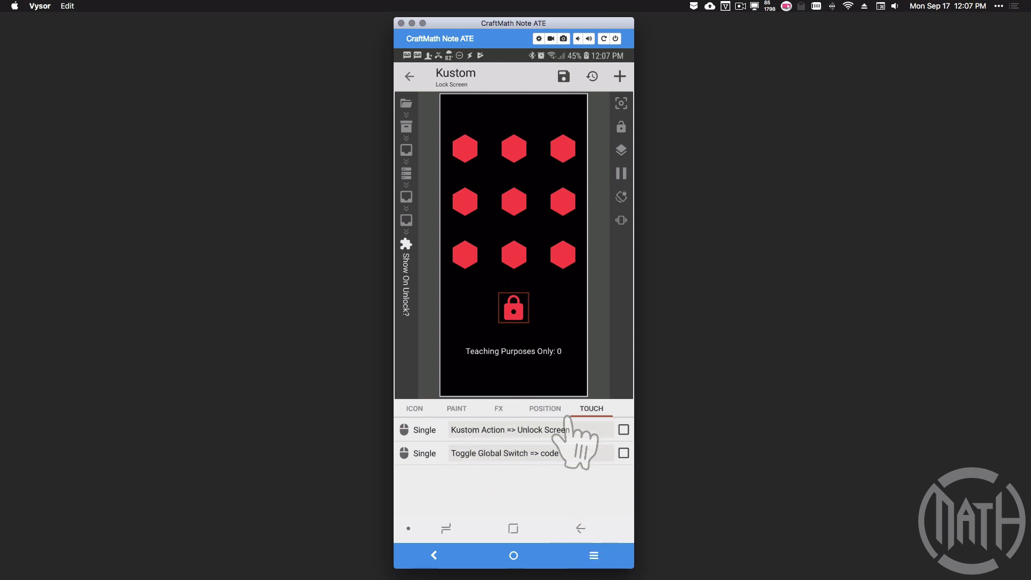
- Test only the first four hexagons of the unlock pattern in the preview, followed by the lock
left_click(559, 257)
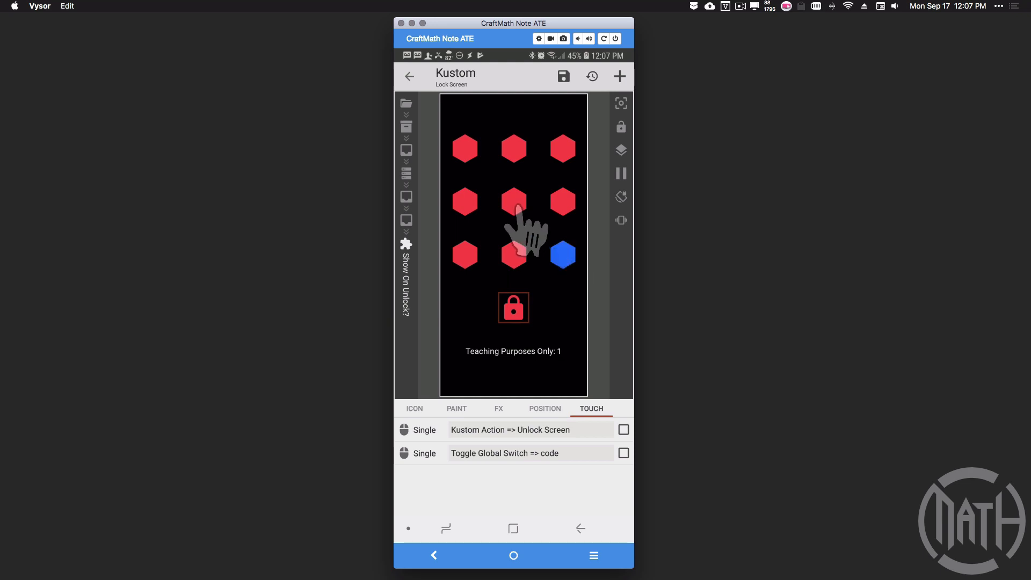
left_click(515, 206)
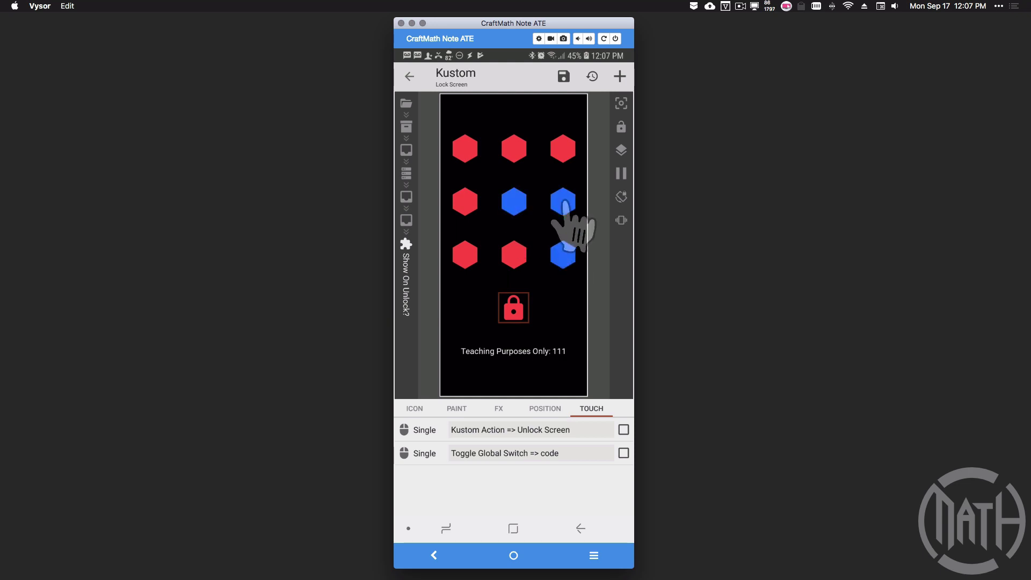
left_click(514, 150)
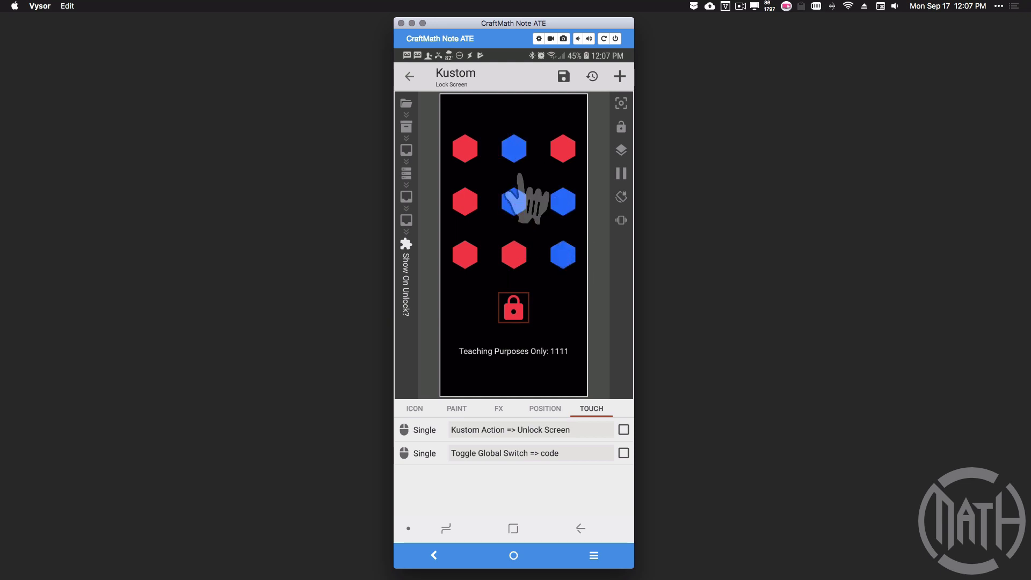
left_click(514, 314)
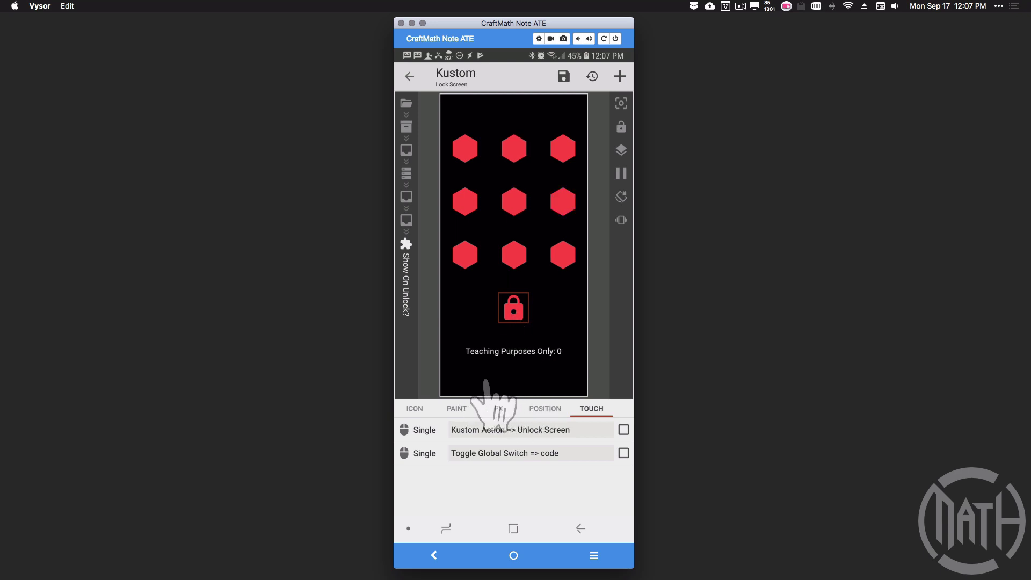
- Enter the full five-hexagon unlock pattern in the preview and trigger the Unlock Screen action with the lock
left_click(562, 258)
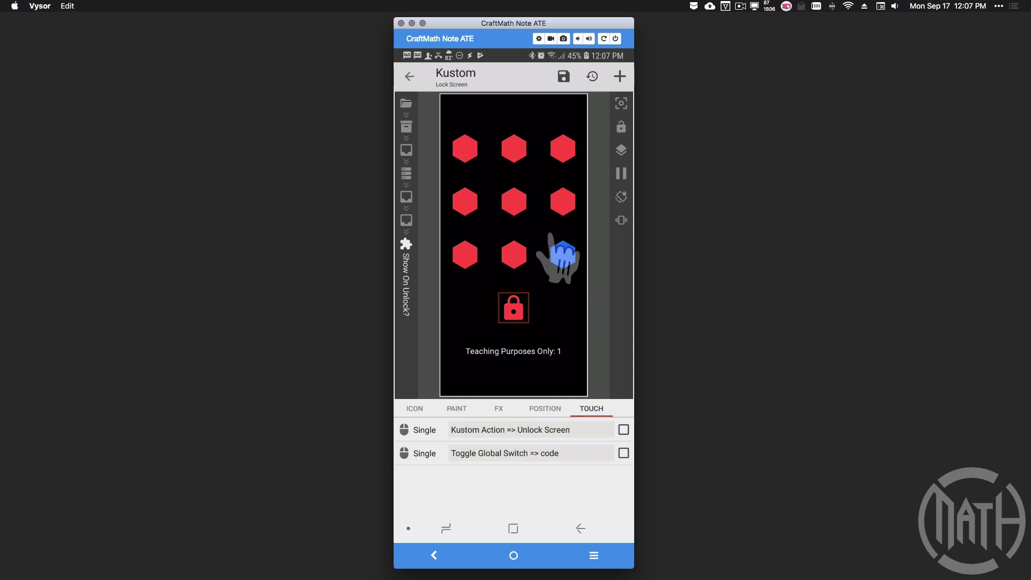
left_click(514, 204)
left_click(560, 203)
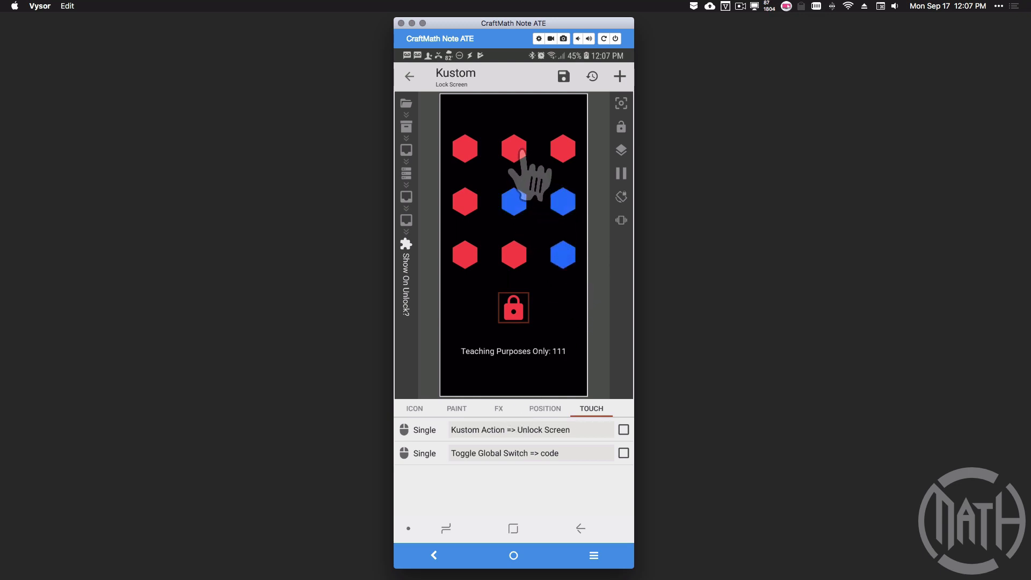
left_click(518, 153)
left_click(559, 150)
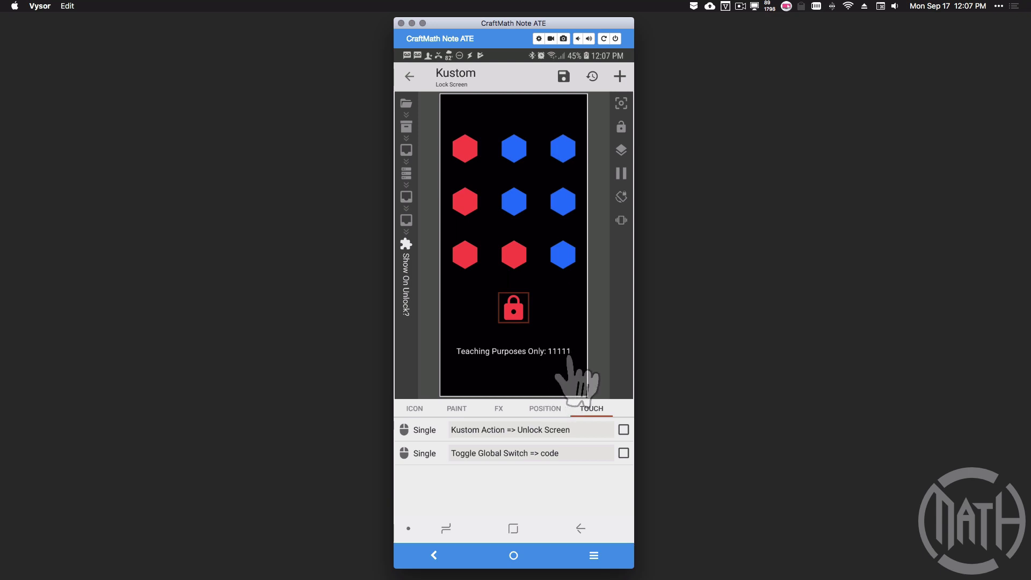
left_click(515, 311)
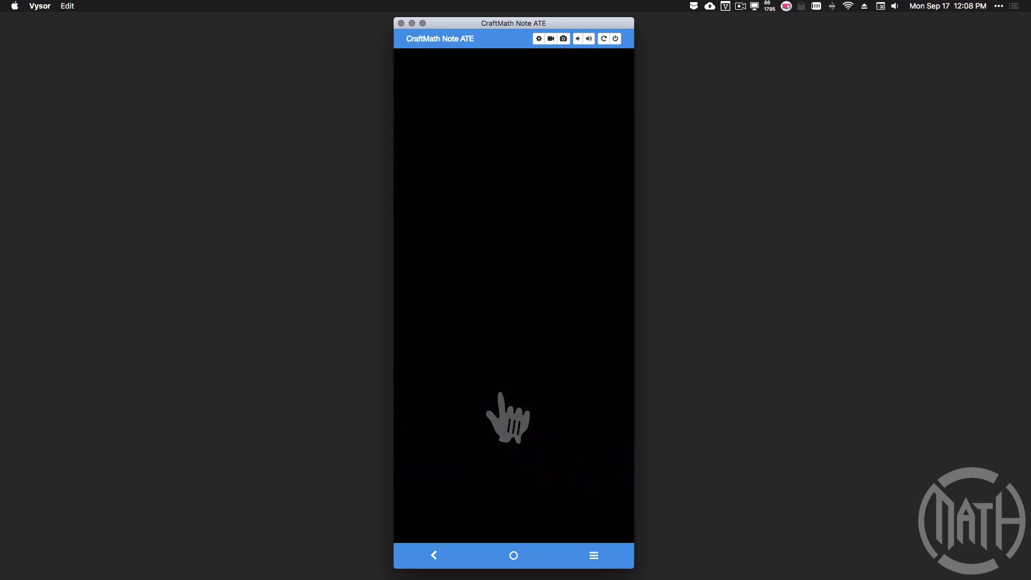
- Enter the five-hexagon pattern on the phone's actual lock screen and unlock it with the lock icon
left_click(582, 315)
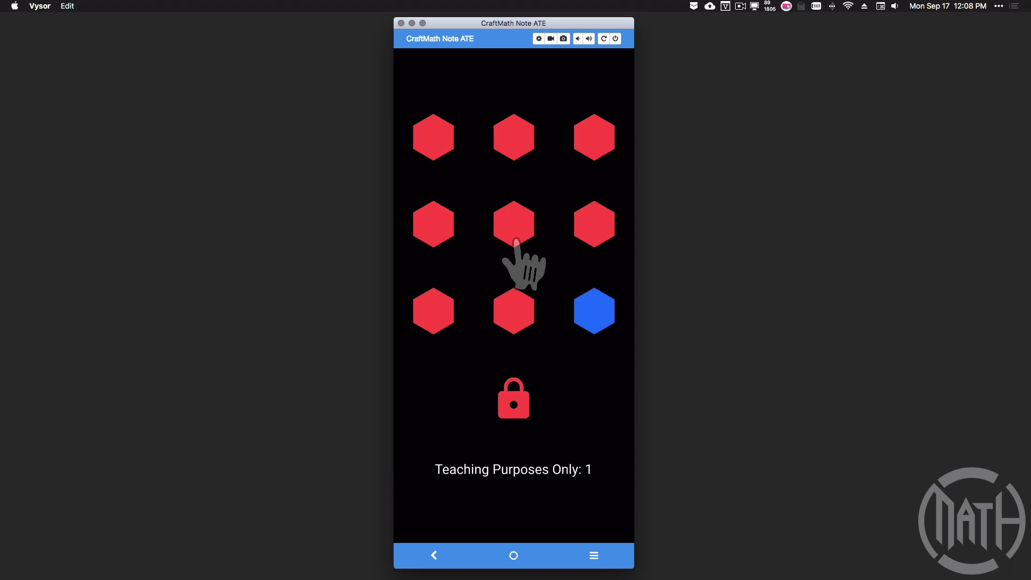
left_click(515, 244)
left_click(586, 231)
left_click(517, 156)
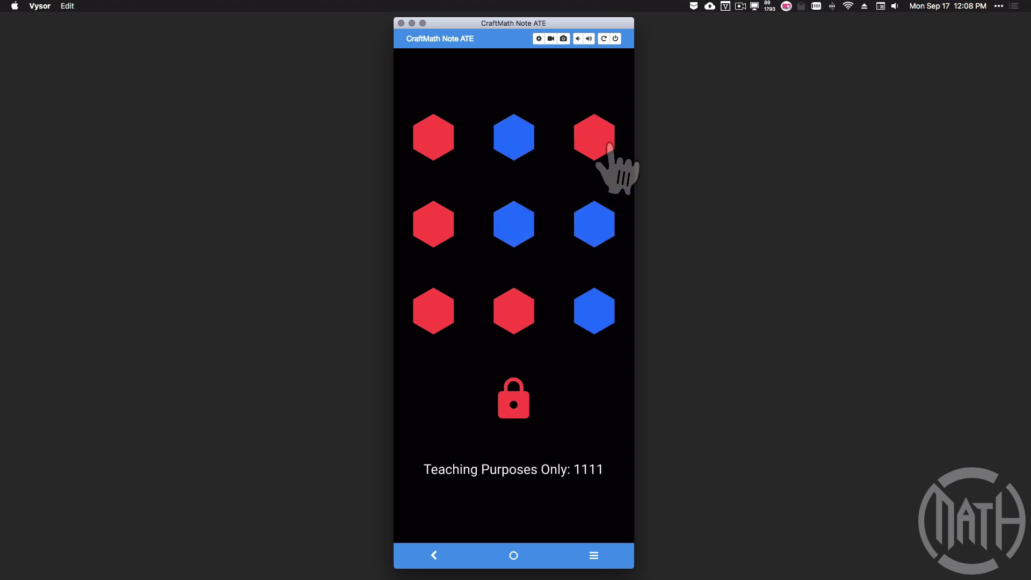
left_click(501, 400)
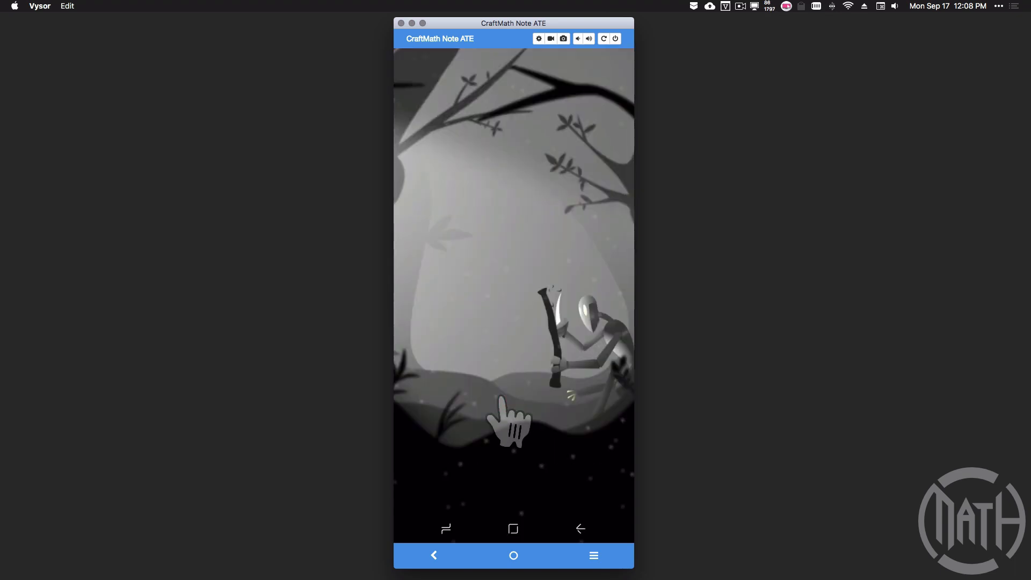